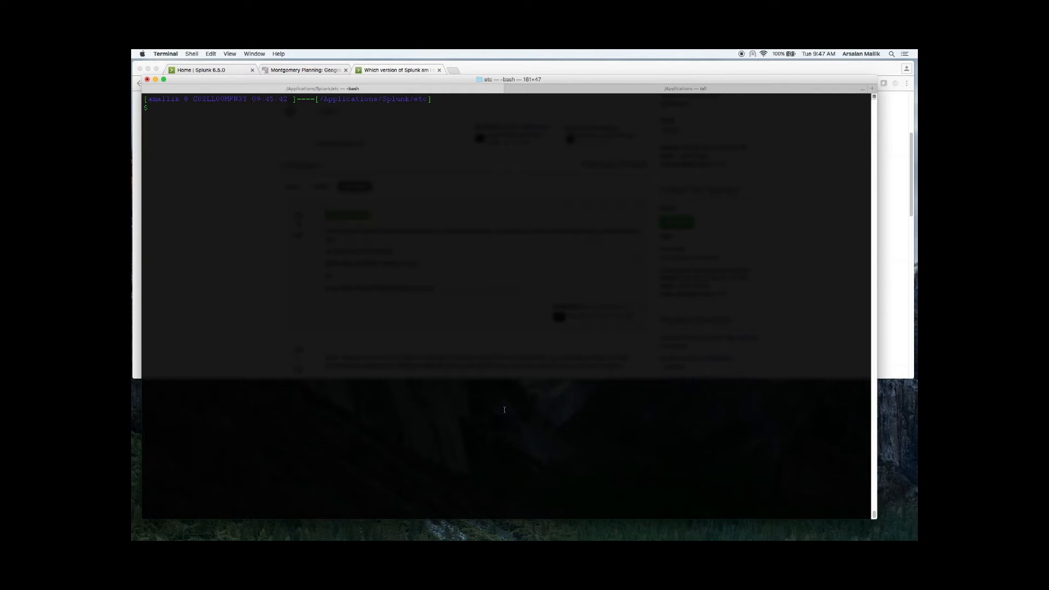
Step: Check the installed Splunk version with the splunk version command
text(splunk version)
key(Return)
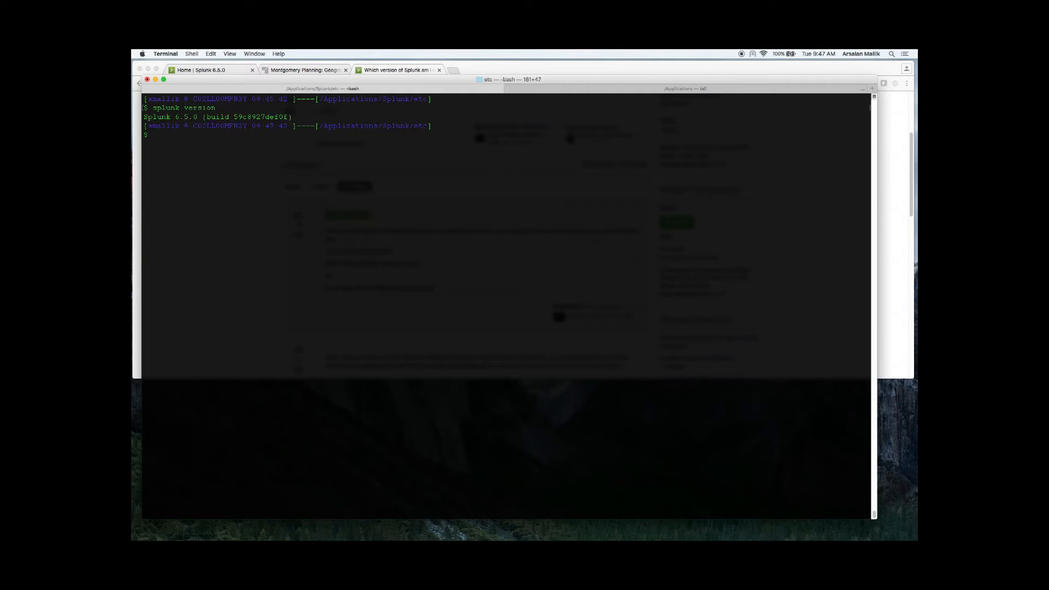
Step: Go to the Splunk data directory and list its files sorted by size with human-readable sizes
text(cd ..)
key(Return)
text(cd data)
key(Return)
text(ls)
key(Return)
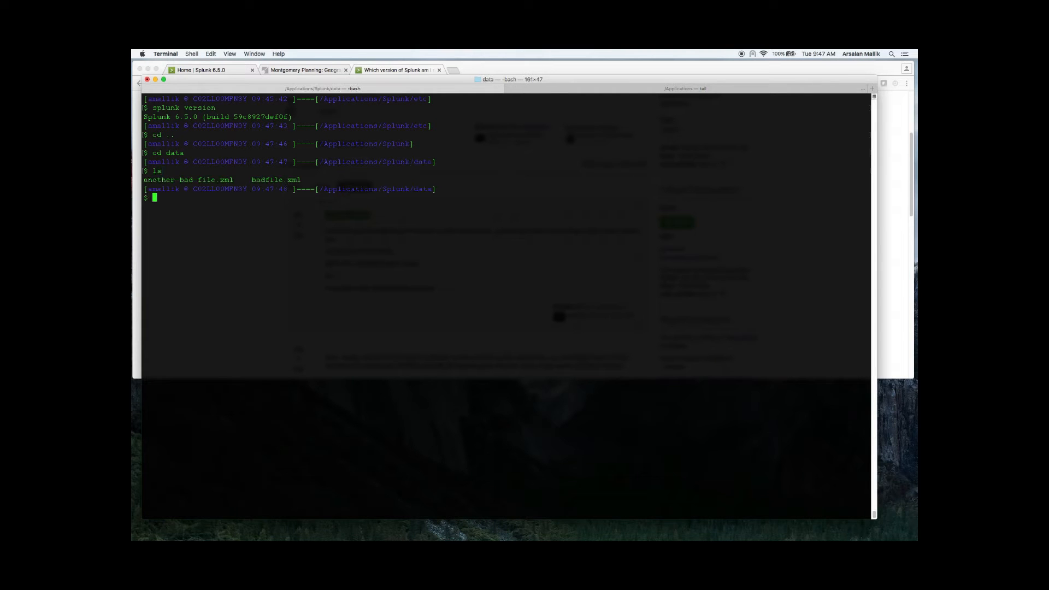
text(ls -lSh)
key(Return)
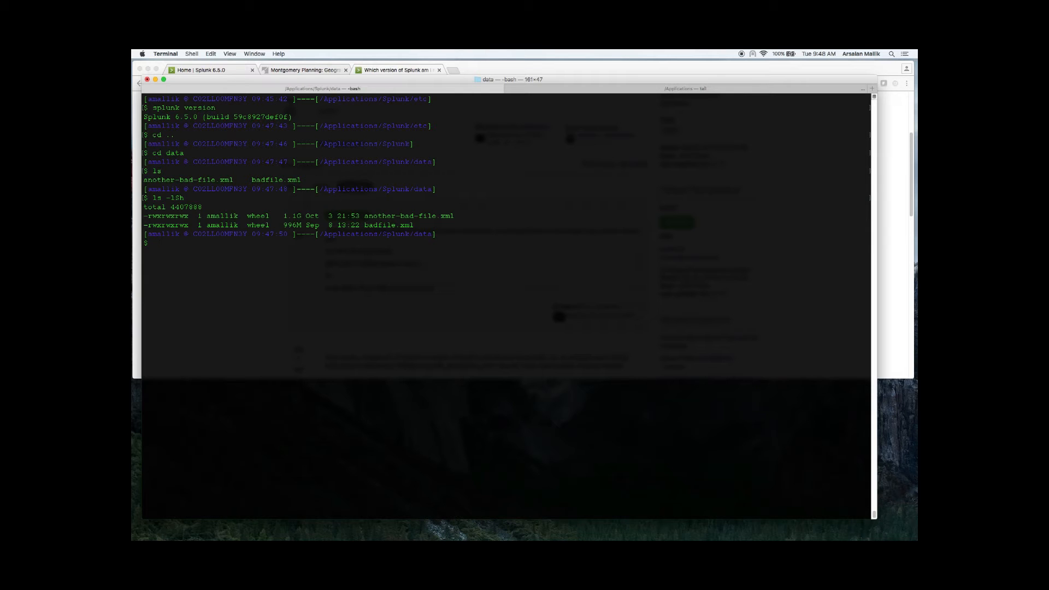
Step: Print the beginning of badfile.xml with head and list the directory's files with their sizes again
text(head bad)
key(Tab)
key(Return)
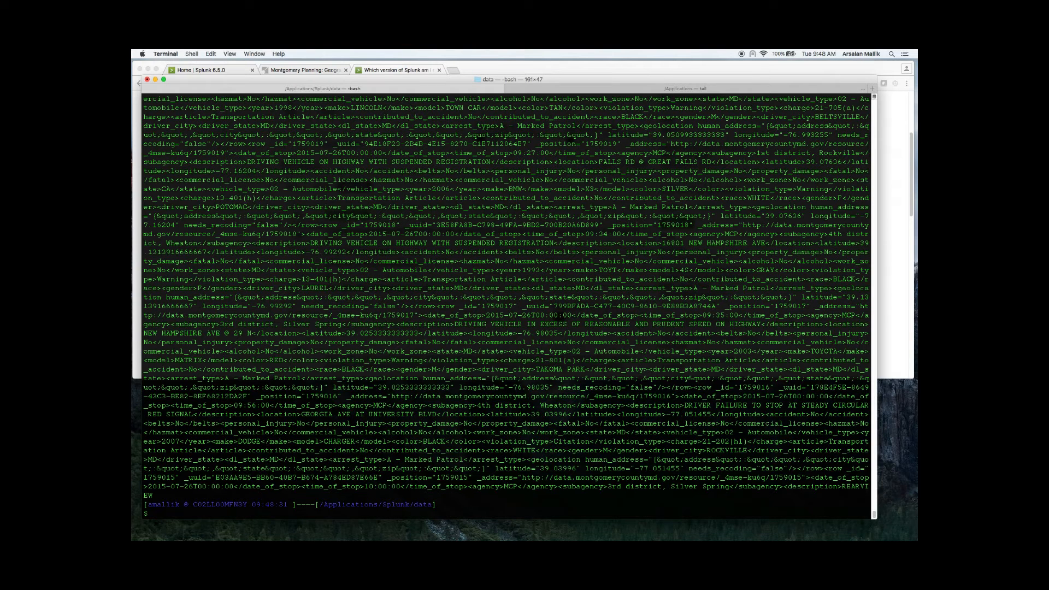
text(ls -lSh)
key(Return)
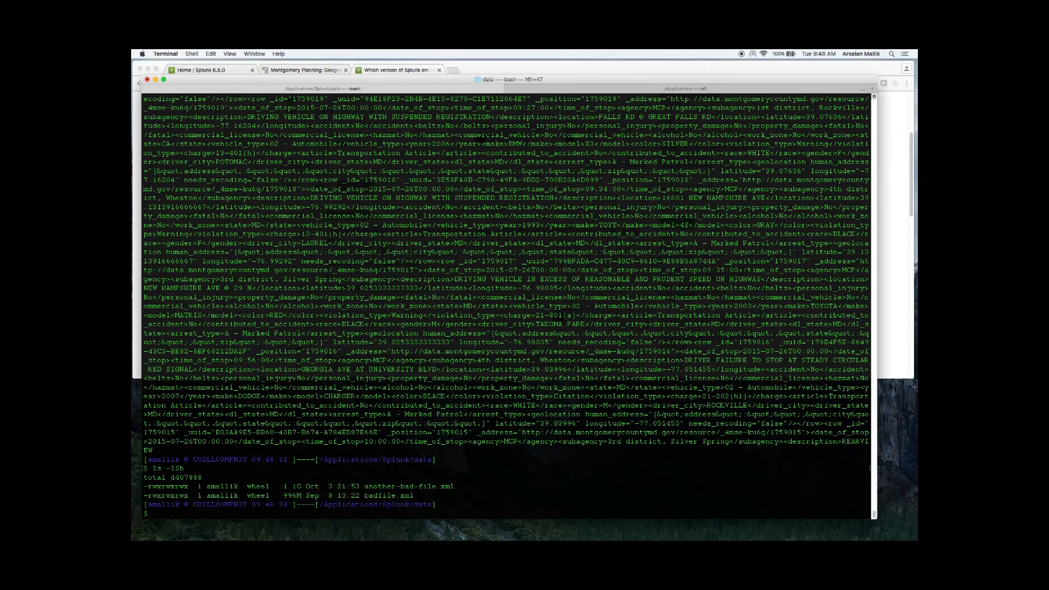
Step: Open badfile.xml in vim and interrupt the loading so that the file's beginning is displayed
text(vim ba)
key(Tab)
key(Return)
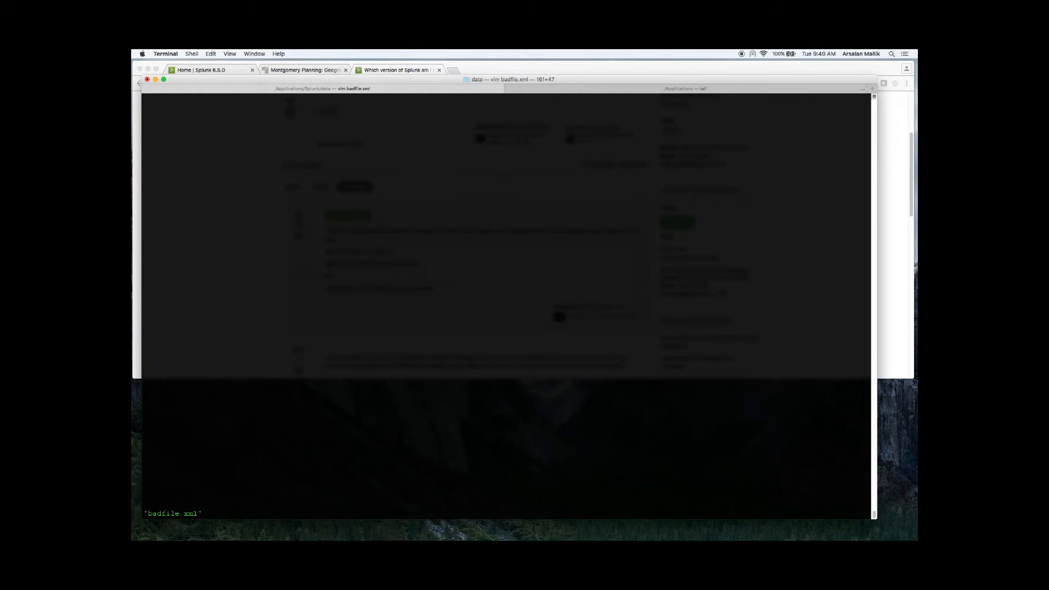
key(ctrl+c)
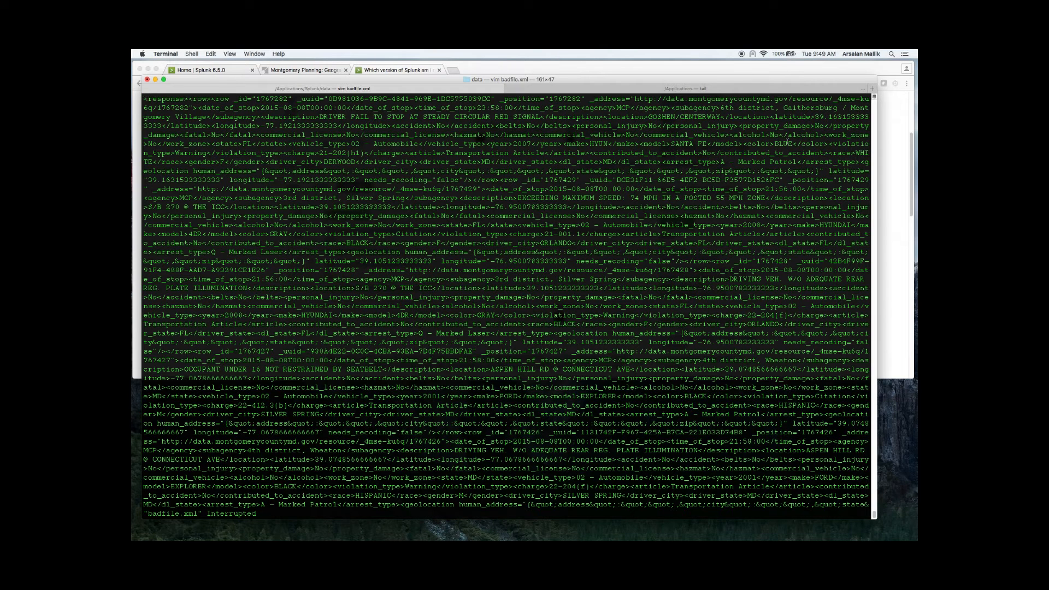
Step: Examine the row tag, its attributes and the date, time and agency fields at the beginning of badfile.xml
drag(211, 99, 848, 99)
click(198, 108)
drag(198, 107, 346, 108)
click(373, 112)
drag(348, 108, 413, 108)
click(416, 107)
drag(415, 107, 477, 108)
click(477, 108)
drag(477, 107, 514, 108)
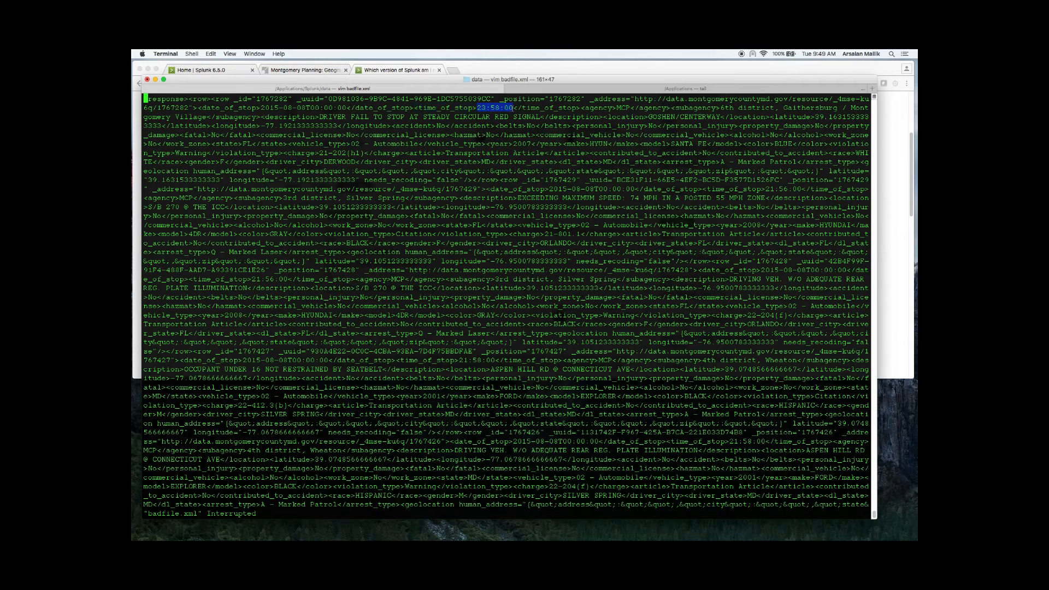
click(513, 108)
drag(513, 108, 581, 108)
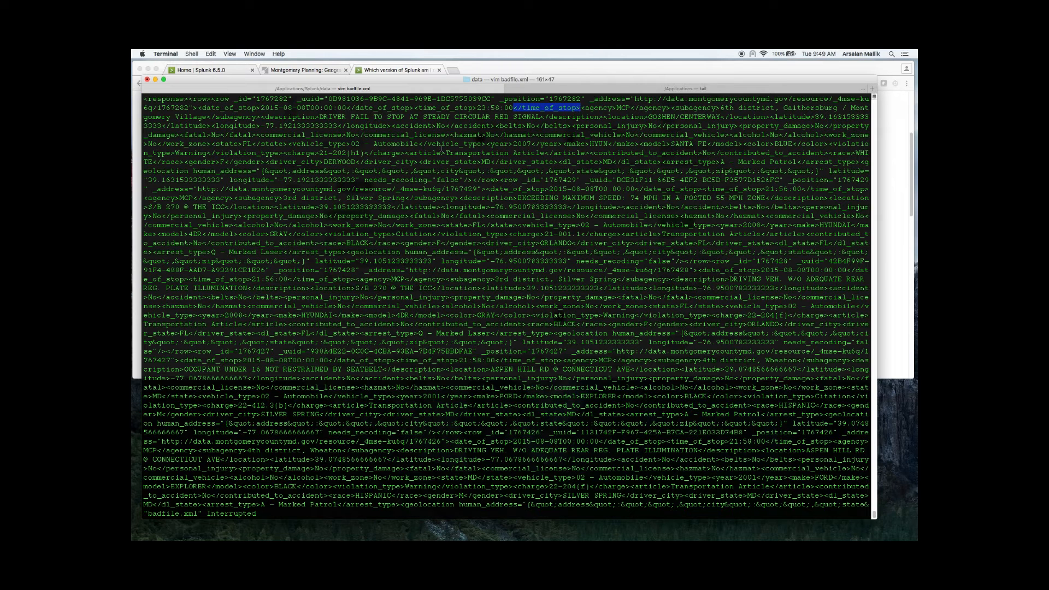
click(420, 156)
drag(189, 99, 211, 99)
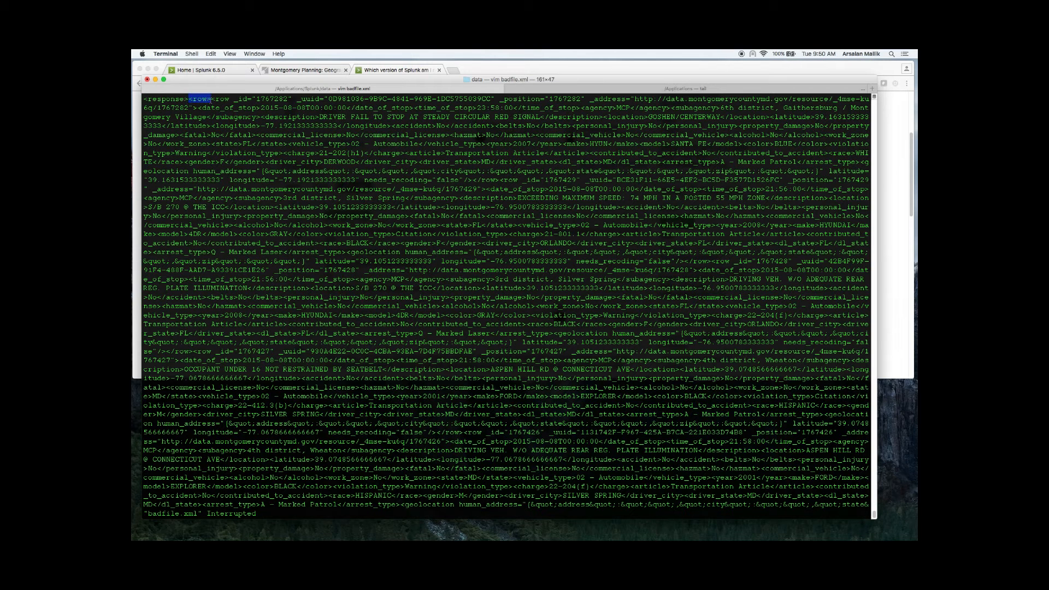
drag(211, 99, 248, 99)
click(248, 99)
double_click(200, 99)
double_click(223, 98)
double_click(239, 99)
click(250, 119)
Step: Search the file for "row" and turn on search highlighting with set hlsearch
text(/row)
key(Return)
text(:set hlsearch)
key(Return)
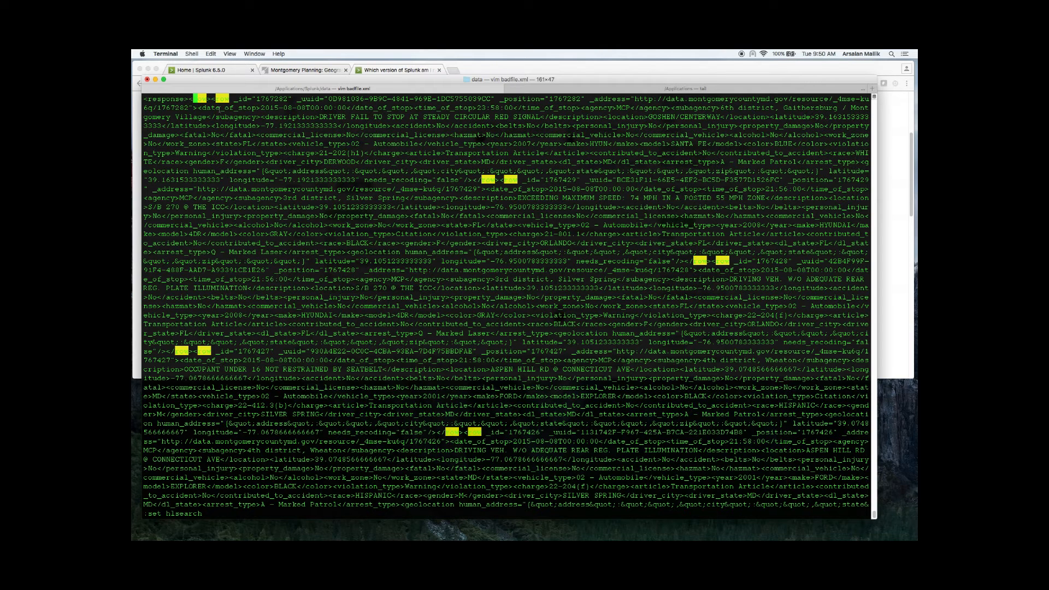
Step: Trace the first two records from their opening row tag to the closing row tag
drag(212, 100, 496, 180)
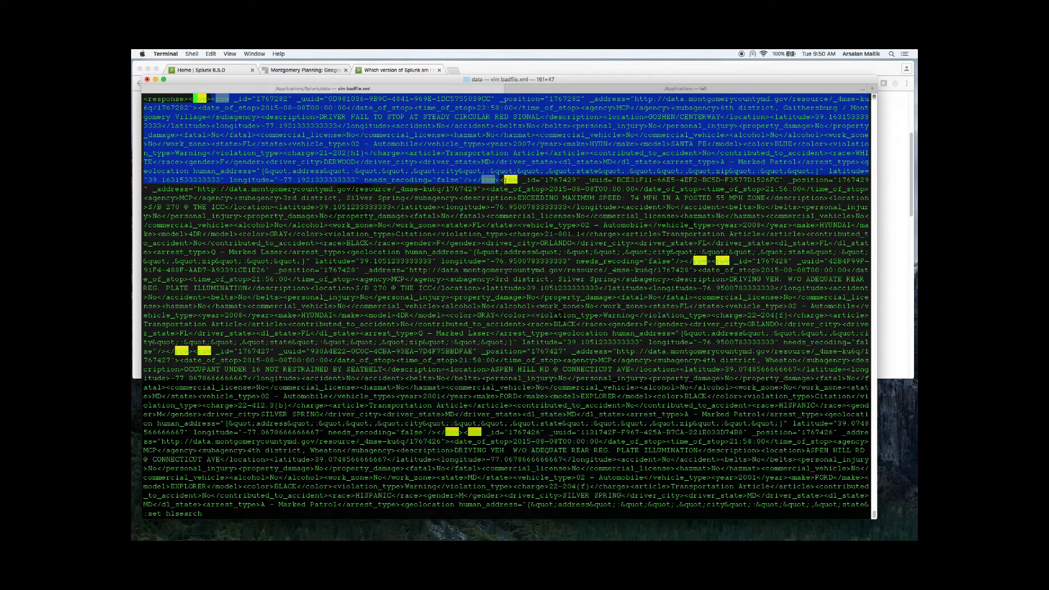
click(496, 180)
drag(500, 180, 710, 262)
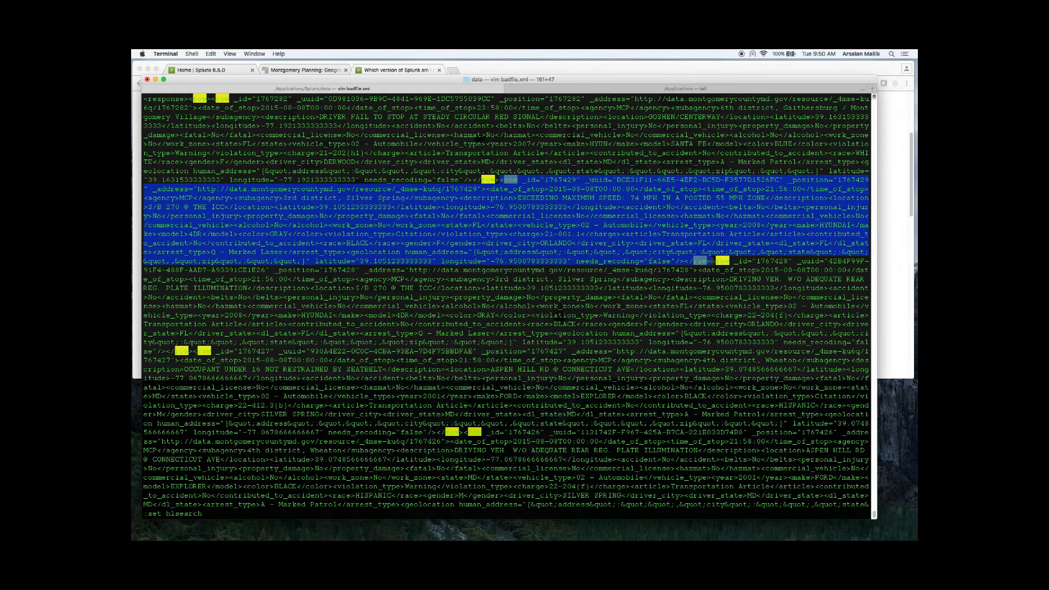
click(713, 261)
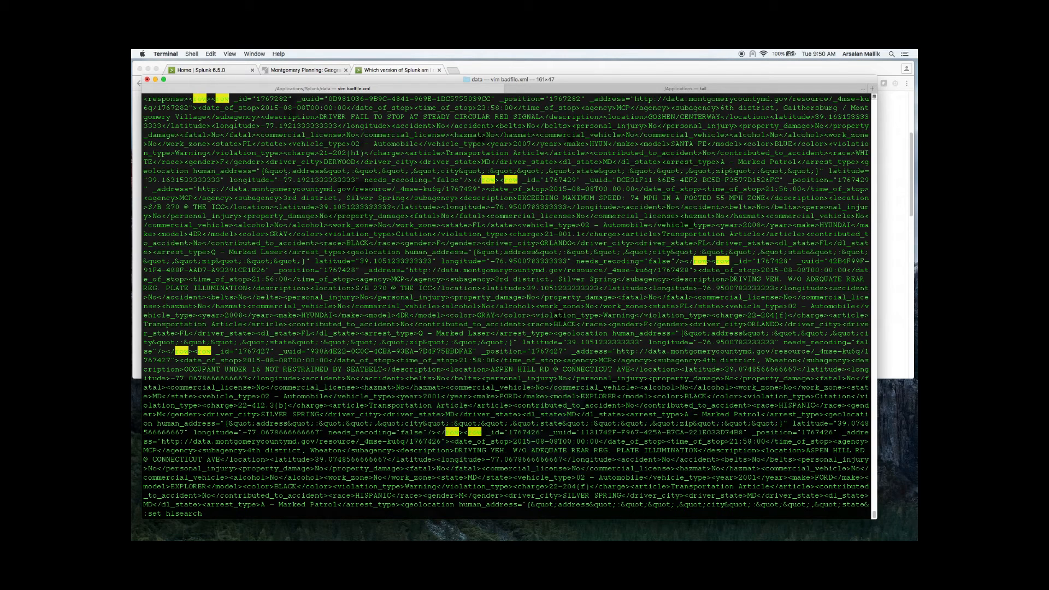
Step: Copy the XML excerpt from the opening response tag through the driver_state element near the end of the displayed text
drag(143, 99, 826, 496)
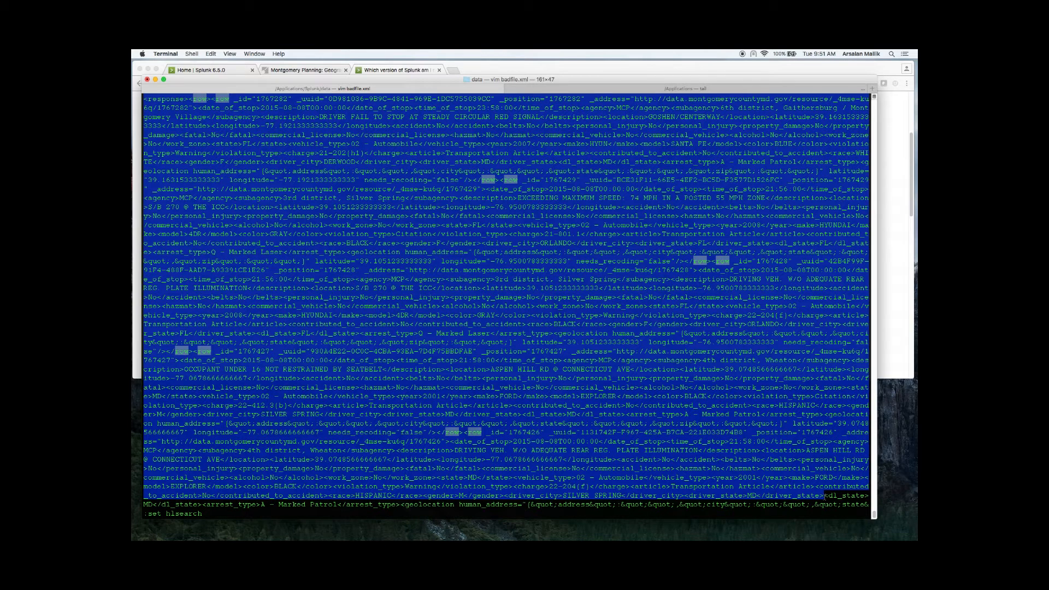
right_click(696, 484)
click(713, 479)
Step: Open regex101.com in a new Chrome tab and paste the copied XML excerpt as the test string
click(450, 71)
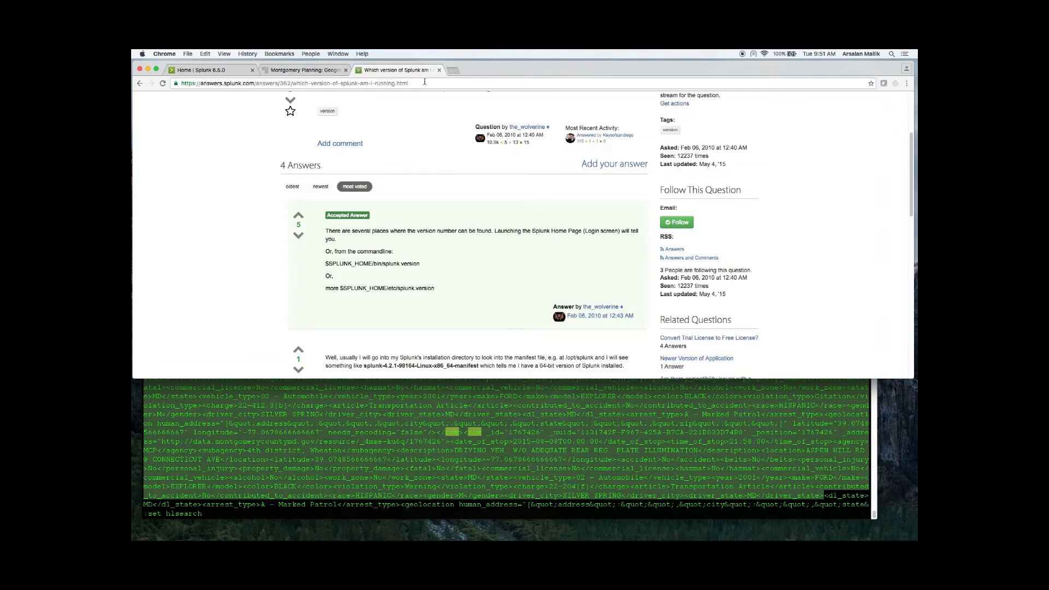
click(450, 71)
text(regex101.com)
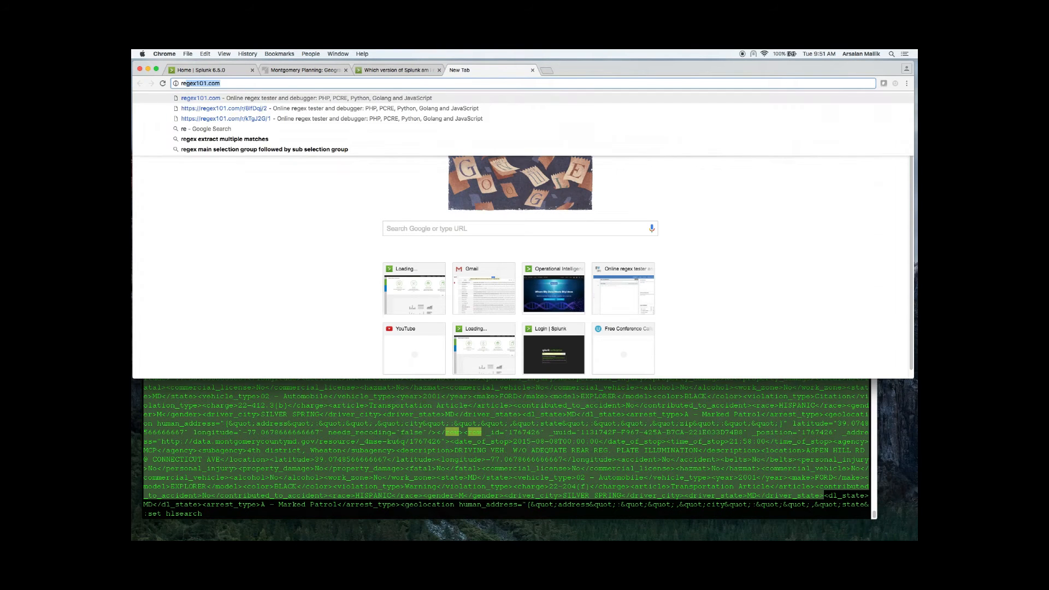
key(Return)
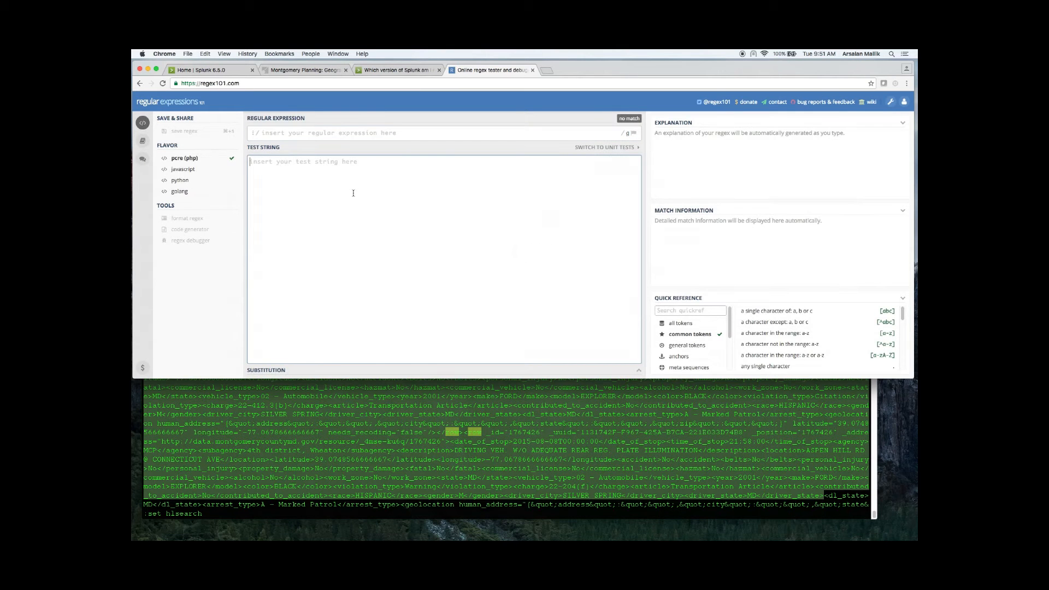
click(353, 193)
key(super+v)
scroll(351, 201, down, 3)
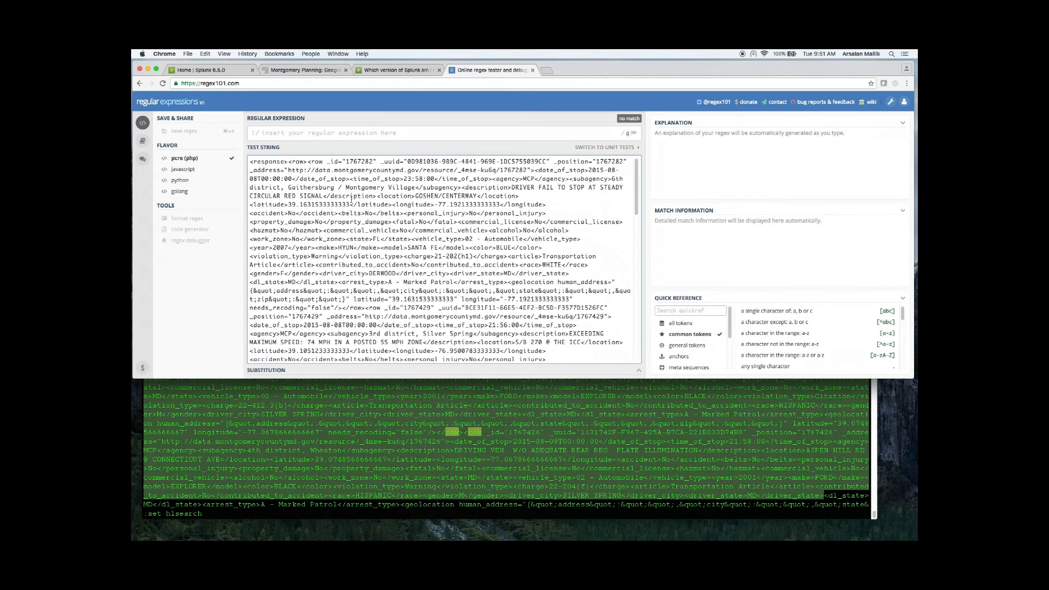
Step: Enter the regular expression (<row\s.*<\/row>) to capture the row records
click(416, 393)
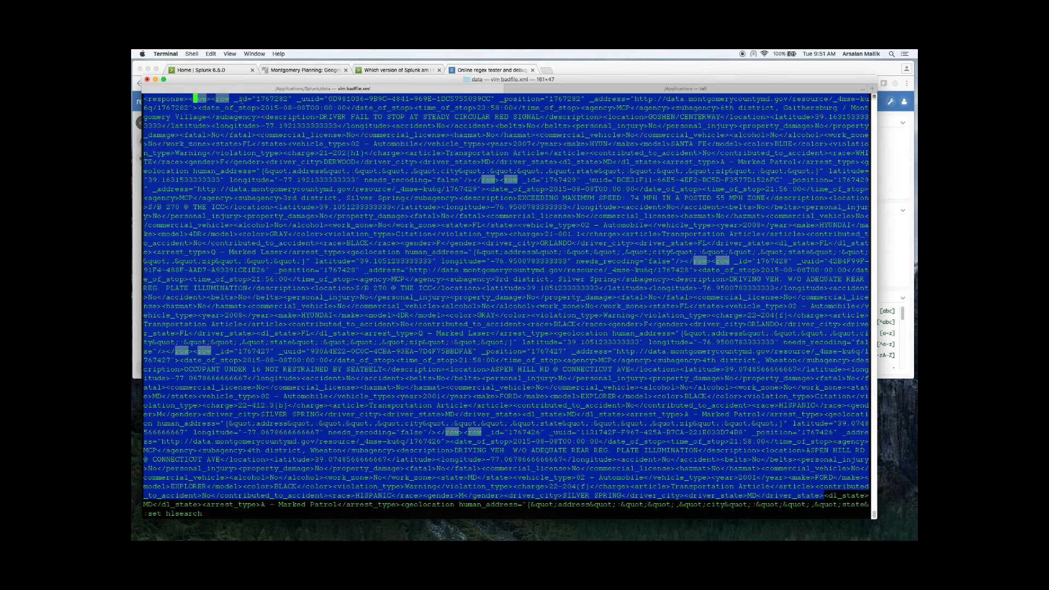
key(super+Tab)
click(294, 134)
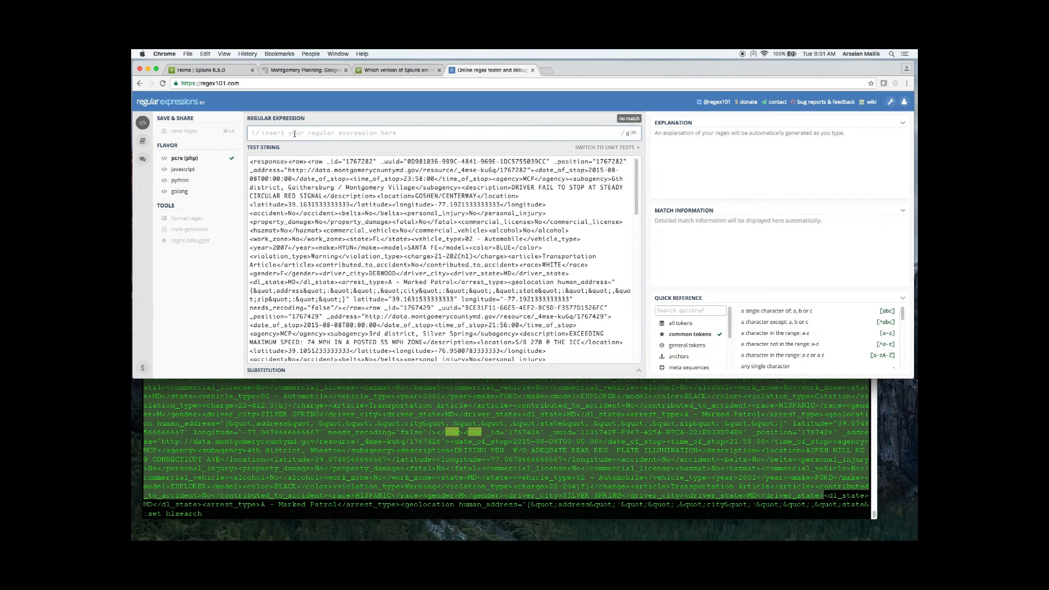
text((<)
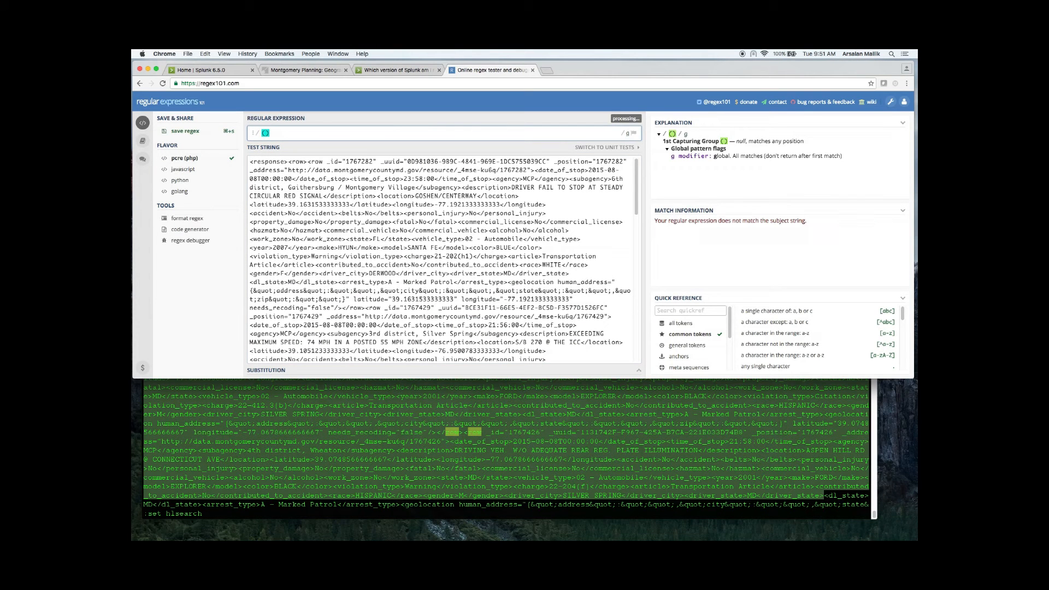
text(row)
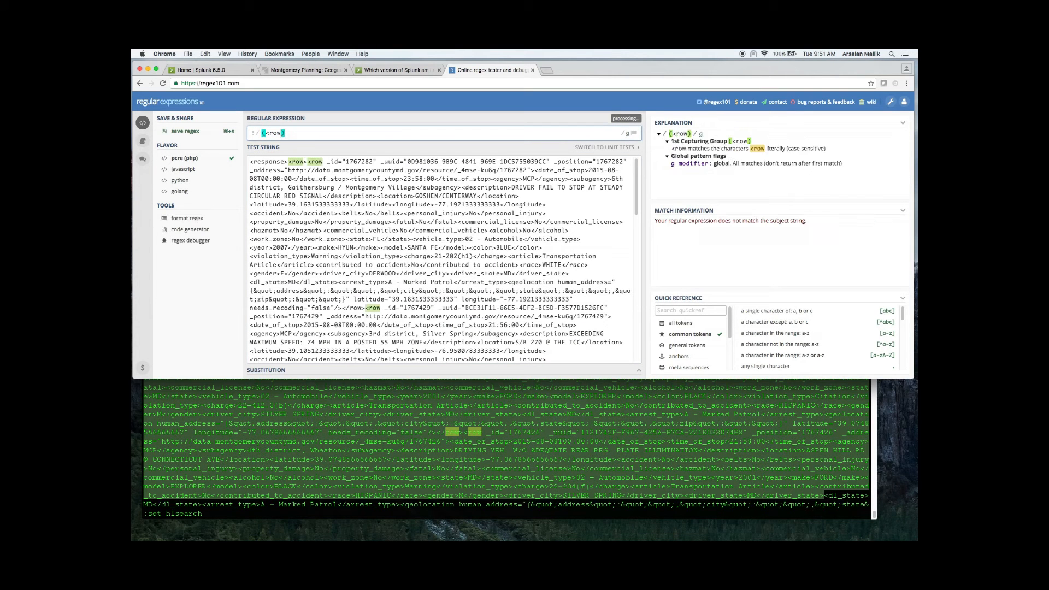
text(\s.*)
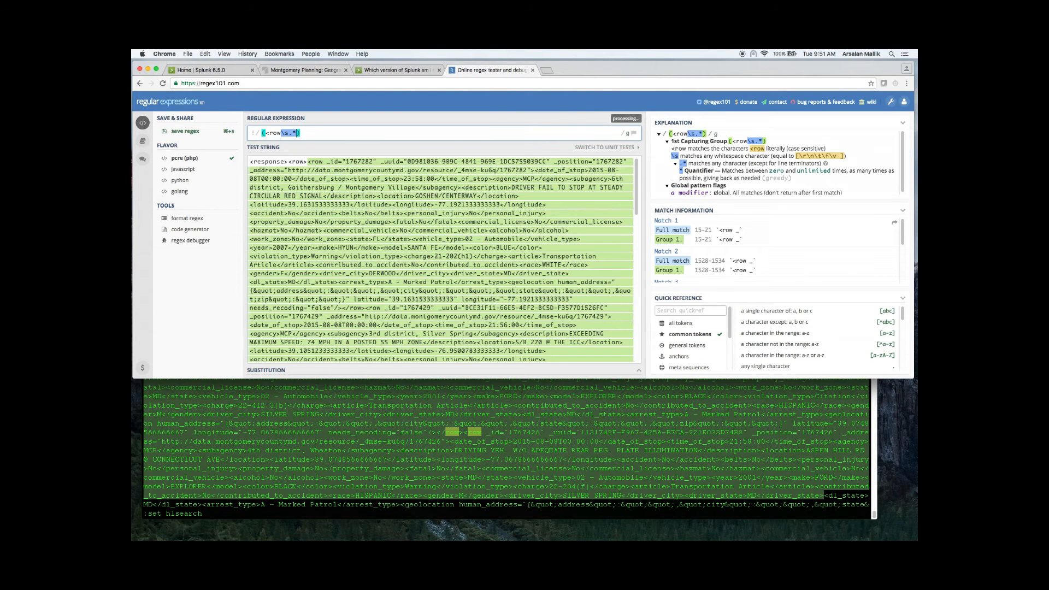
text(<>)
text(/row>)
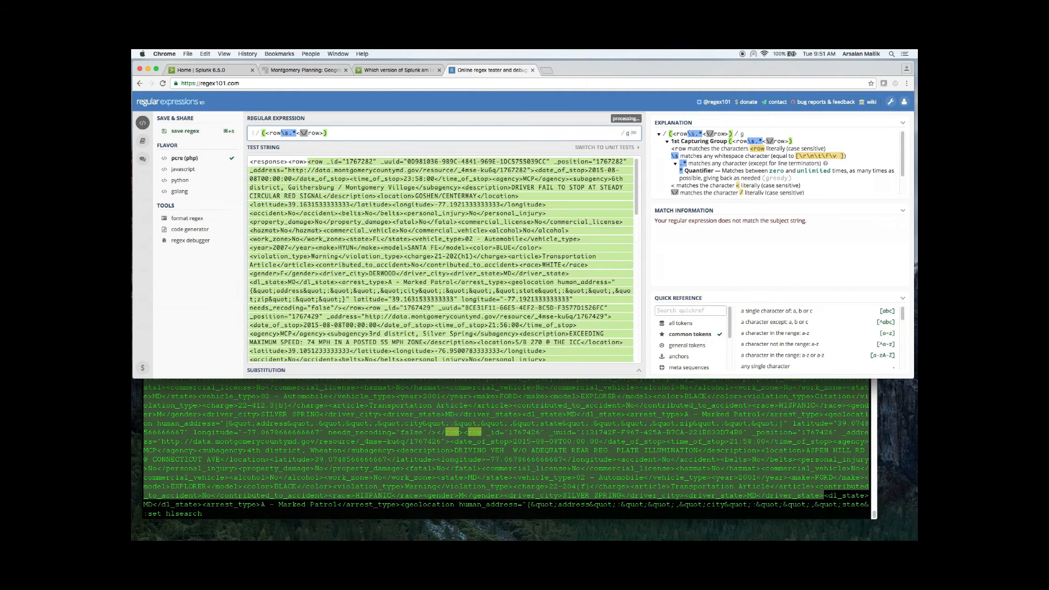
Step: Examine the test string's matches and the match information from the opening row tag to the final closing row tag
scroll(372, 217, down, 5)
scroll(372, 214, up, 5)
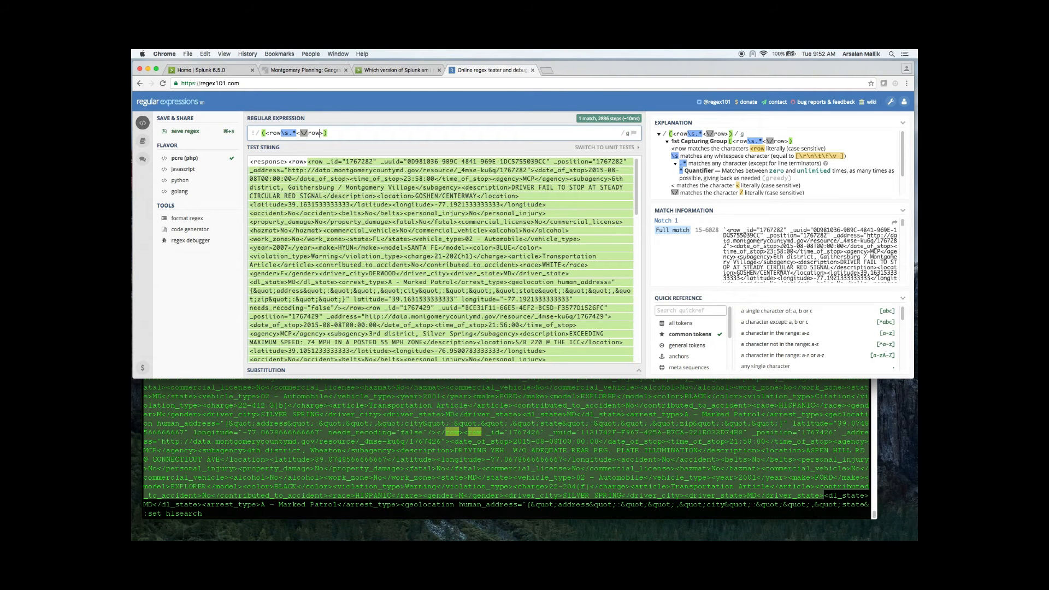
drag(726, 230, 757, 230)
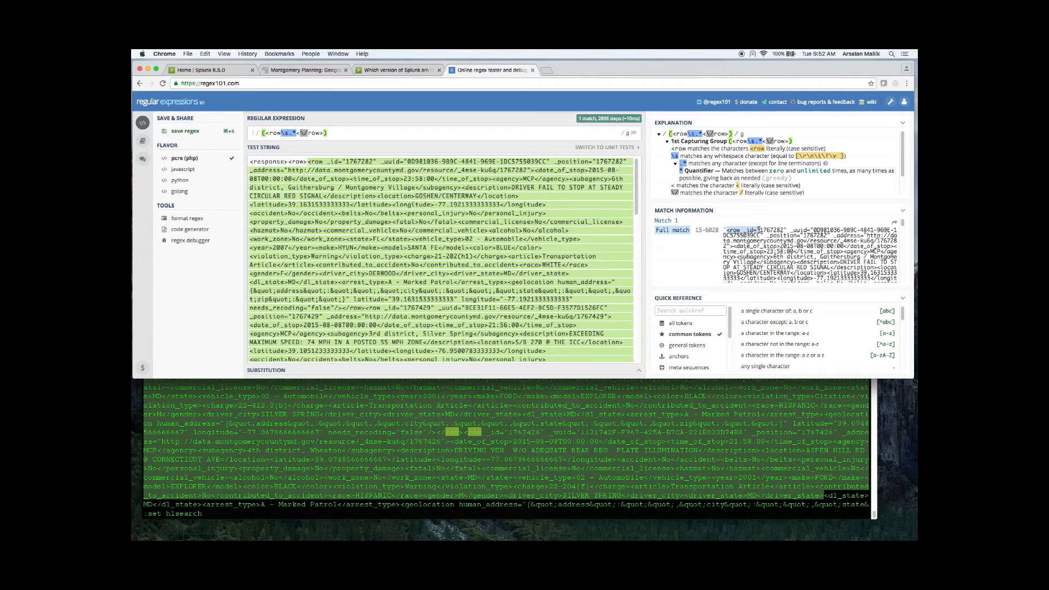
scroll(774, 252, down, 15)
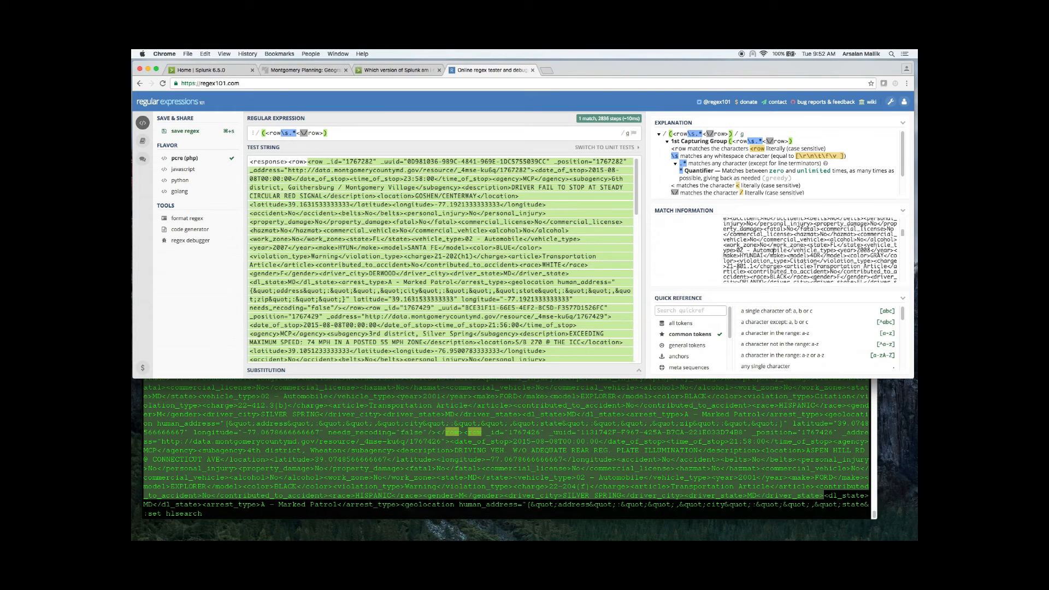
scroll(775, 252, down, 5)
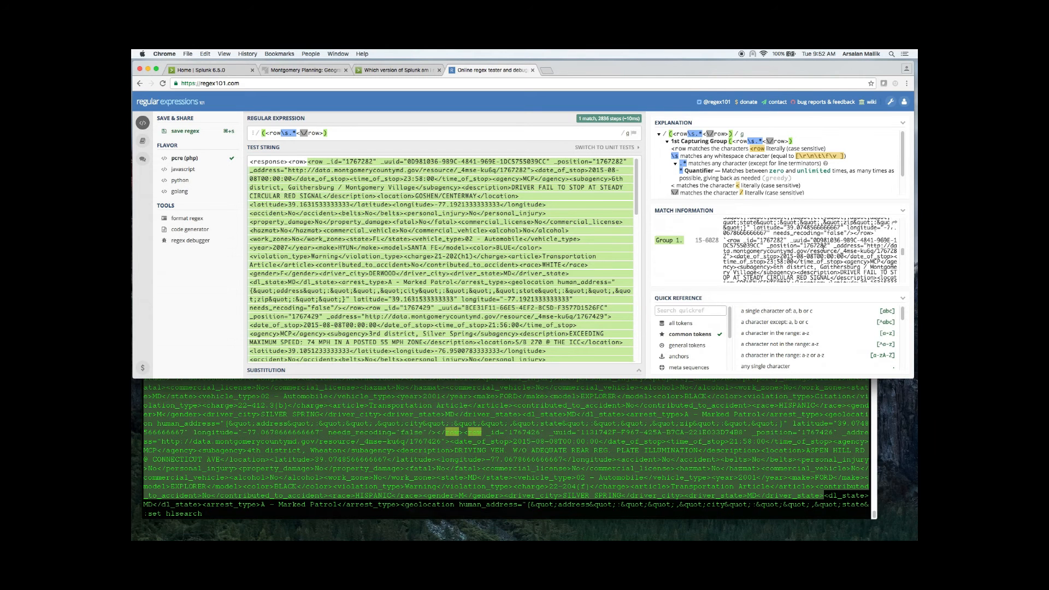
drag(850, 233, 878, 233)
drag(728, 241, 777, 241)
scroll(805, 255, down, 10)
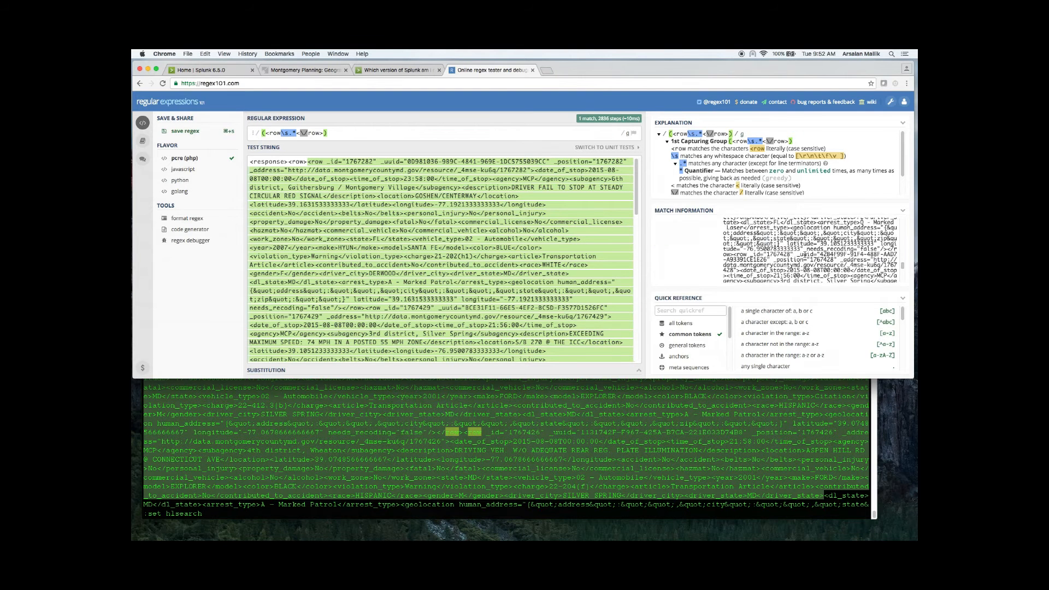
scroll(805, 254, down, 10)
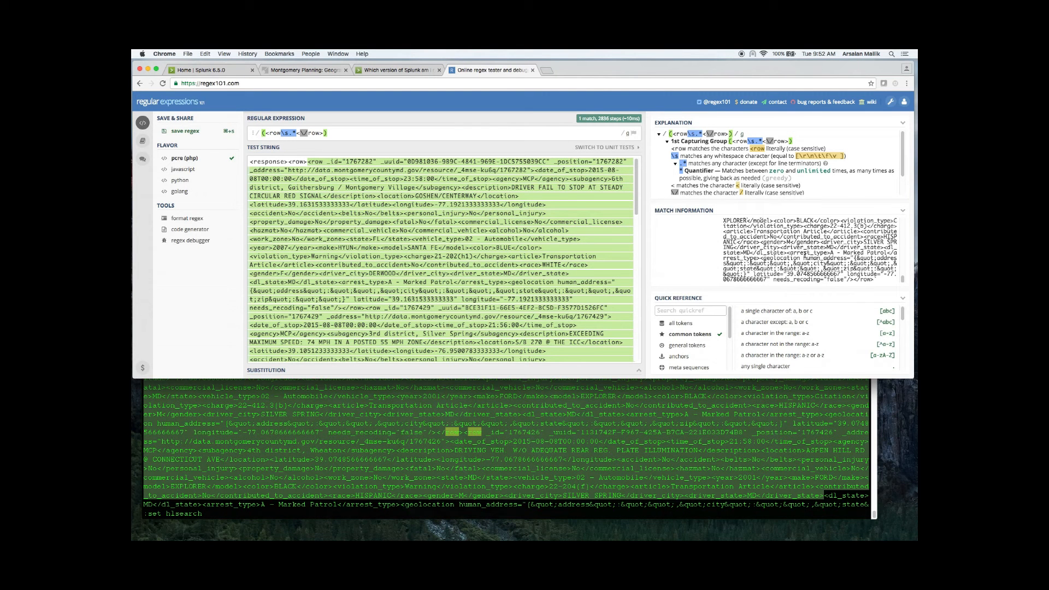
drag(878, 279, 837, 278)
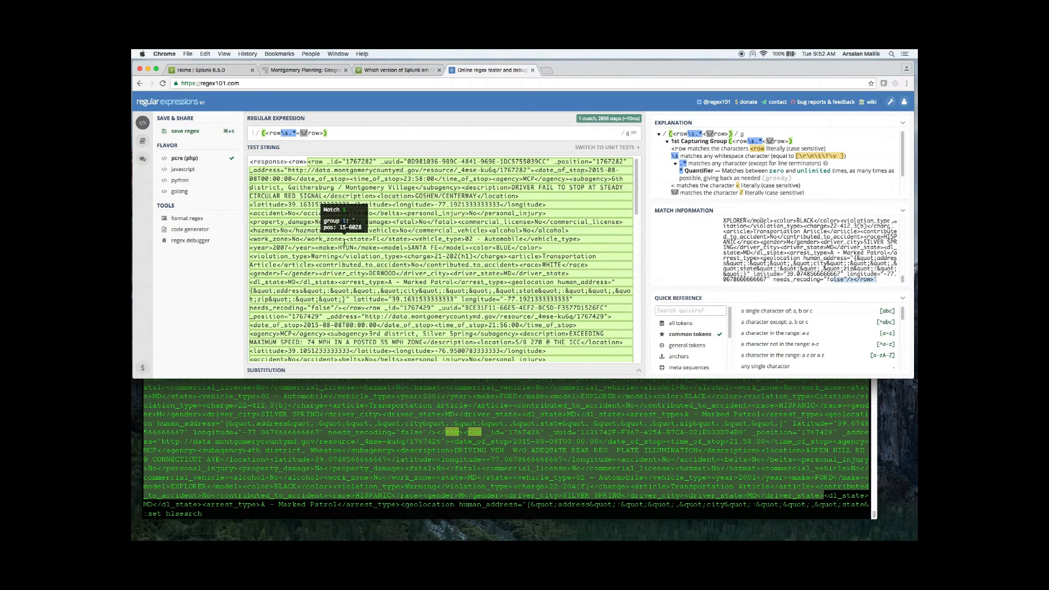
Step: Switch to the Splunk home page, open Add Data and skip the introductory tour
click(201, 71)
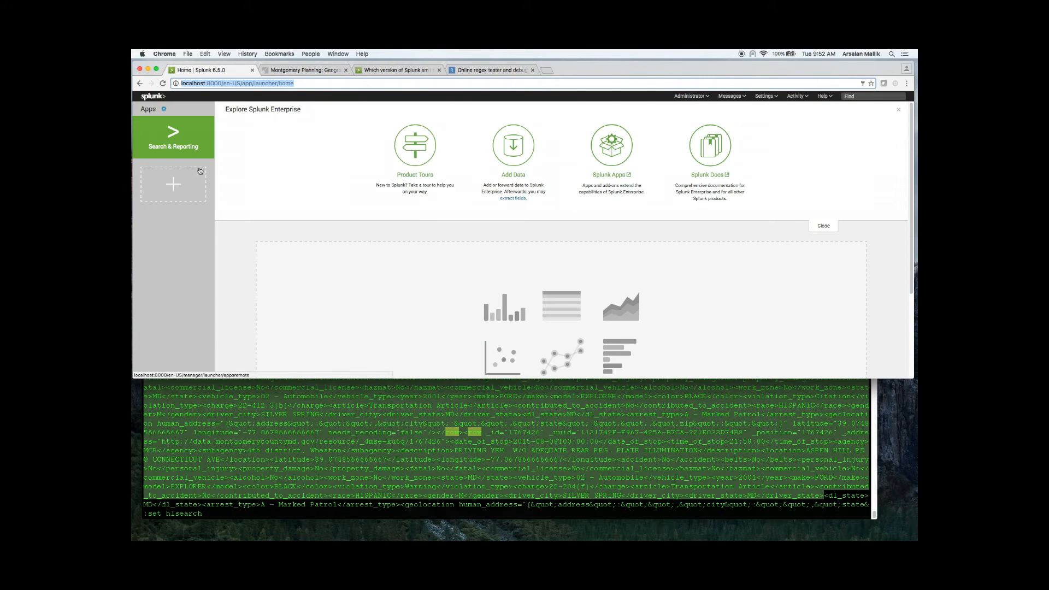
click(502, 143)
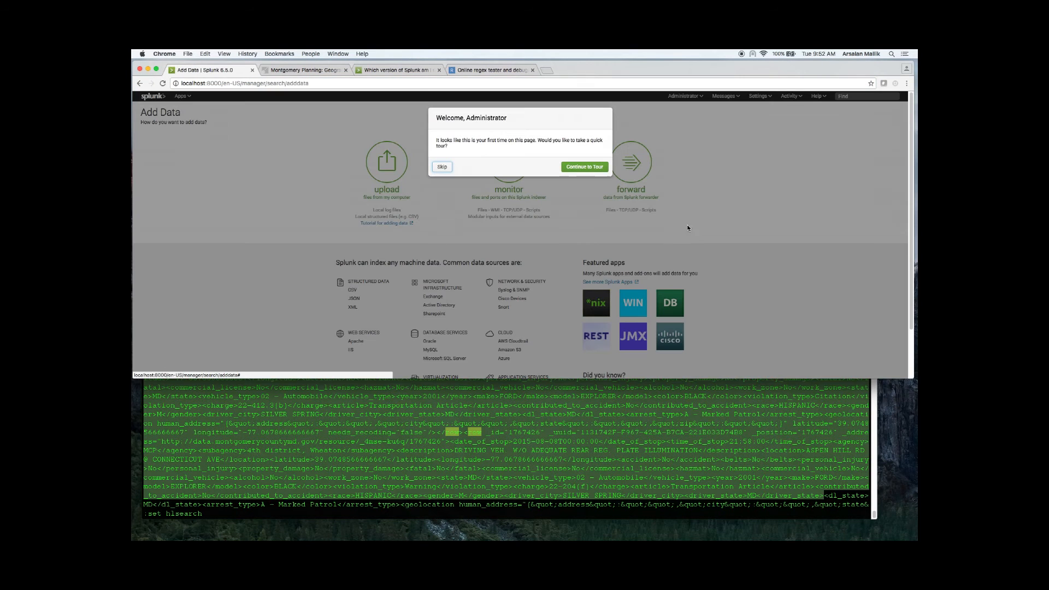
click(442, 166)
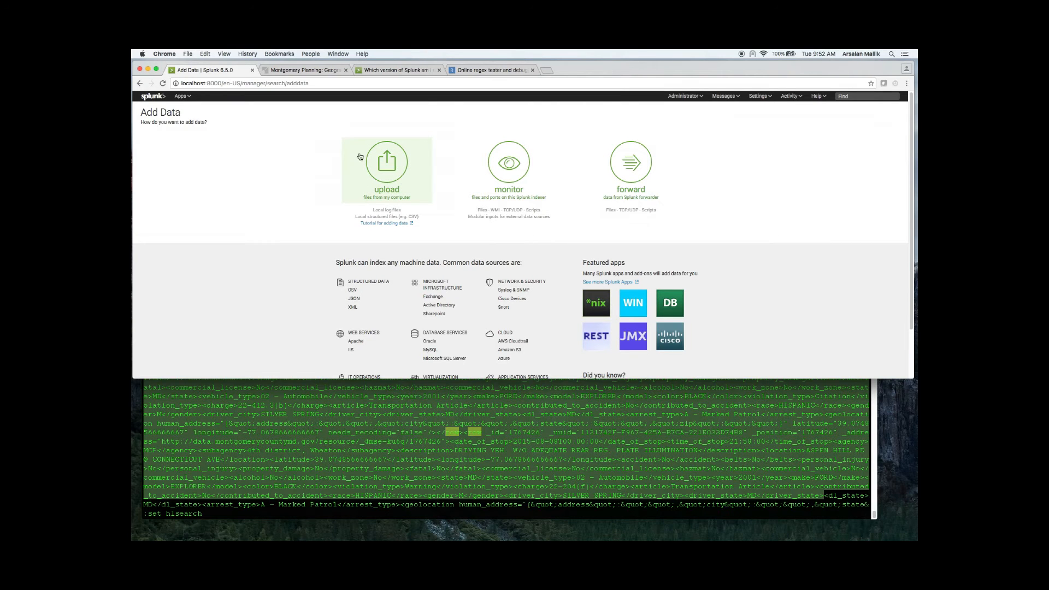
Step: Check the maximum file size on the upload page and return to the Add Data choices
click(391, 169)
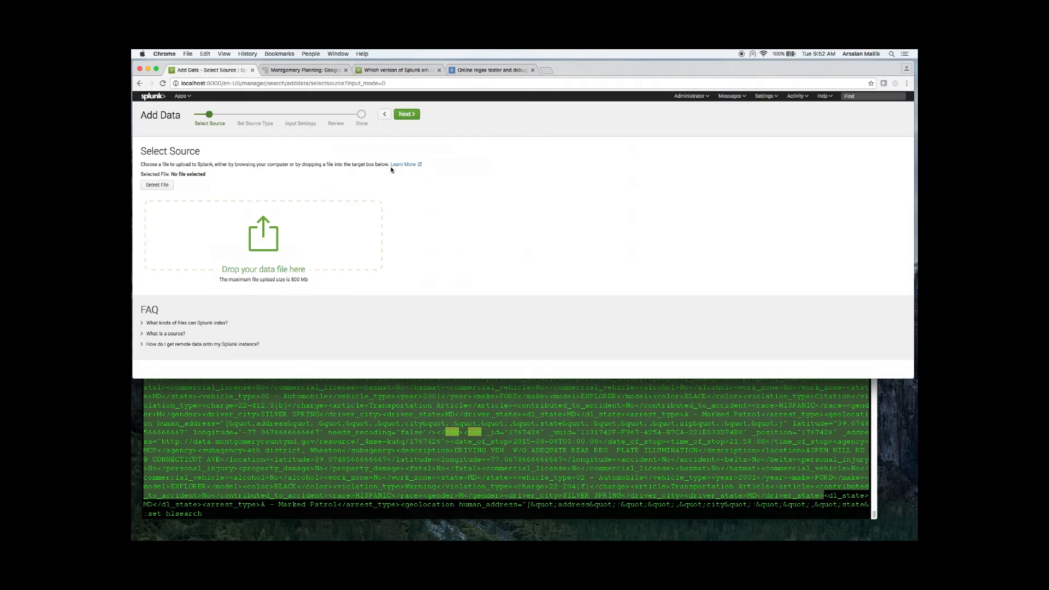
drag(292, 281, 323, 281)
click(140, 83)
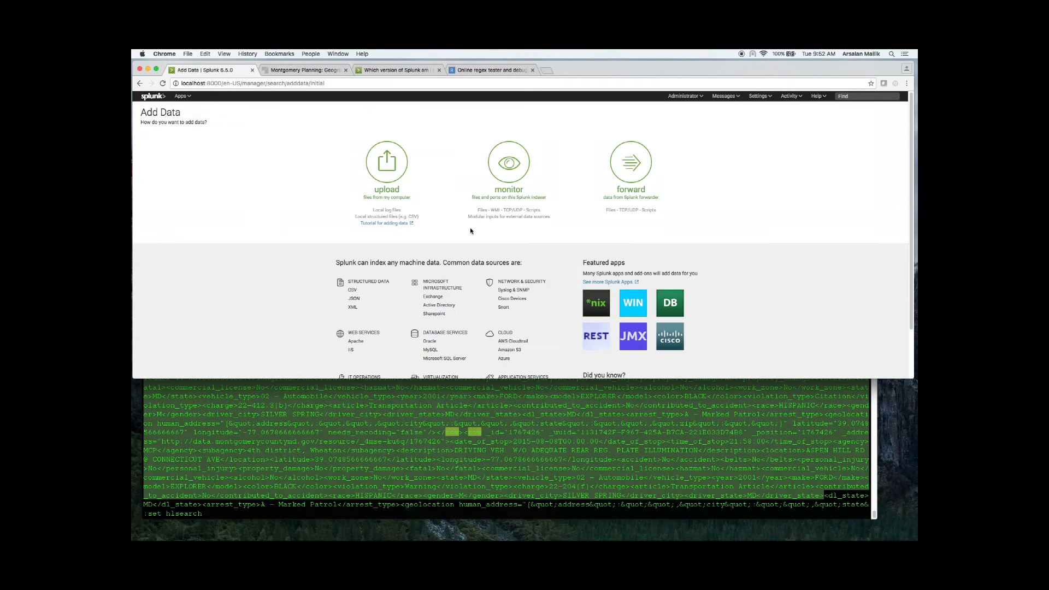
Step: Choose to monitor files and directories, select /Applications/Splunk/data/badfile.xml, set it to Index Once and continue
click(515, 167)
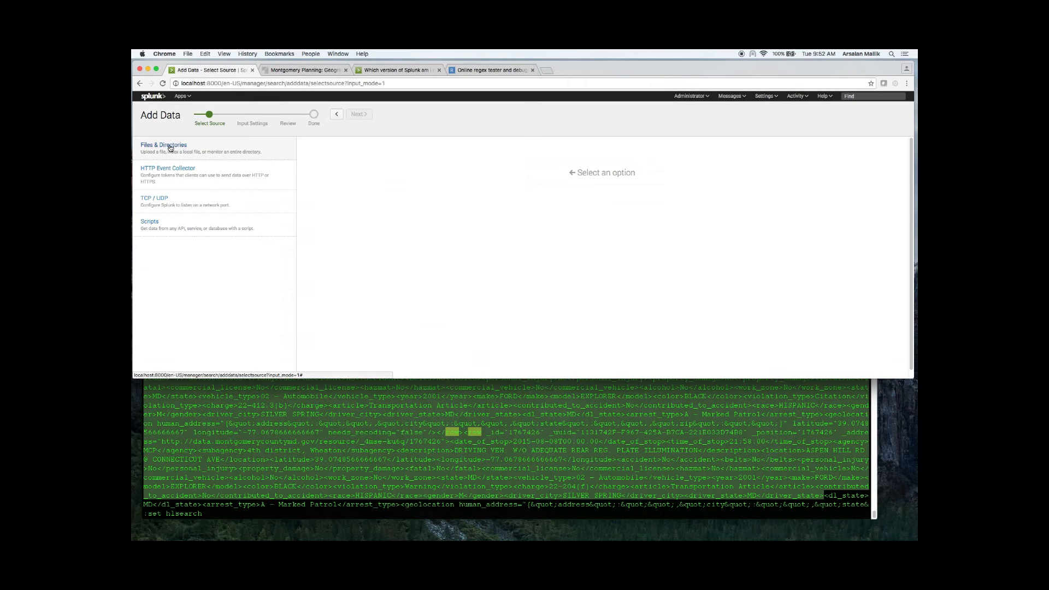
click(171, 147)
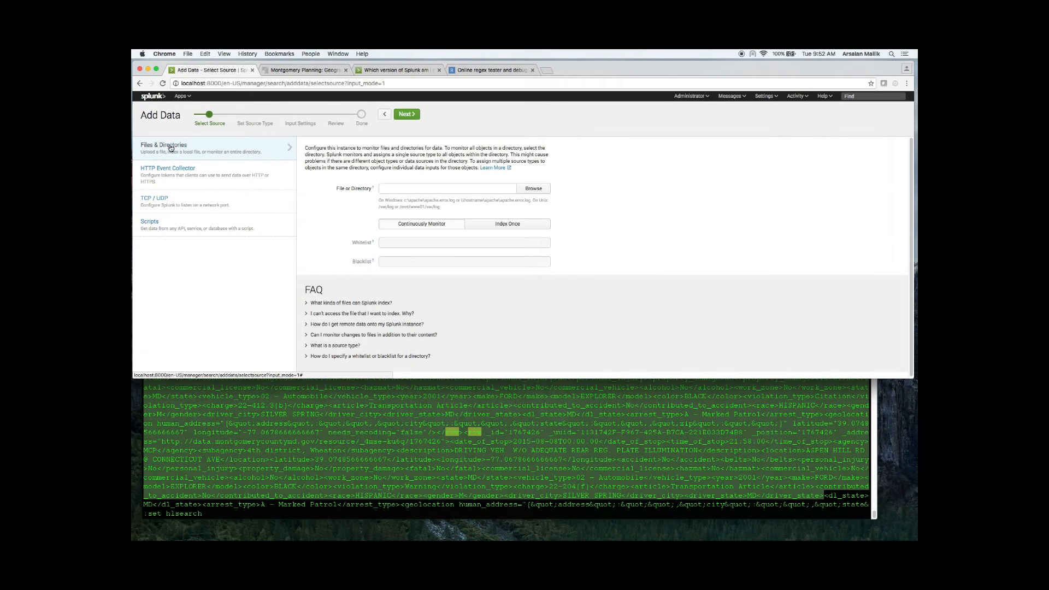
click(545, 189)
click(371, 133)
scroll(418, 240, down, 3)
scroll(418, 240, down, 5)
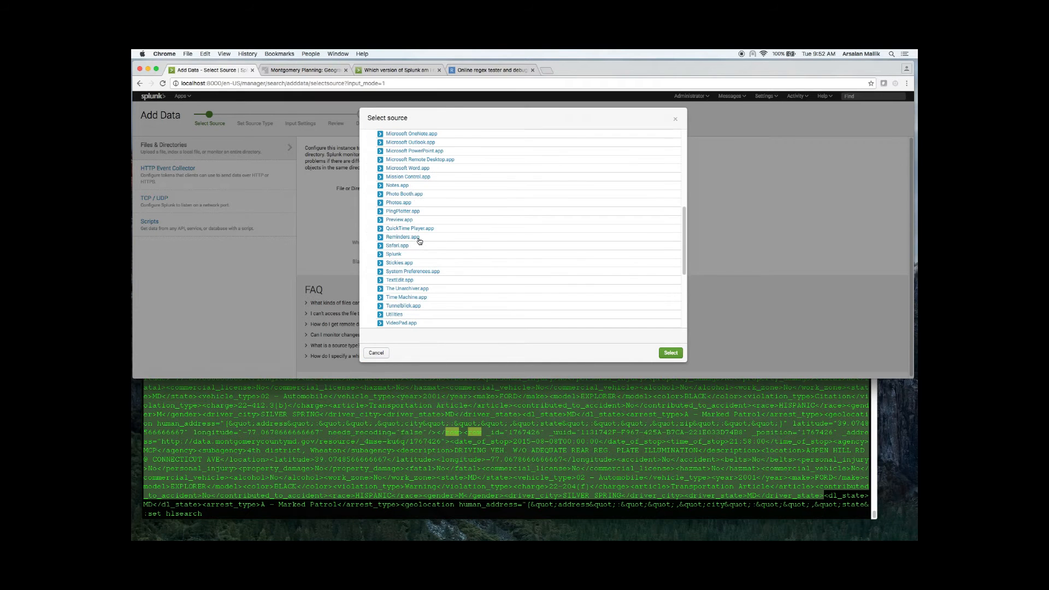
click(381, 253)
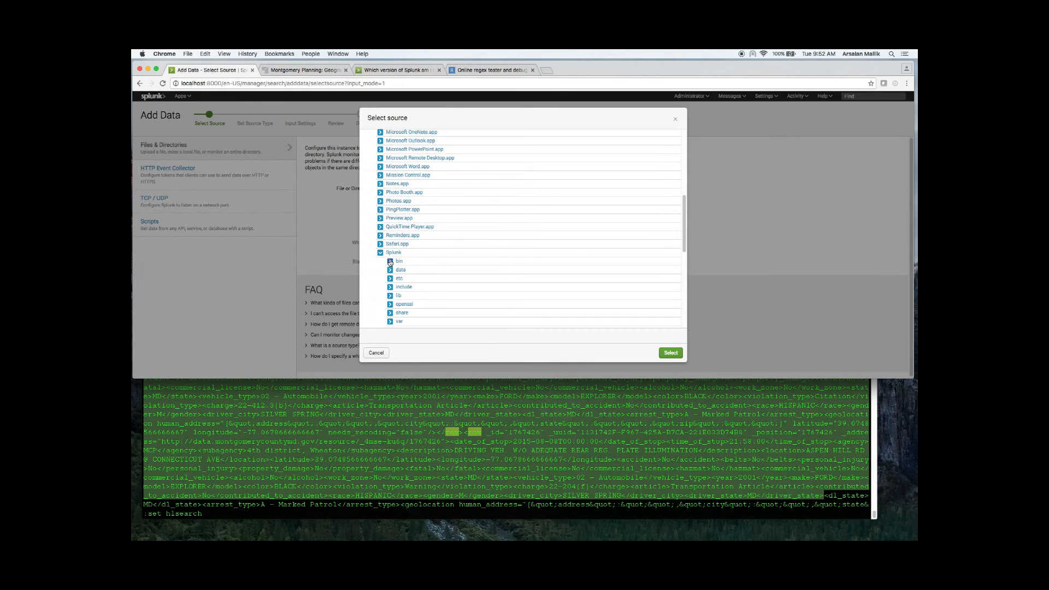
click(397, 271)
click(422, 280)
click(420, 288)
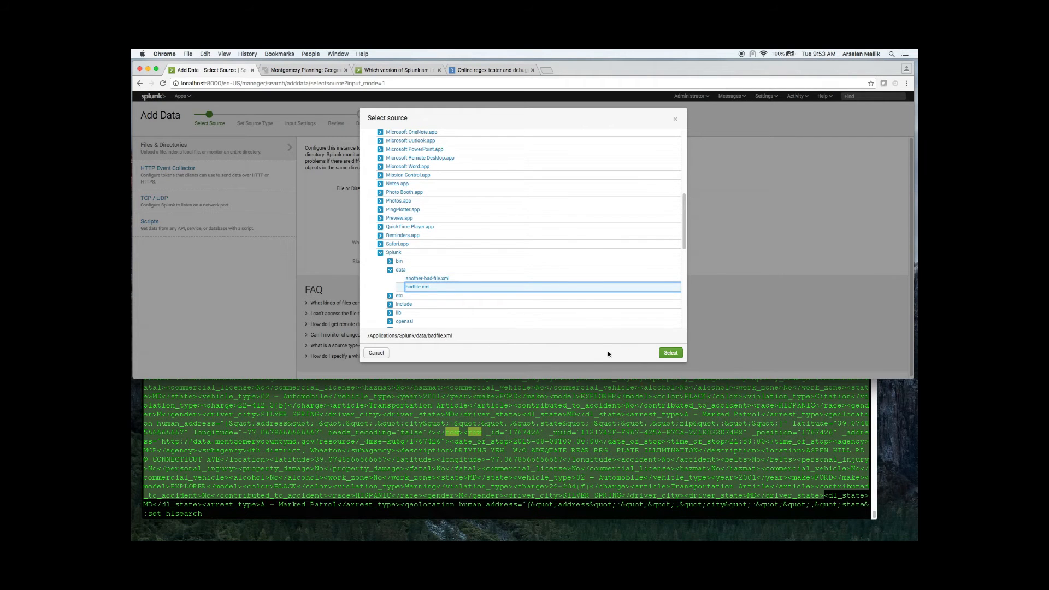
click(672, 354)
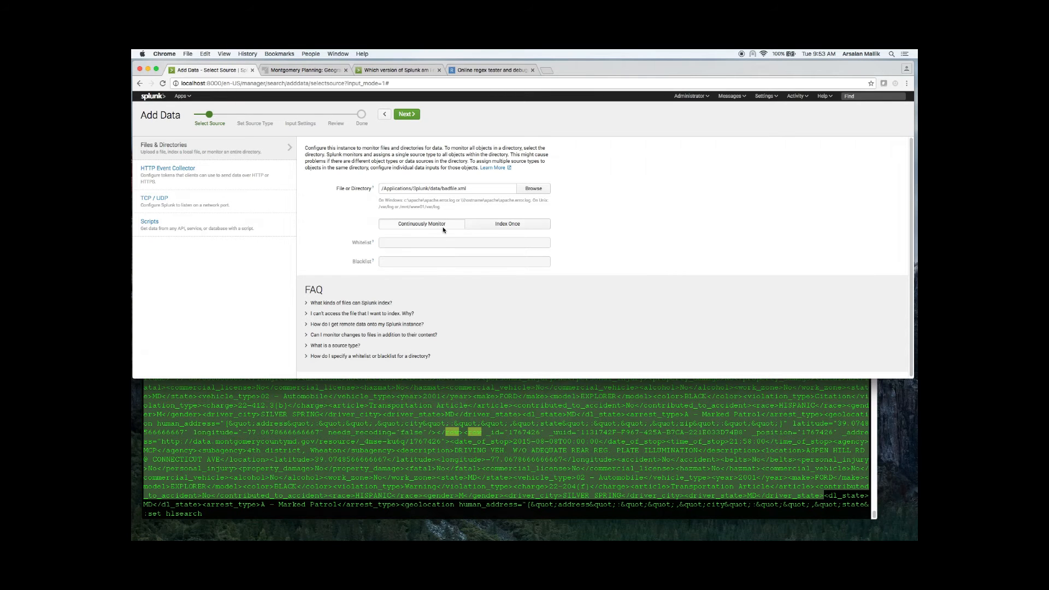
click(491, 229)
click(407, 114)
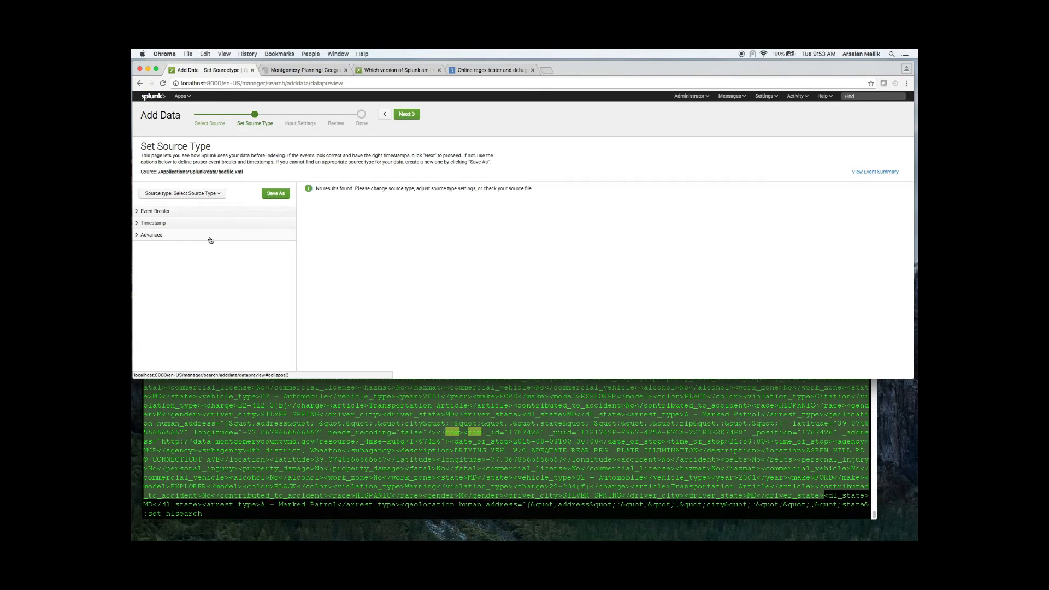
Step: Set the event break type to Every Line and examine the previewed event in an enlarged window
click(139, 214)
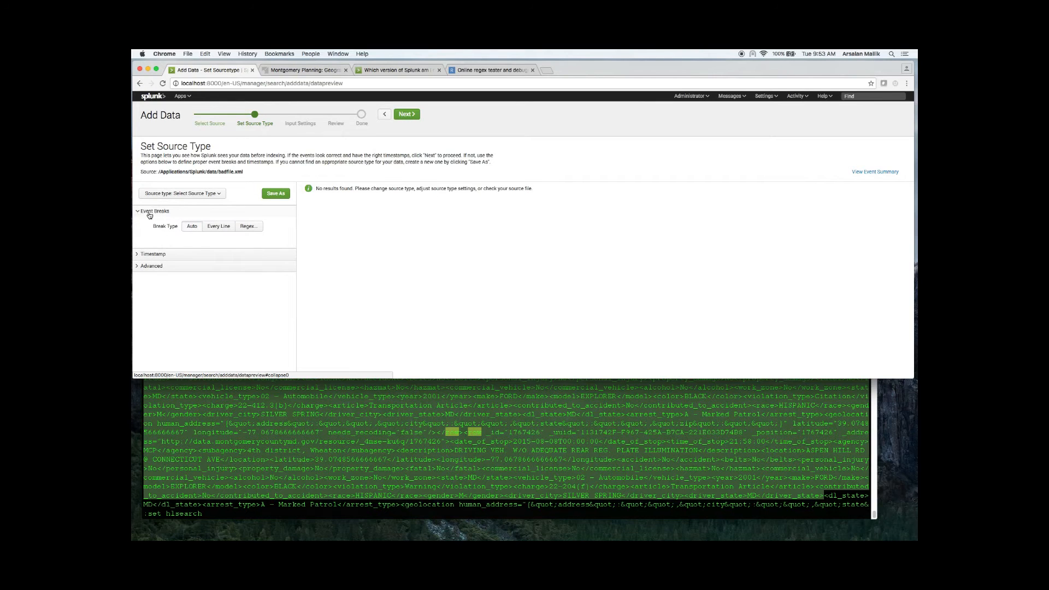
click(219, 229)
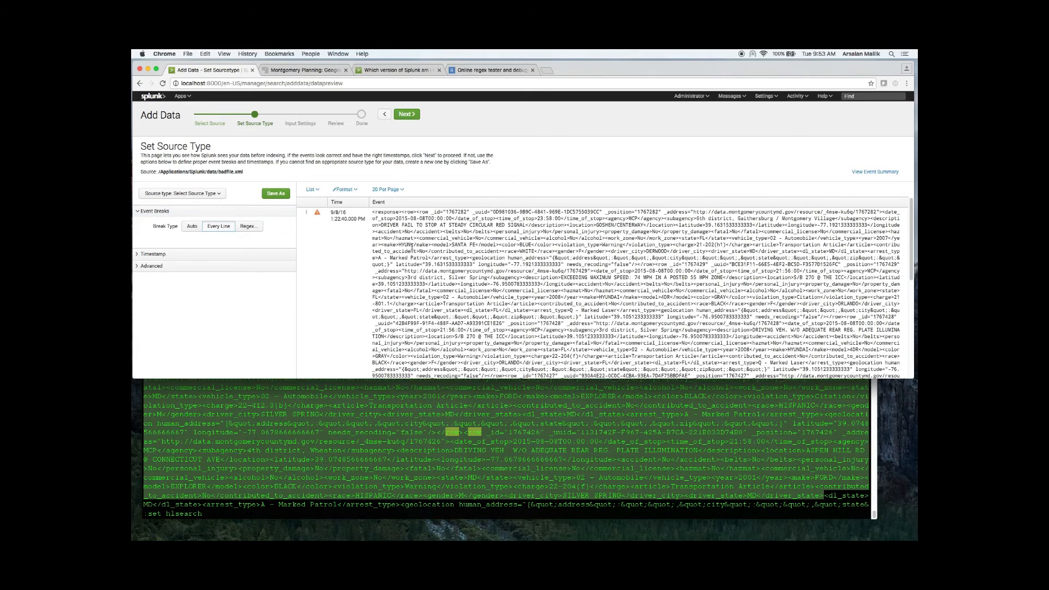
scroll(394, 365, down, 2)
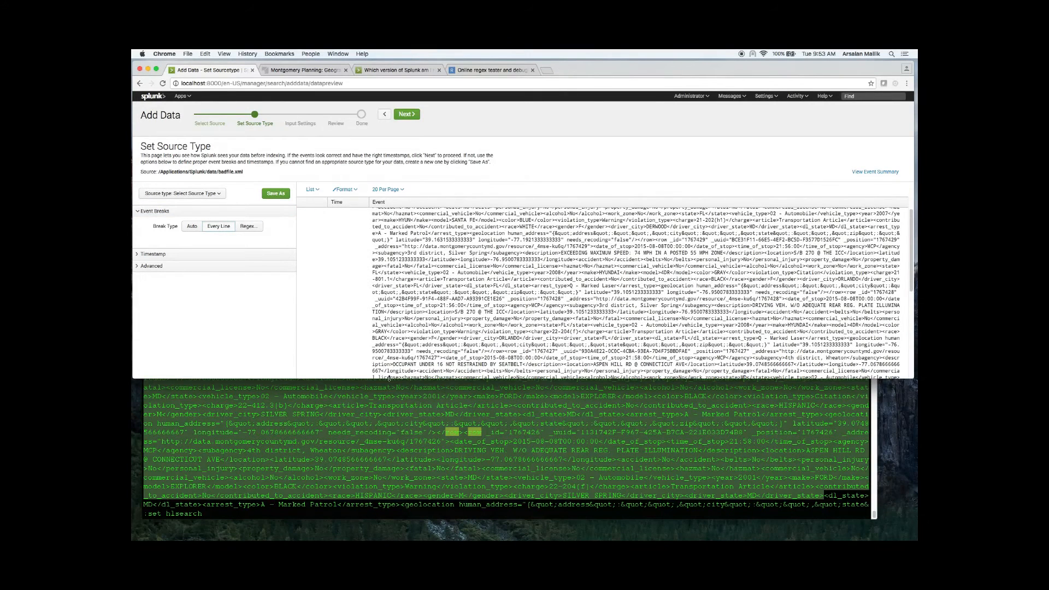
click(389, 378)
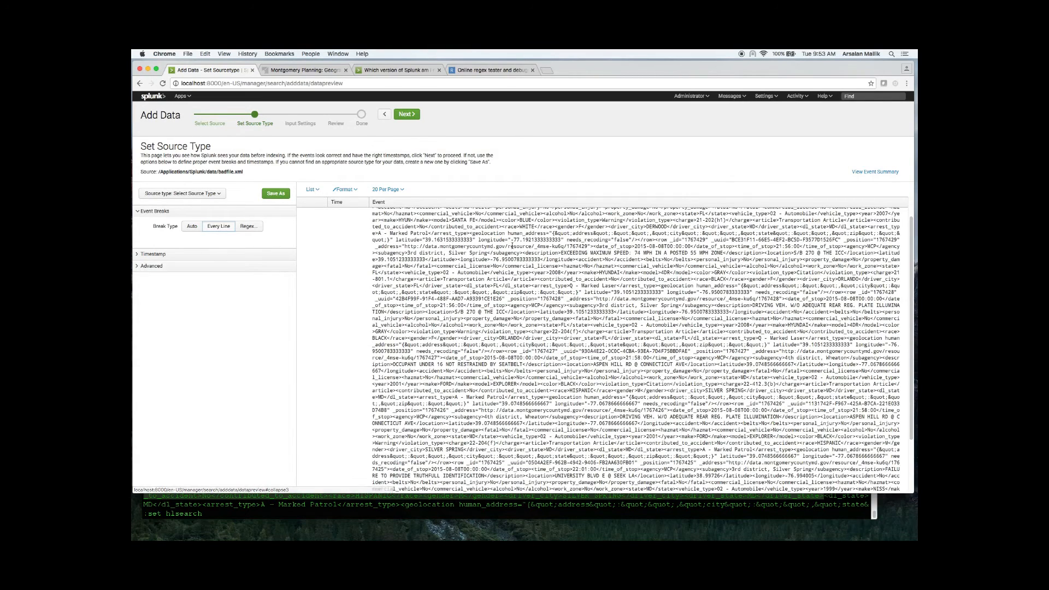
scroll(539, 327, up, 2)
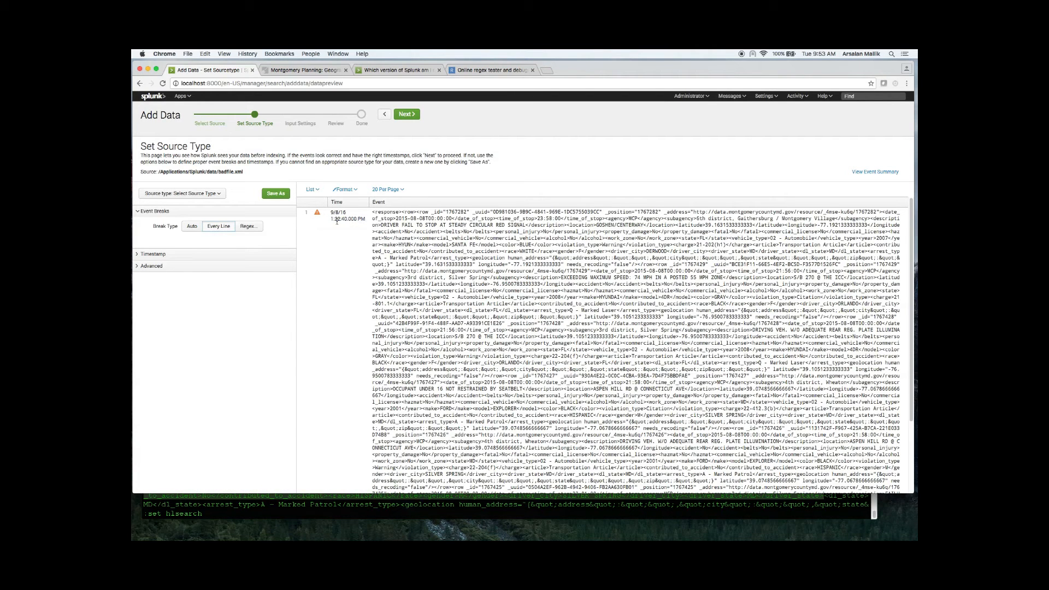
Step: In Terminal, quit vim and list the files with ls -lSh, then compare badfile.xml's modification date with the event's date_of_stop in Splunk
click(296, 507)
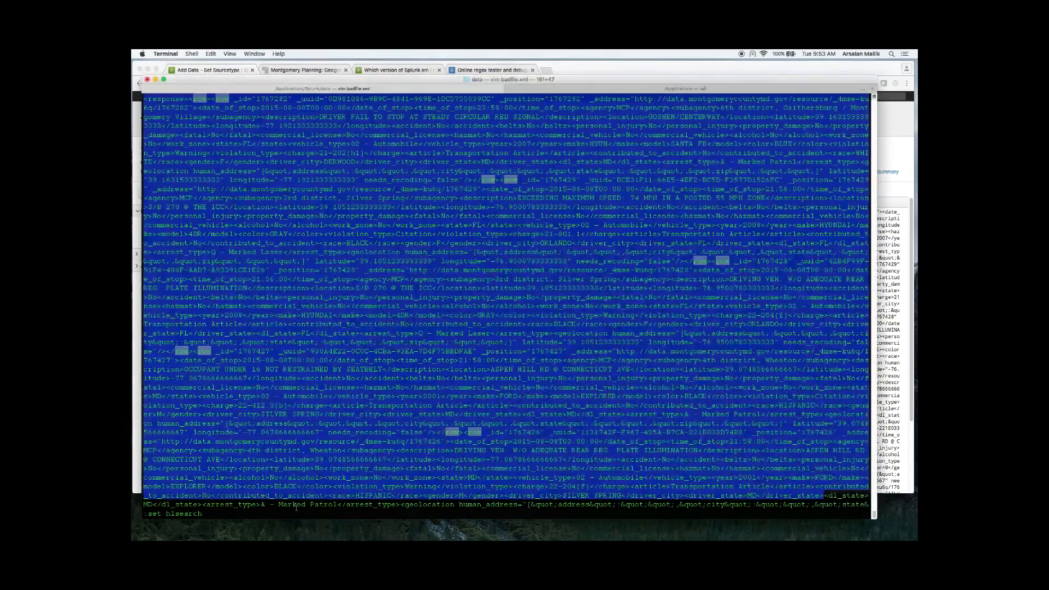
key(Escape)
text(:q!)
key(Return)
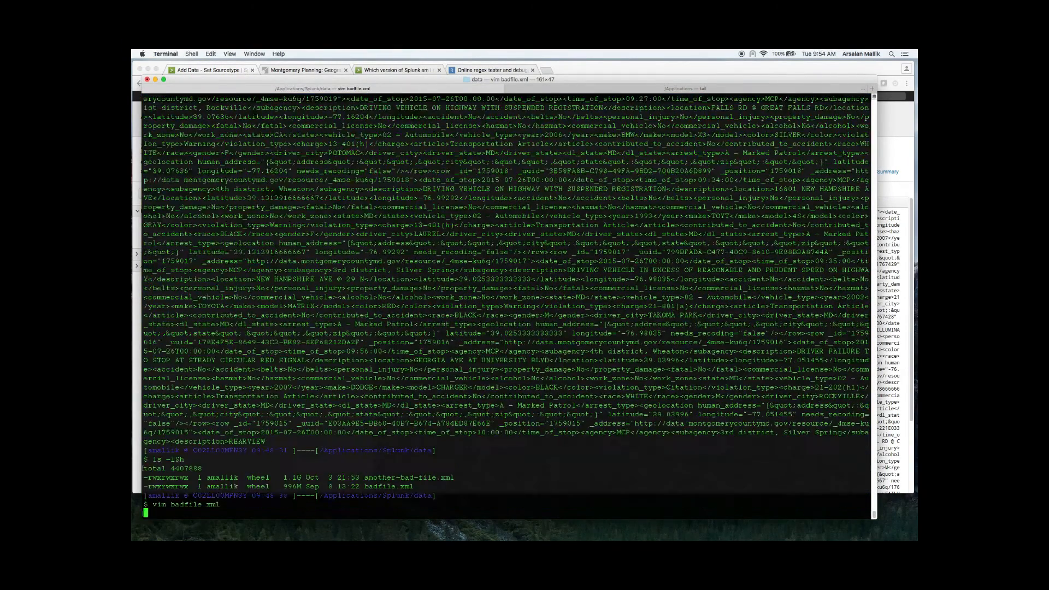
text(ls -lSh)
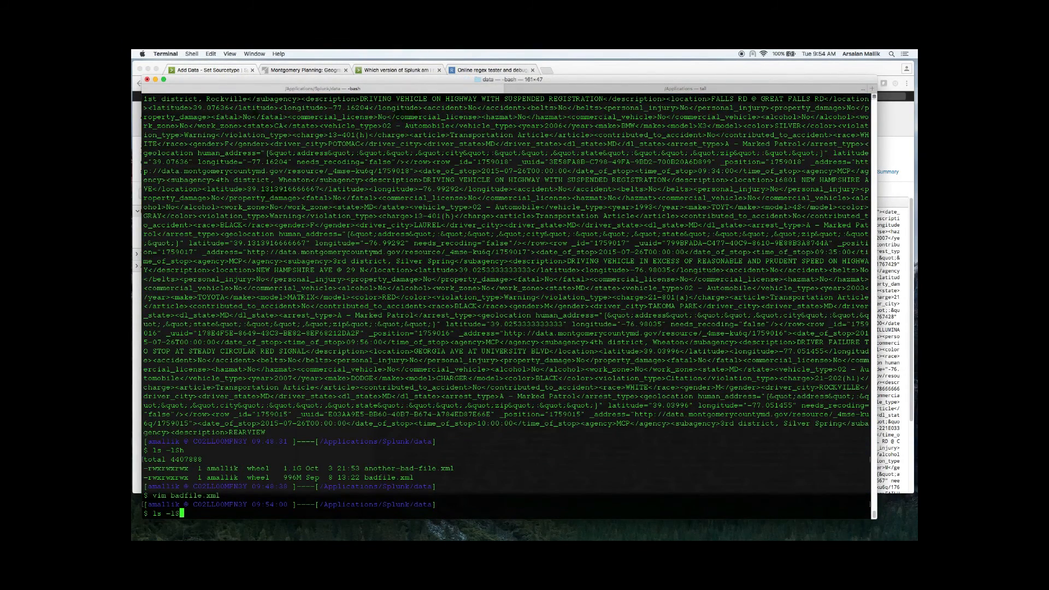
key(Return)
drag(286, 495, 356, 495)
key(super+Tab)
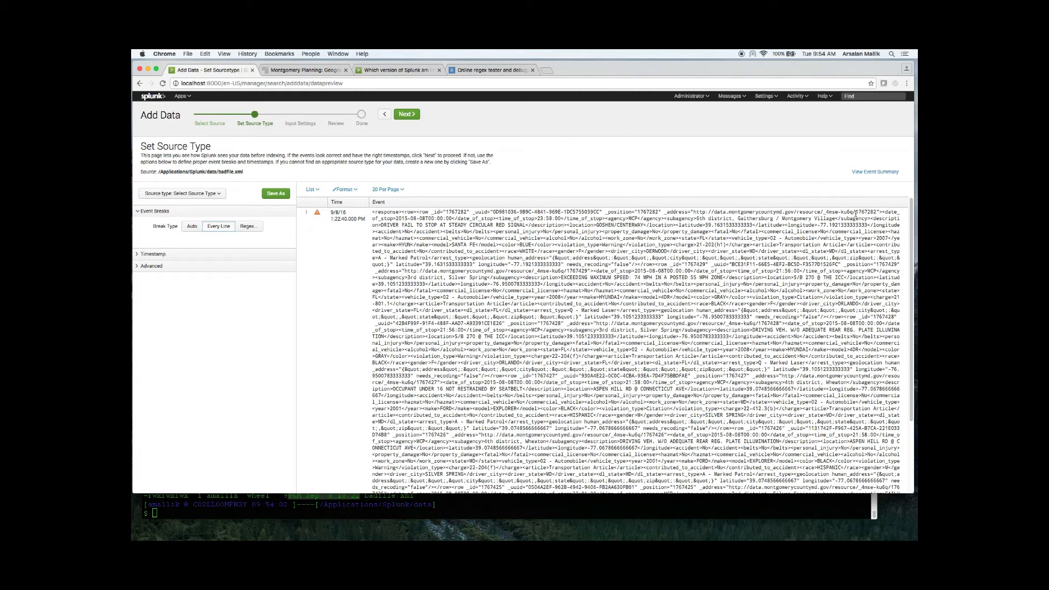
drag(387, 218, 568, 218)
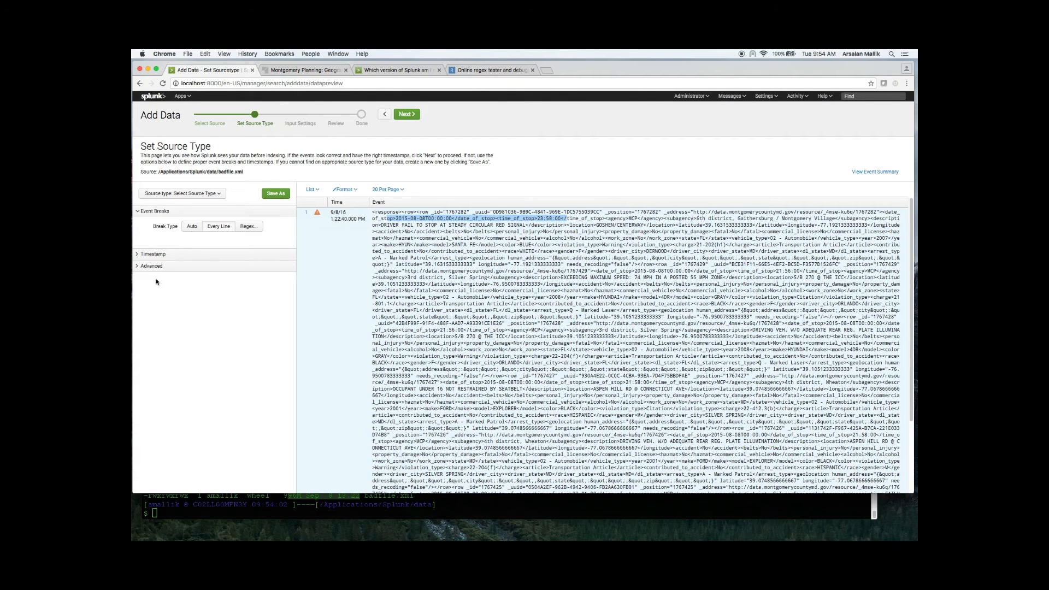
Step: Set the source type's CHARSET to ASCII in the advanced settings
click(137, 266)
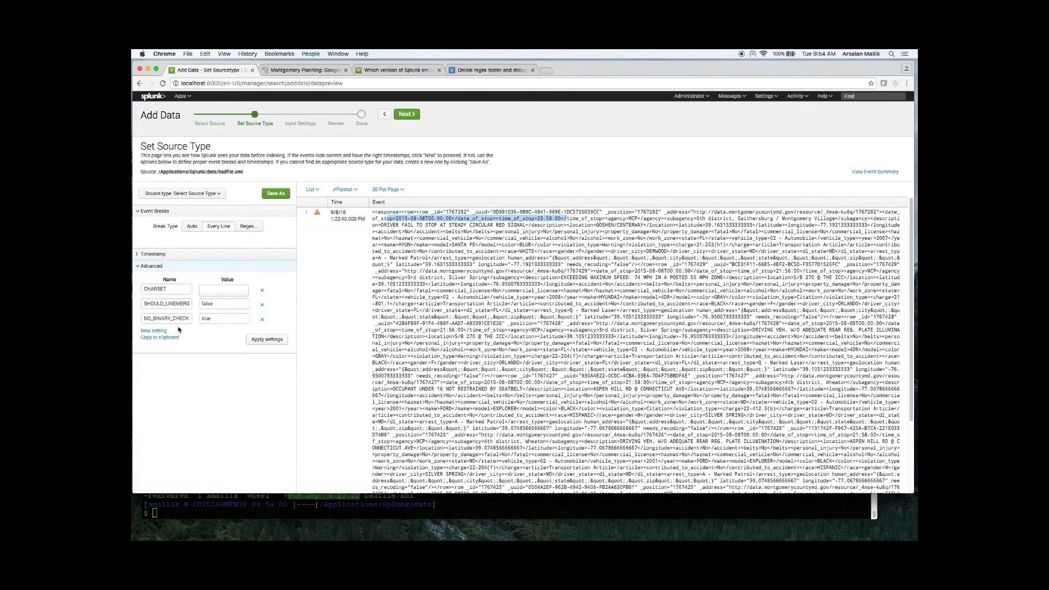
click(216, 289)
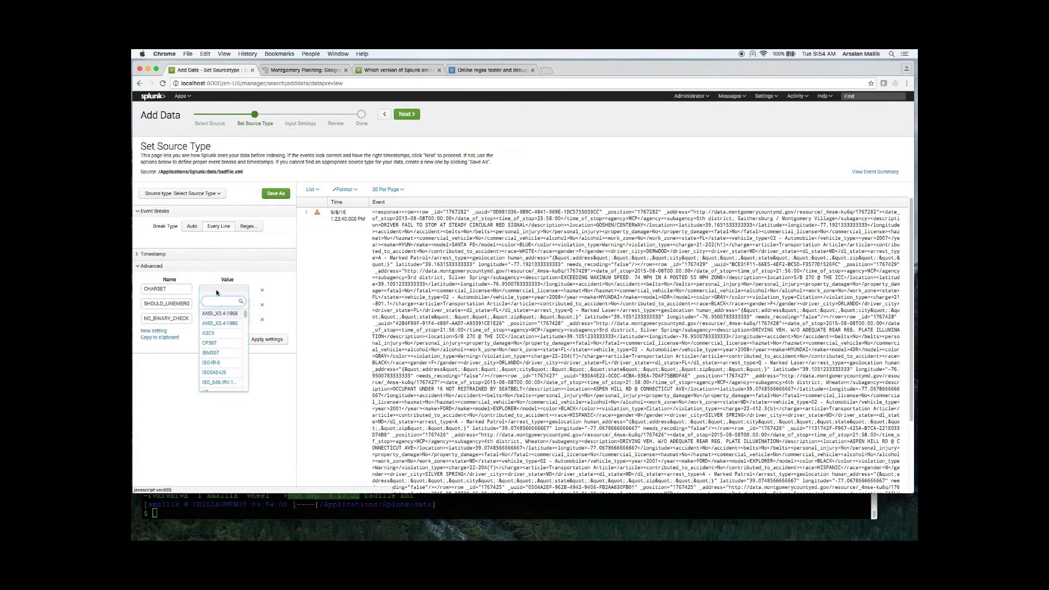
click(225, 333)
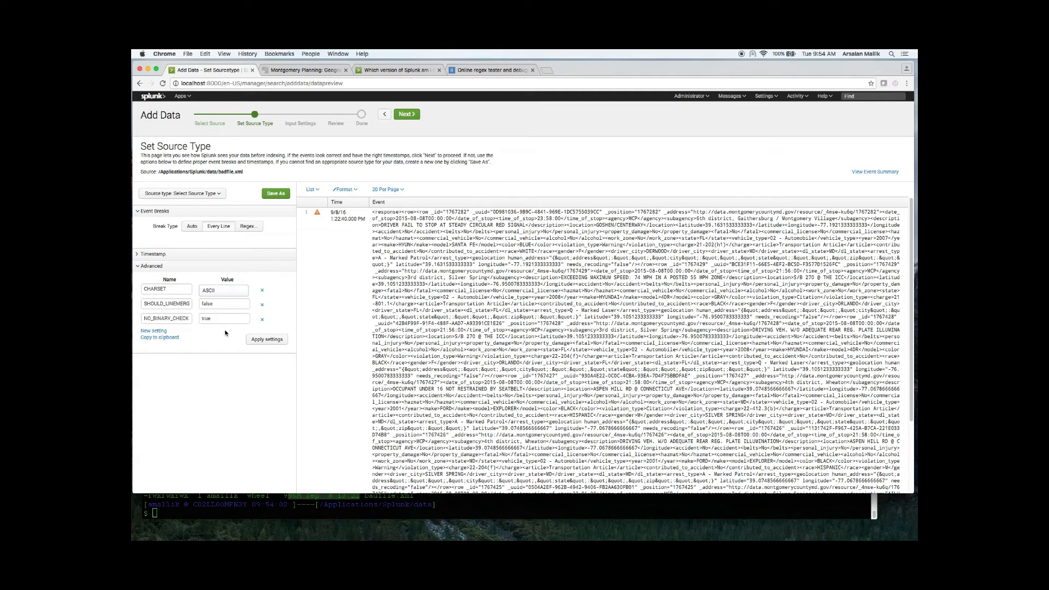
Step: Try adding a KV_MODE setting with the value xml to the advanced settings, then remove it
click(154, 331)
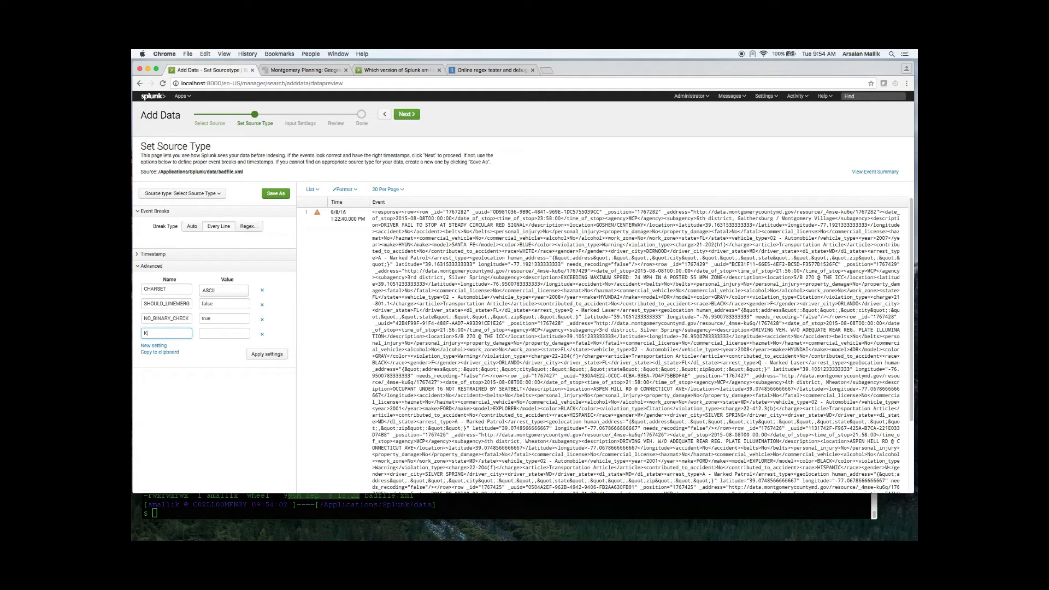
text(KV_MODE)
key(Tab)
text(XM)
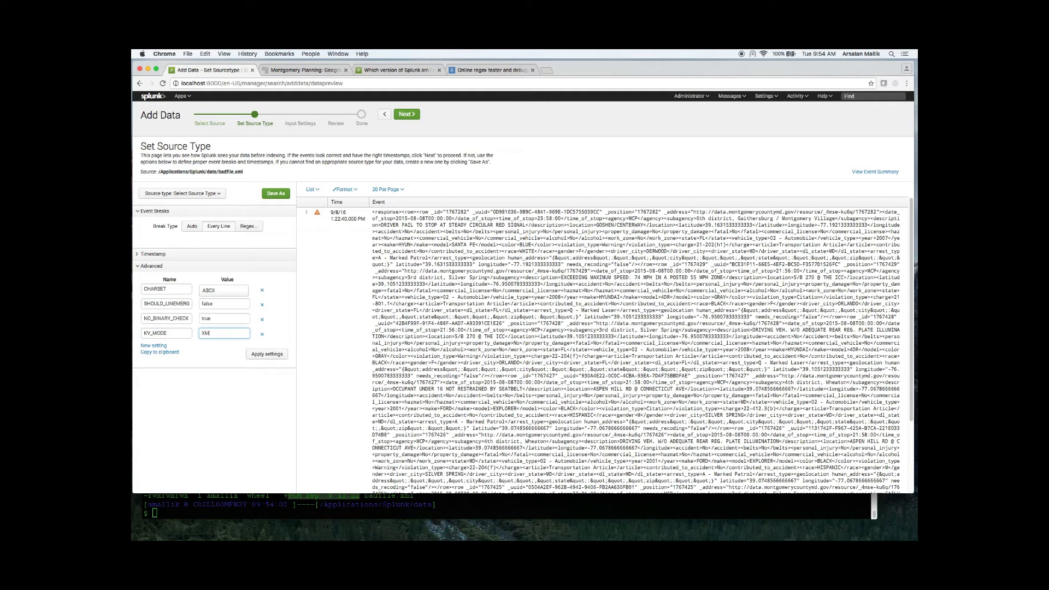
key(BackSpace)
key(BackSpace)
text(xml)
click(259, 355)
click(261, 334)
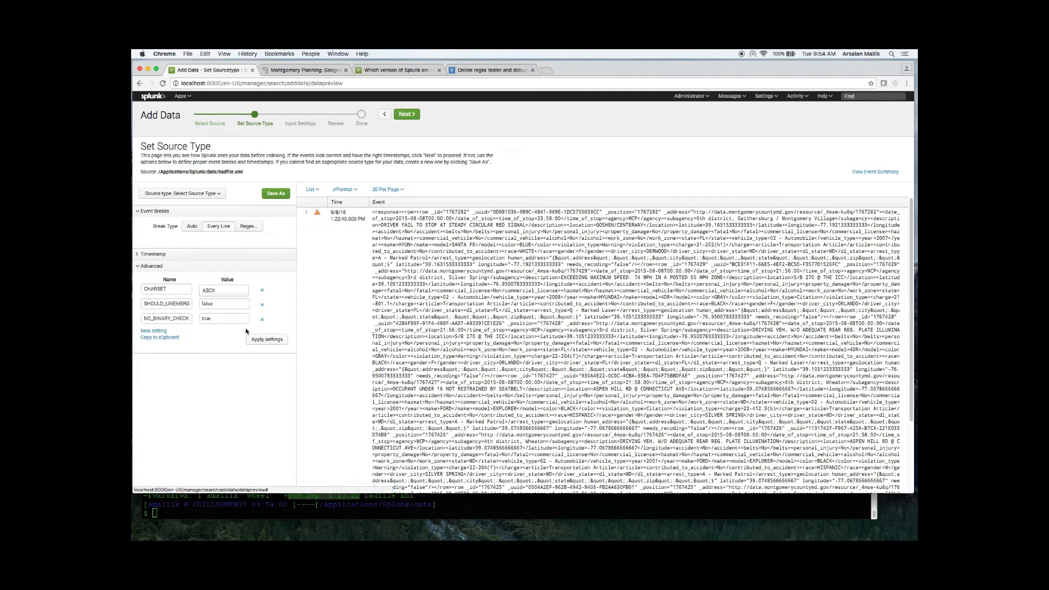
Step: Add a LINE_BREAKER setting with the expression (<row\s.*<\/row>) copied from the regex101 page and apply the settings
click(153, 332)
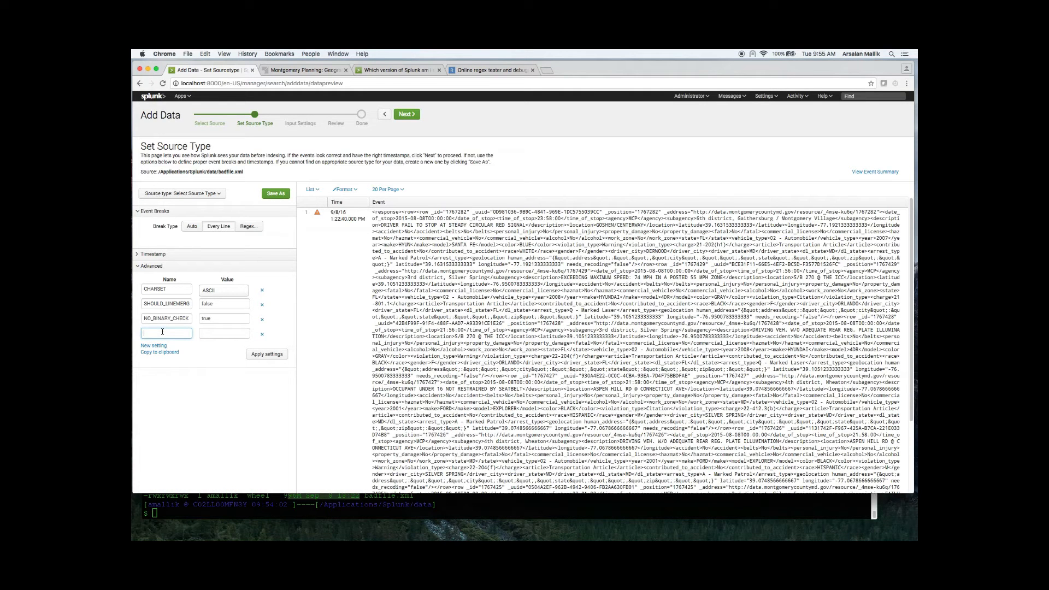
text(LINE_BREAKER)
key(Tab)
click(490, 70)
drag(336, 131, 222, 135)
right_click(296, 132)
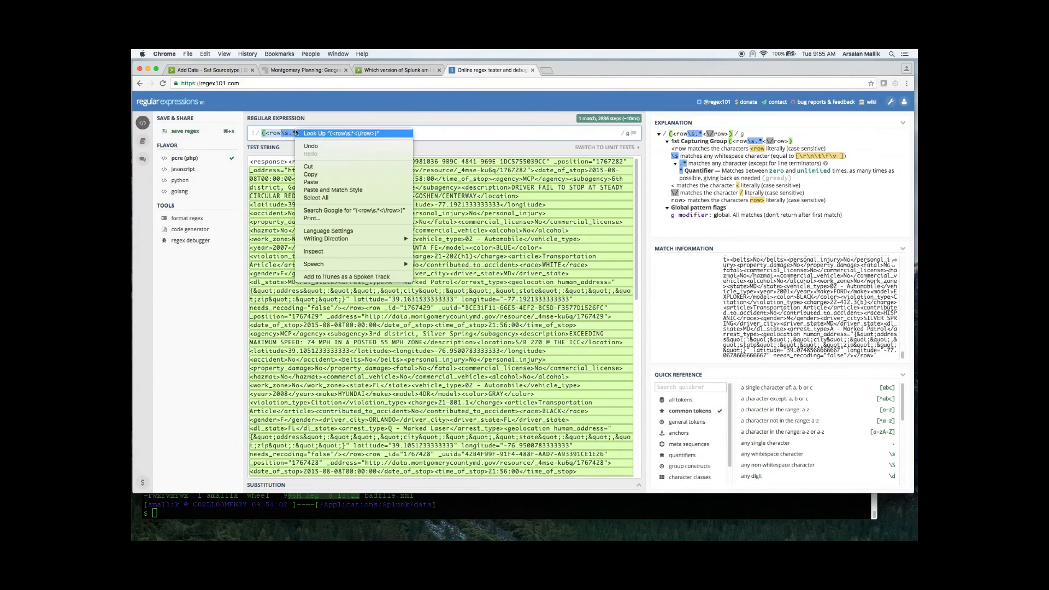
click(310, 175)
click(207, 70)
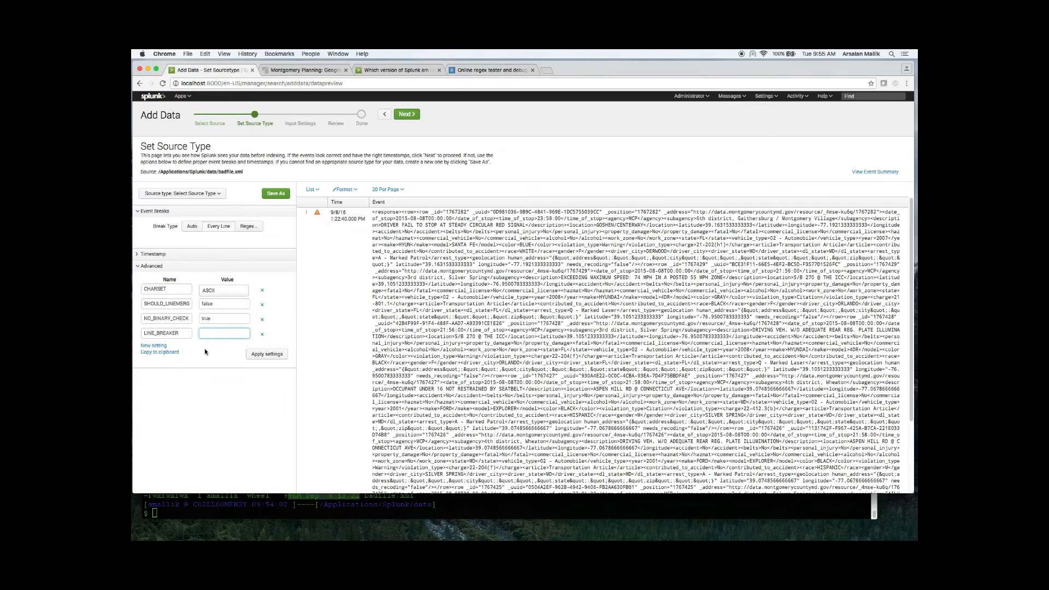
key(super+v)
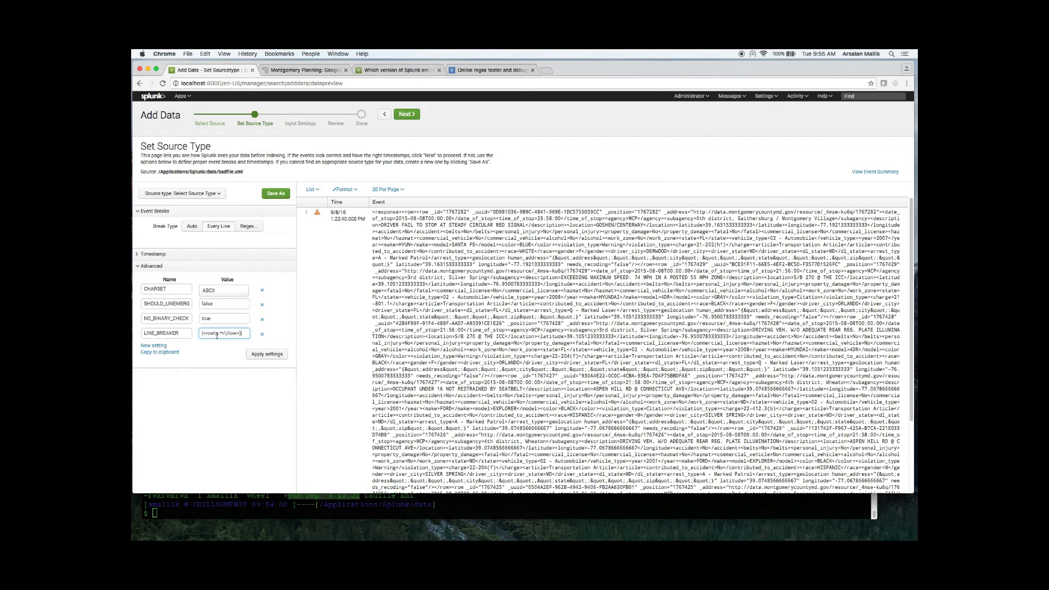
click(268, 355)
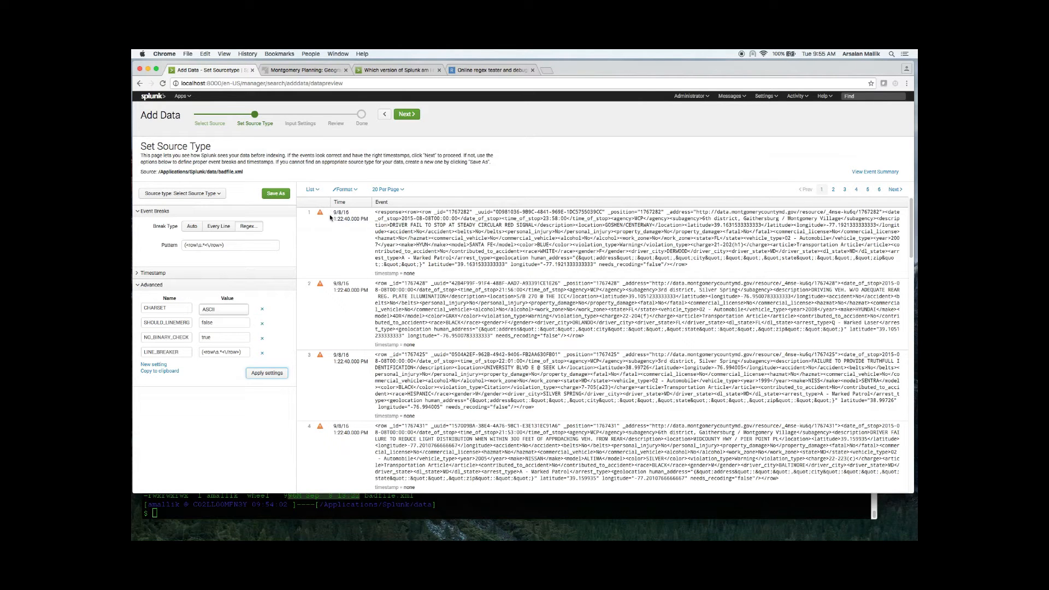
Step: Check the first event's timestamp fields, set timestamp extraction to Advanced and choose the (GMT-5:00) America/Grand_Turk time zone
mouse_move(319, 214)
drag(885, 212, 572, 225)
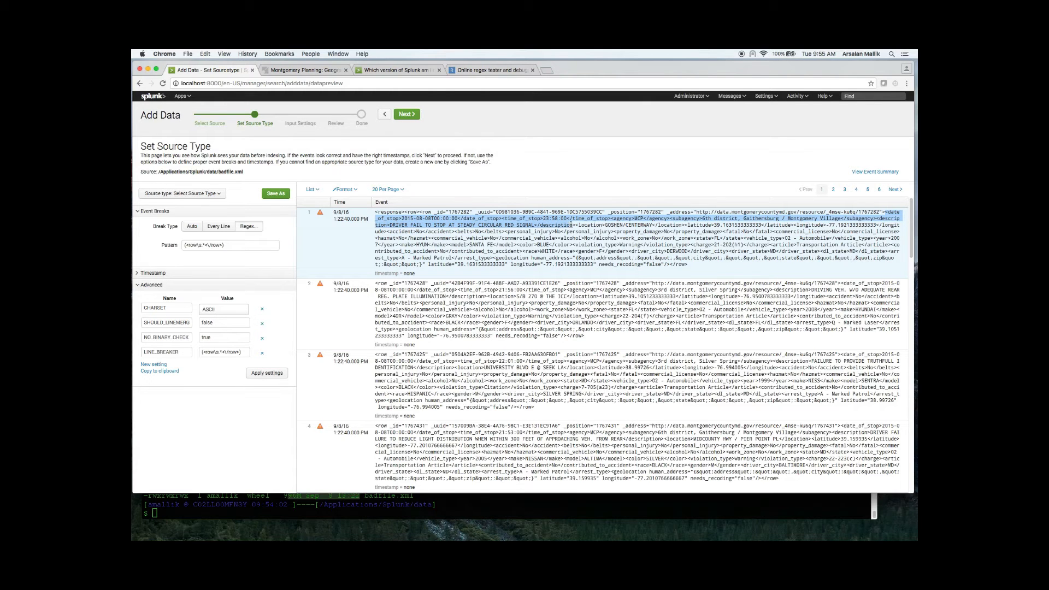
click(139, 275)
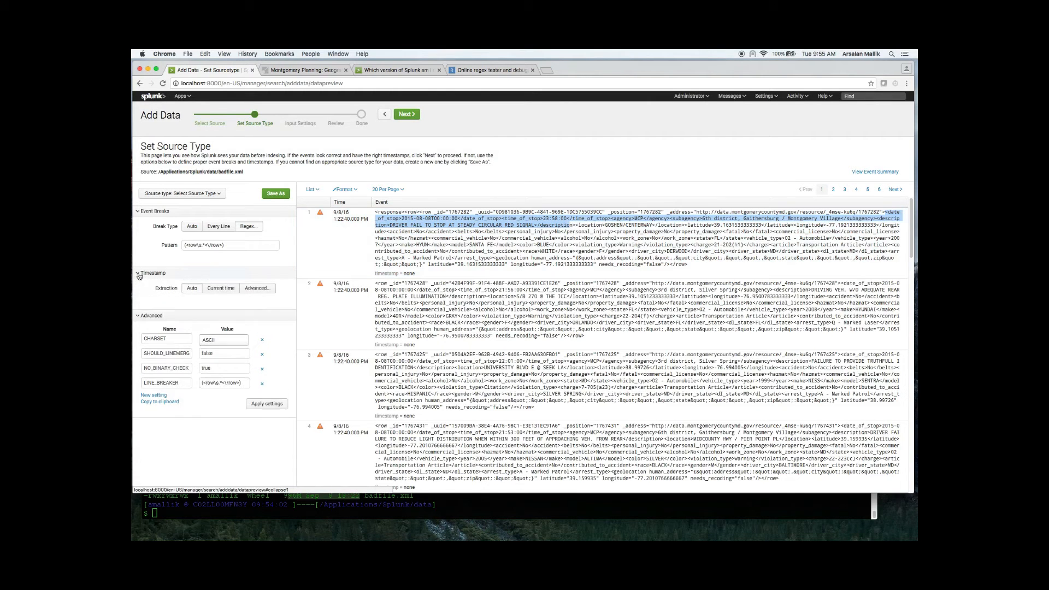
click(267, 290)
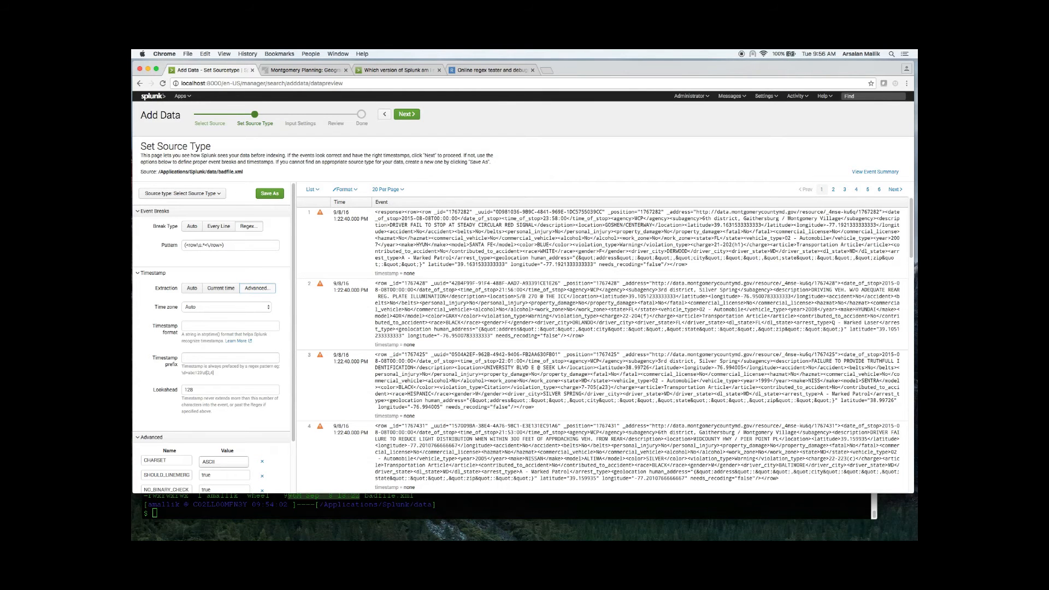
click(233, 311)
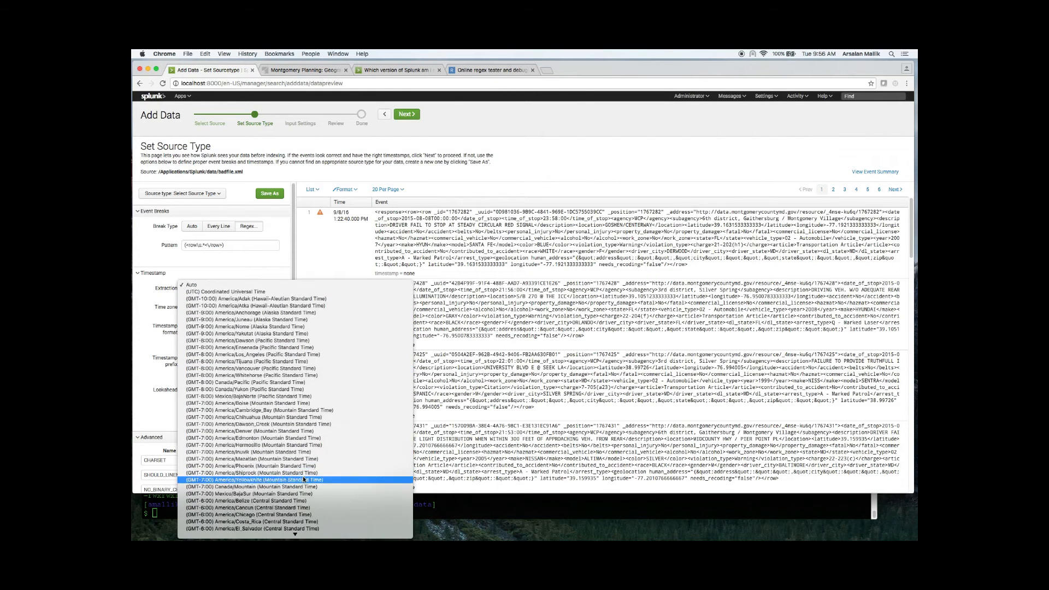
scroll(303, 479, down, 6)
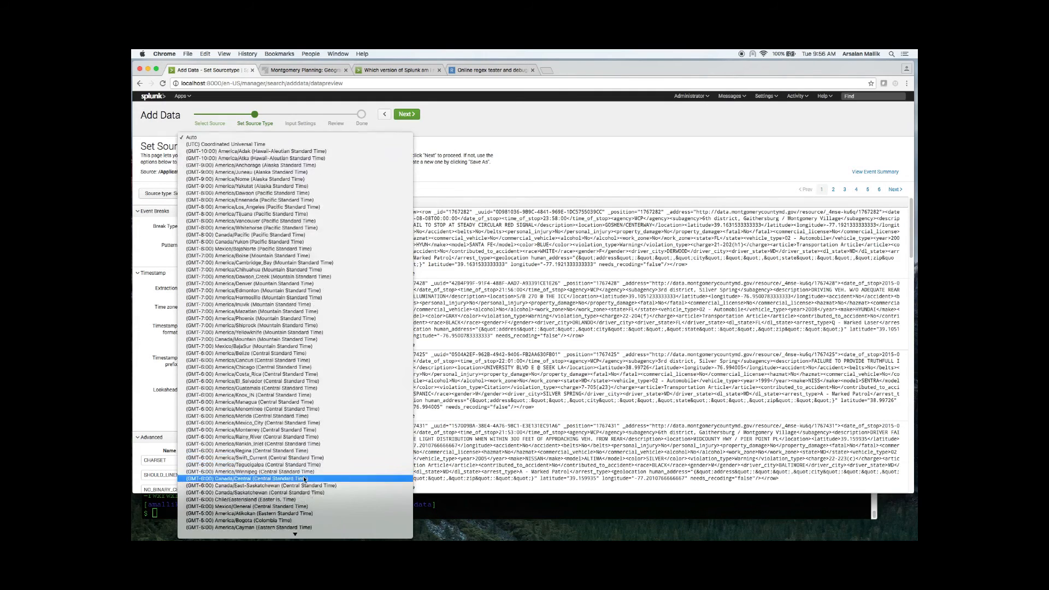
scroll(303, 476, down, 6)
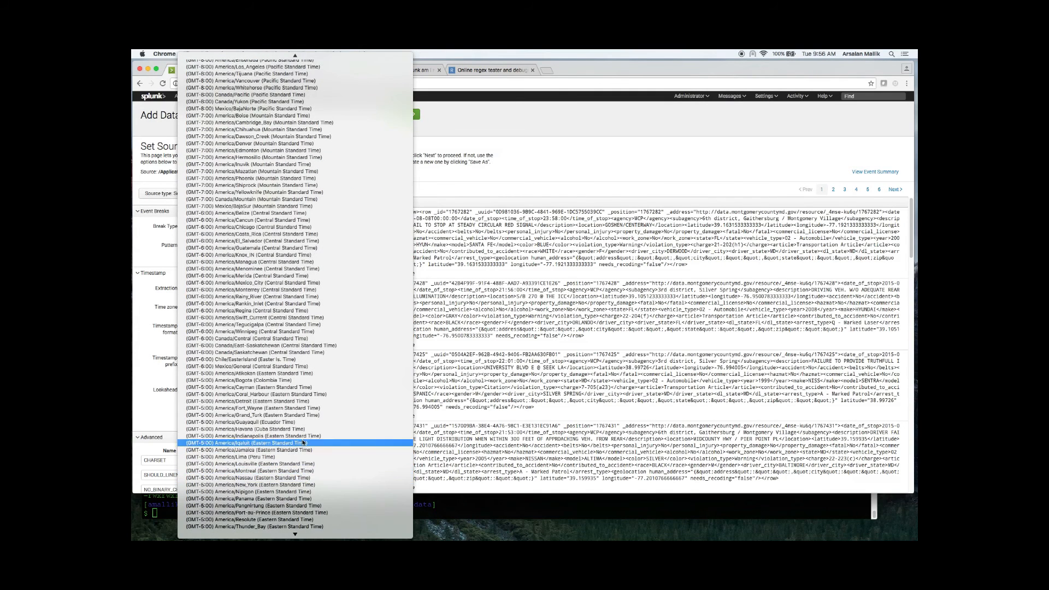
click(304, 415)
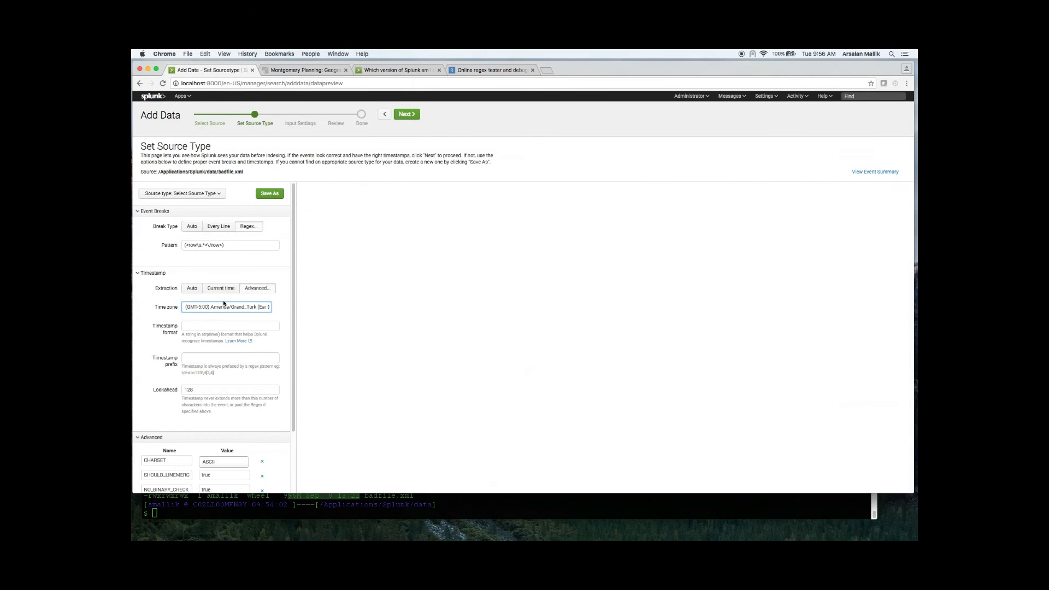
Step: Set the timestamp prefix to <date_of_stop>, copied from the first event, and the lookahead to 0
click(207, 326)
click(197, 359)
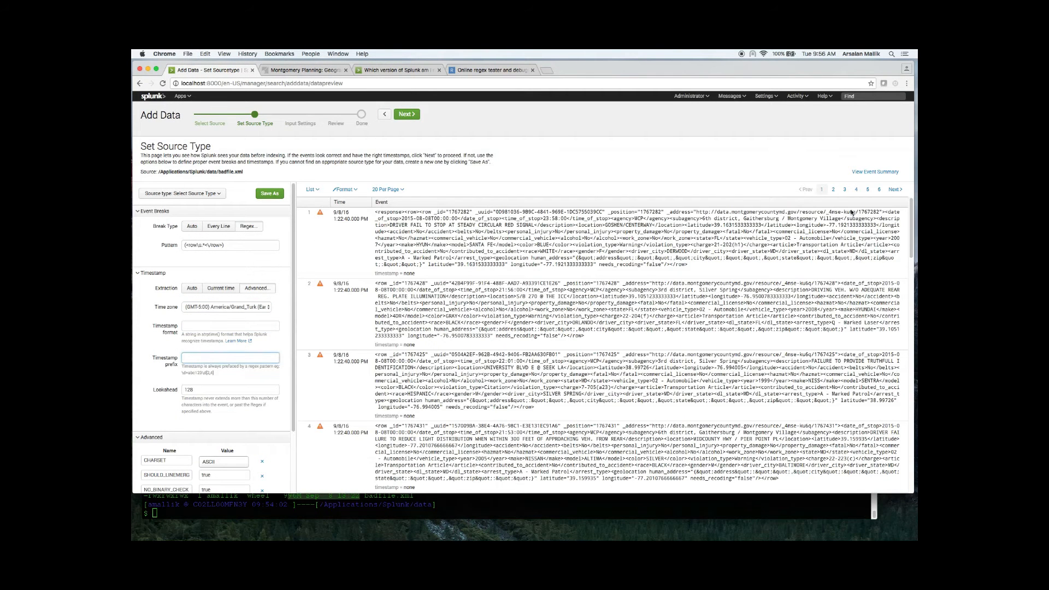
drag(884, 211, 401, 219)
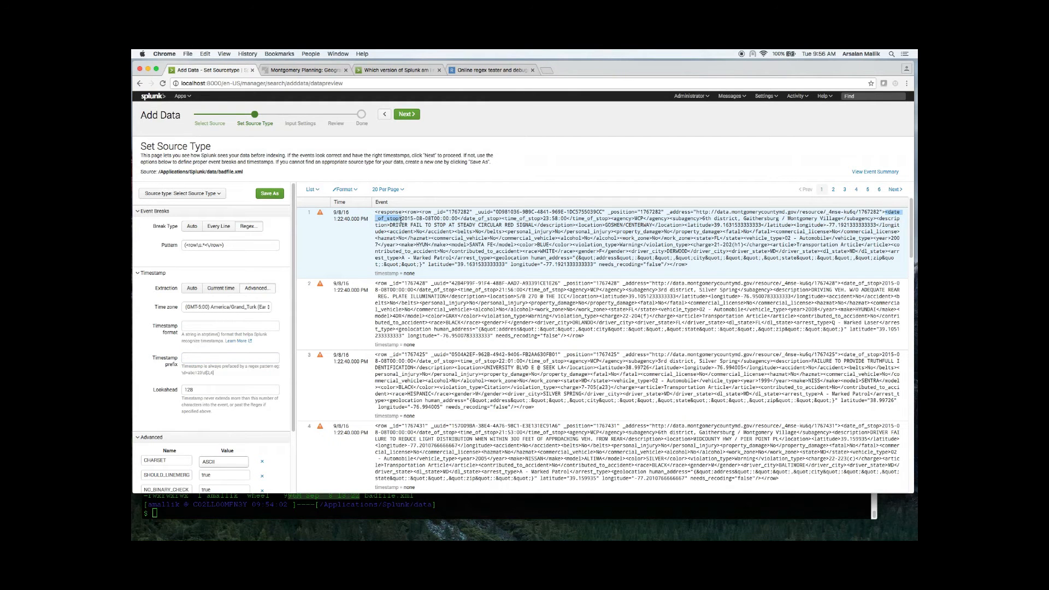
right_click(401, 219)
click(405, 236)
click(202, 357)
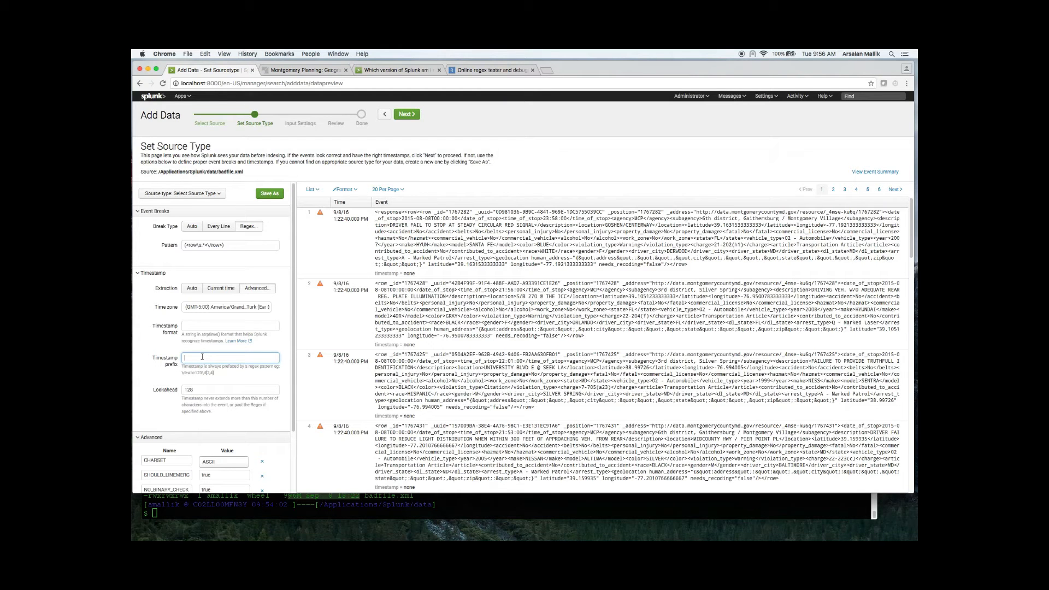
key(super+v)
key(Tab)
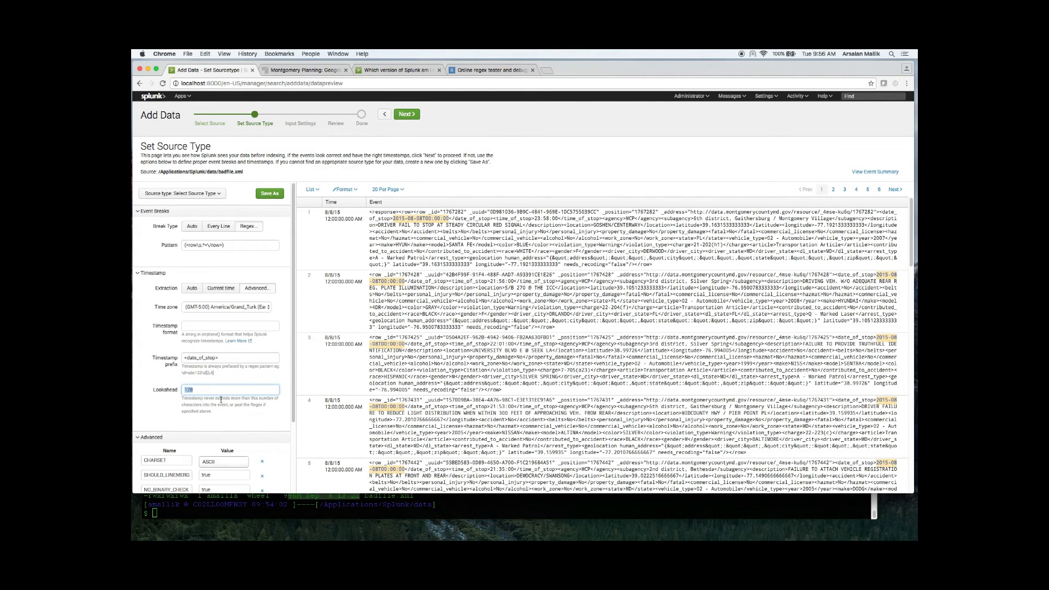
text(0)
Step: Copy the first event's text from T00:00:00 through the closing time_of_stop tag into the timestamp format
click(250, 325)
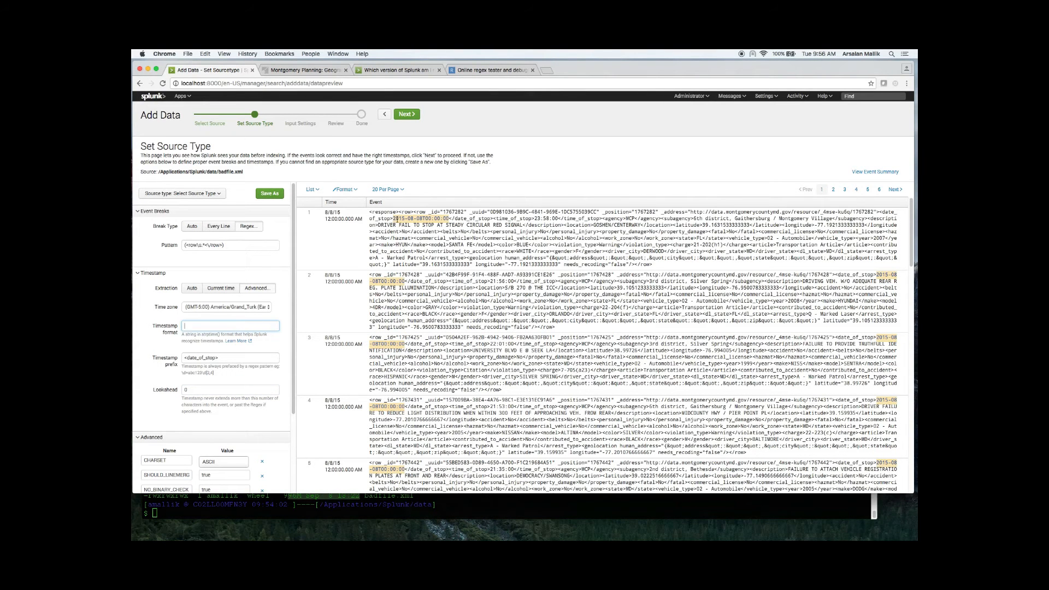
drag(421, 219, 450, 219)
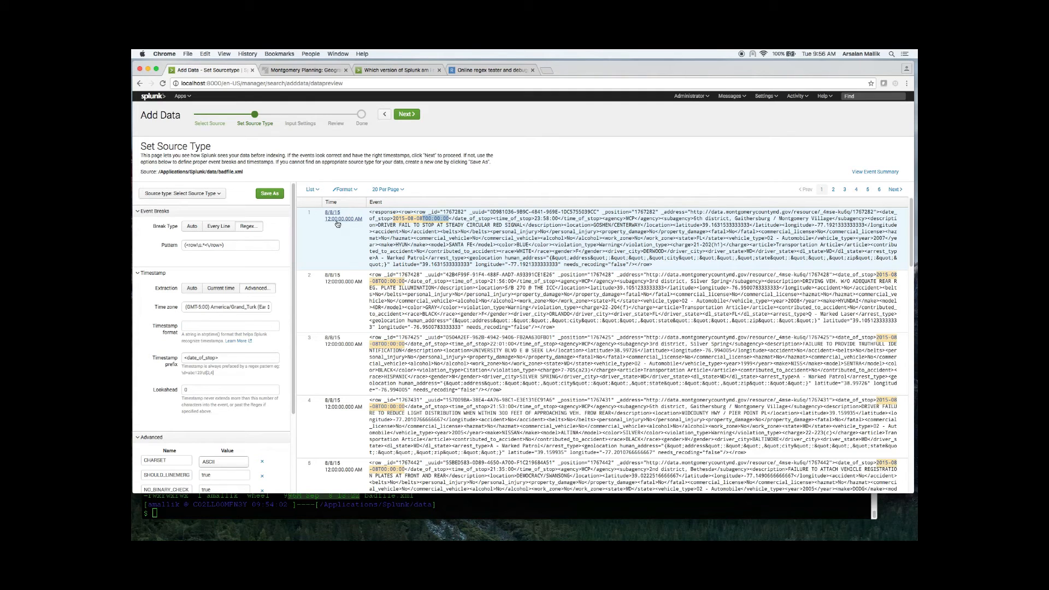
click(448, 224)
drag(423, 219, 584, 219)
right_click(584, 219)
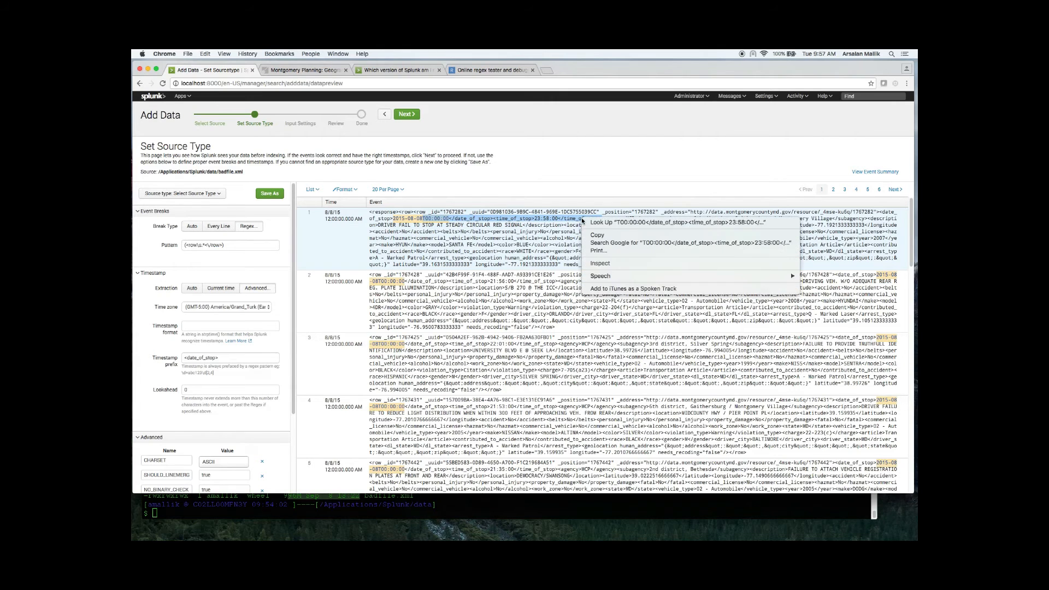
click(597, 235)
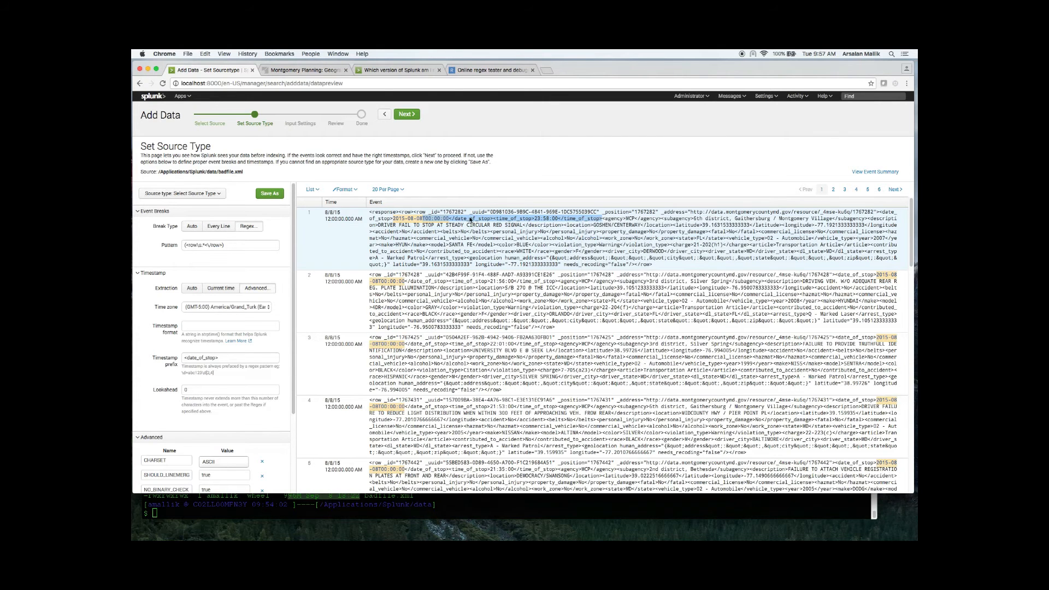
click(200, 326)
key(super+v)
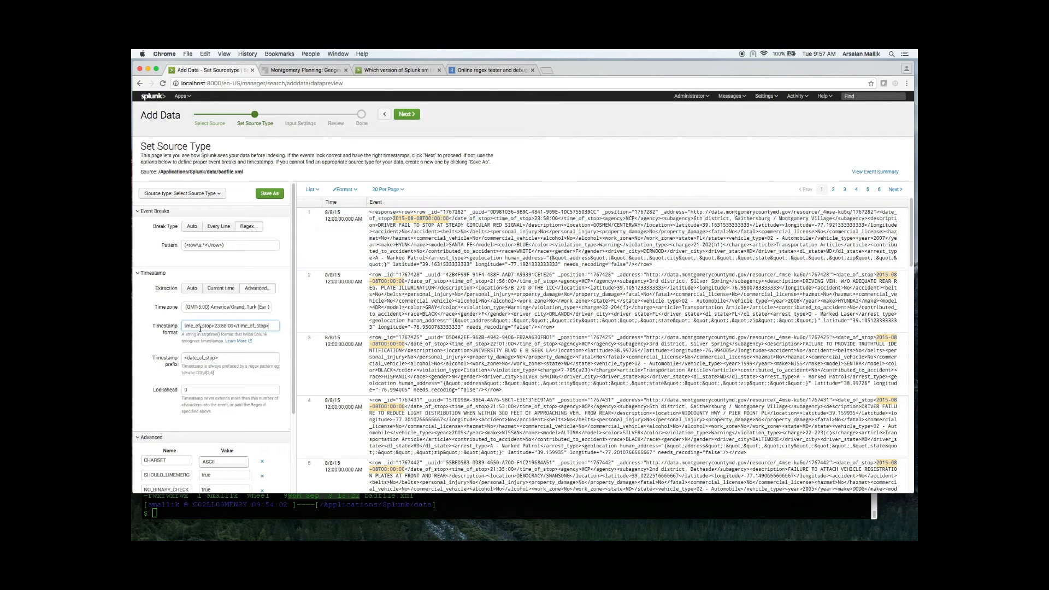
Step: Turn the copied text into a timestamp format using %Y-%m-%d before T00:00:00 for the date and %H:%M for the stop time
key(Left)
key(Left)
key(Left)
key(Left)
key(Left)
key(Left)
key(Left)
key(Left)
key(Left)
key(Left)
key(Left)
key(Left)
key(Left)
key(Left)
key(Left)
key(Left)
key(Left)
key(Left)
key(Left)
key(Left)
text(%Y-%m-%d)
key(Right)
key(Right)
key(Right)
key(Right)
key(Right)
key(Right)
key(Right)
key(Right)
key(Right)
key(Right)
key(Right)
key(Right)
key(Right)
key(Right)
key(Right)
key(Right)
key(Delete)
key(Delete)
key(Delete)
text(%H:%M%)
key(BackSpace)
text(:%S)
key(BackSpace)
key(BackSpace)
key(BackSpace)
key(BackSpace)
key(BackSpace)
key(BackSpace)
key(Tab)
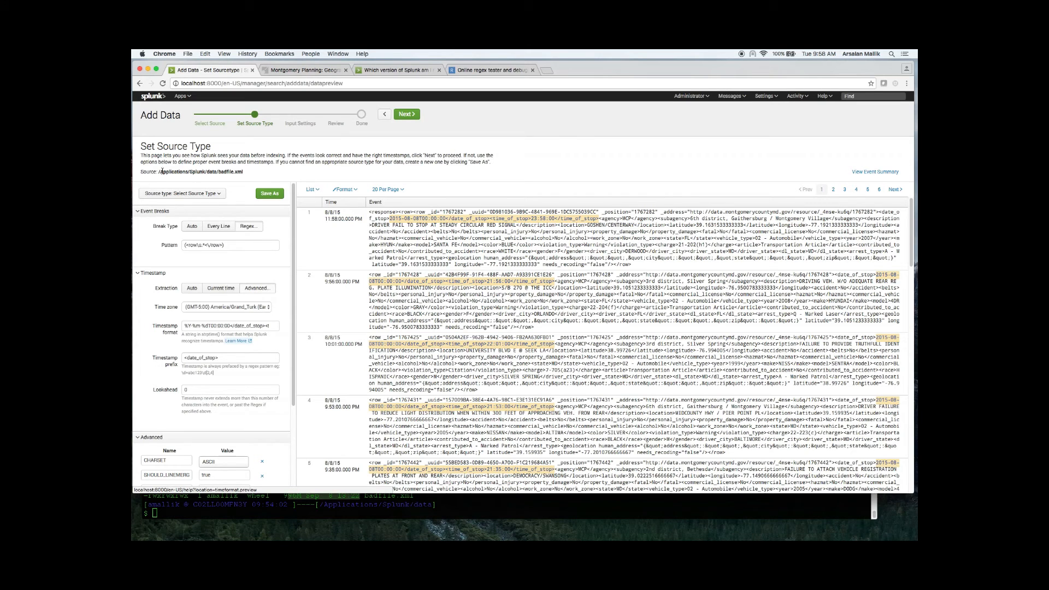
click(215, 195)
mouse_move(210, 241)
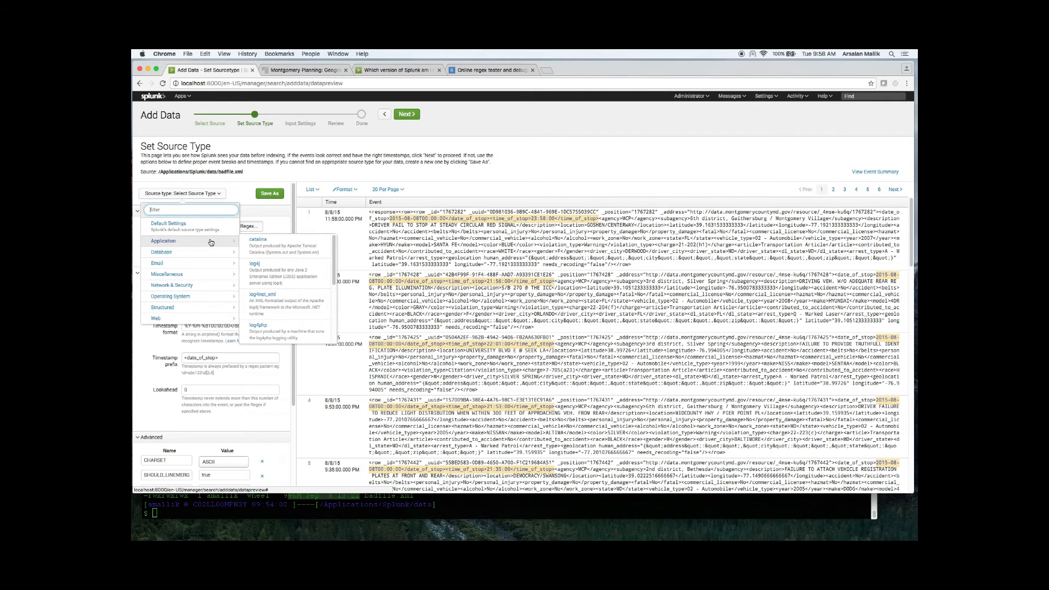
click(391, 141)
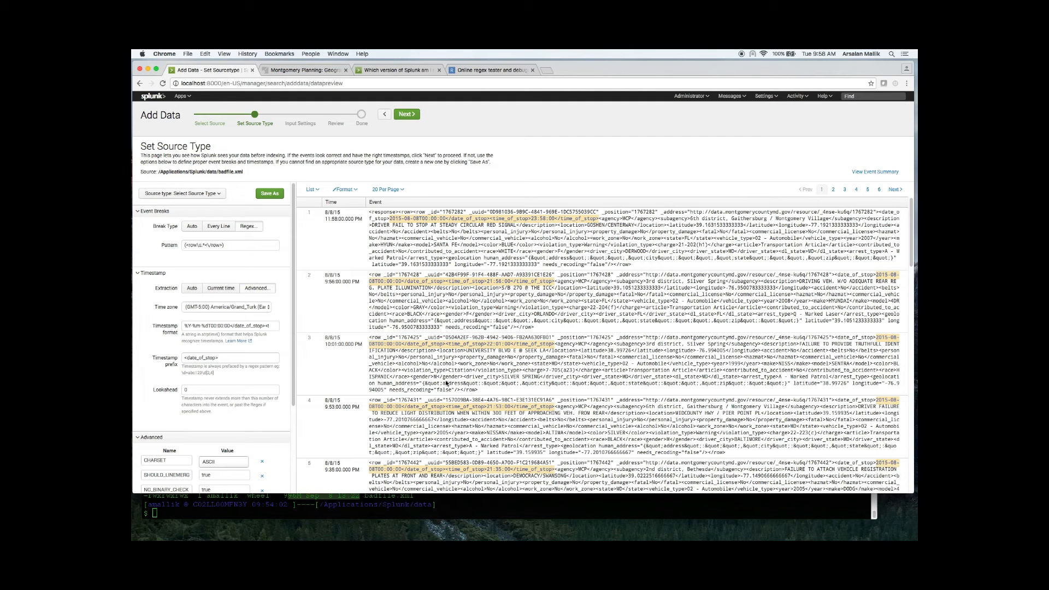
Step: Save the source type with name and description BAD_DATA, category Custom and app Search & Reporting
click(406, 116)
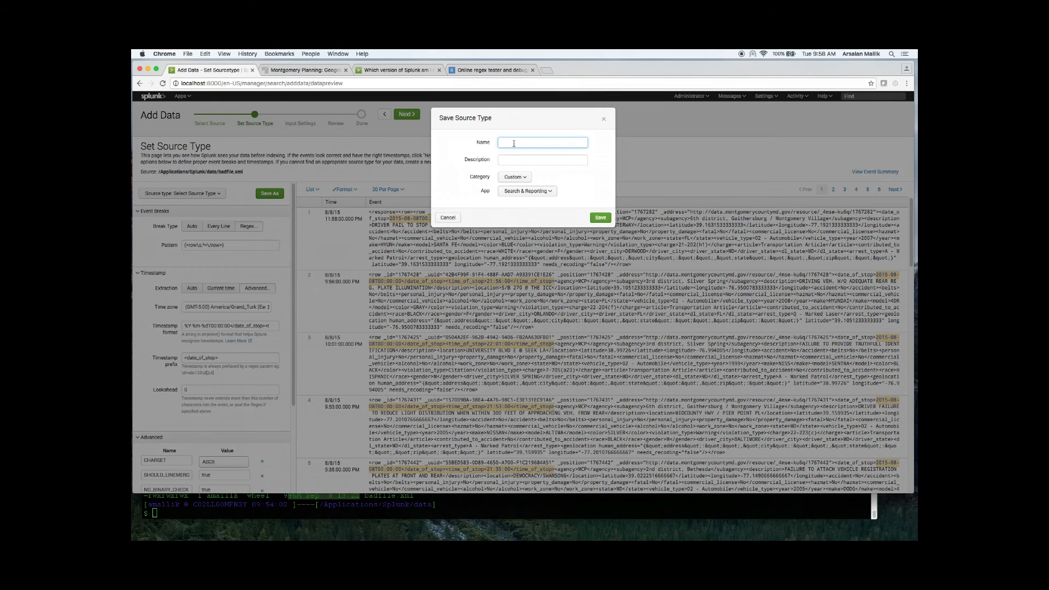
text(BAD_DATA)
key(Tab)
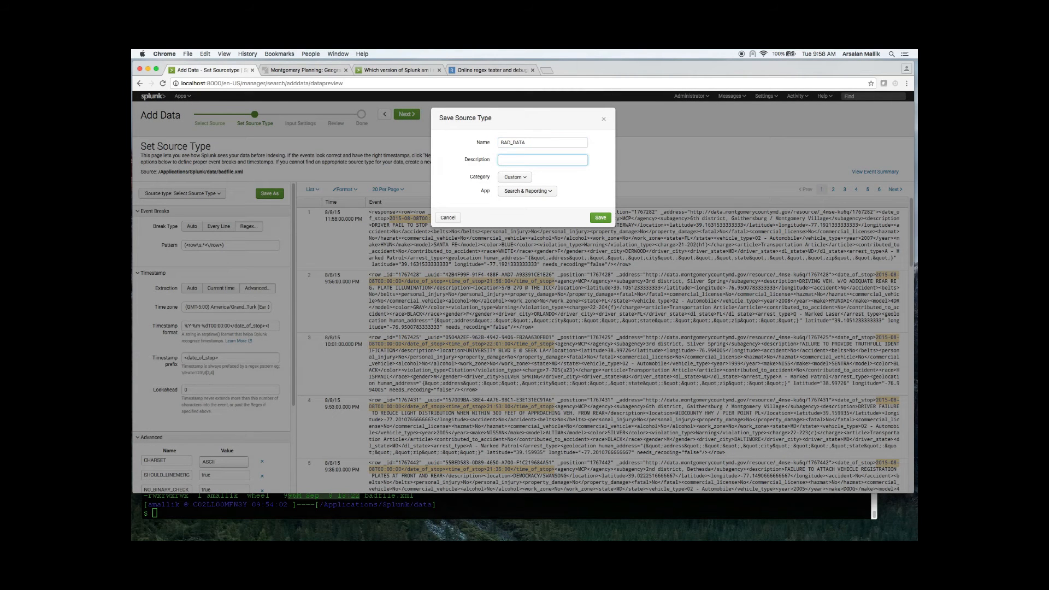
text(BAD_DATA)
click(526, 177)
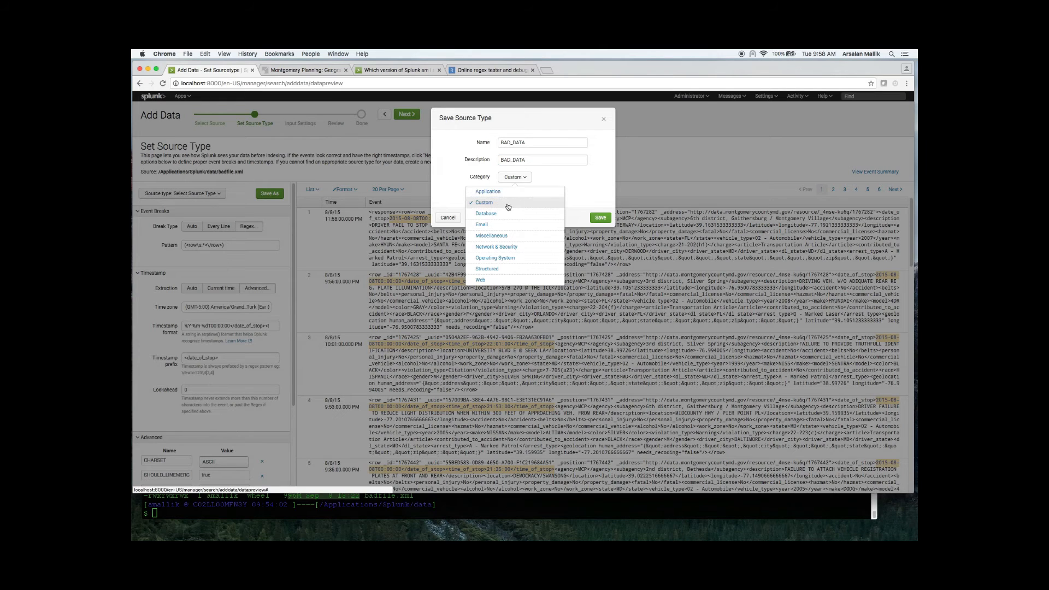
click(592, 187)
click(534, 191)
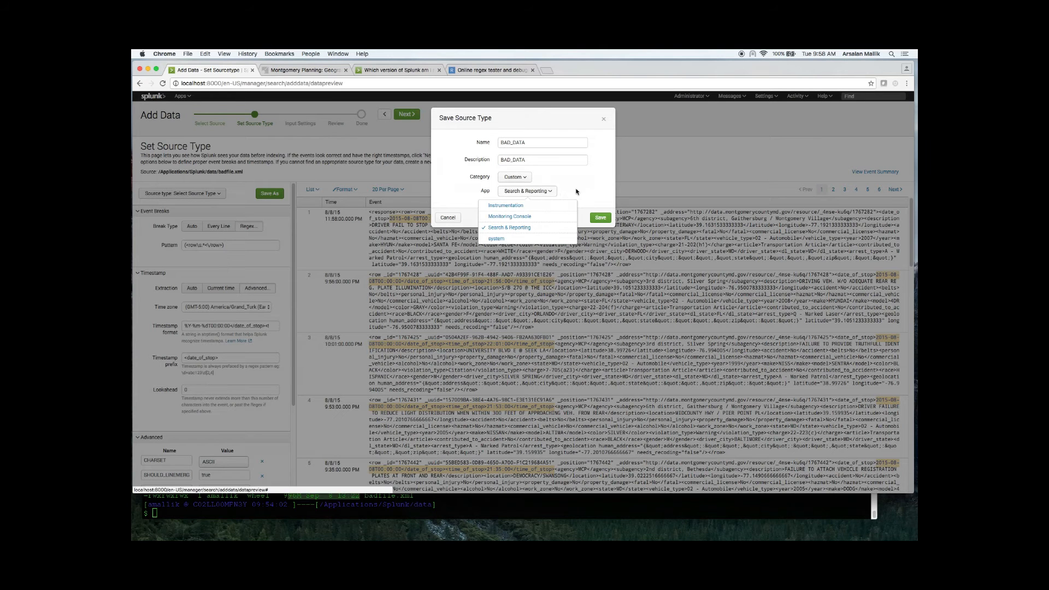
click(579, 193)
click(600, 220)
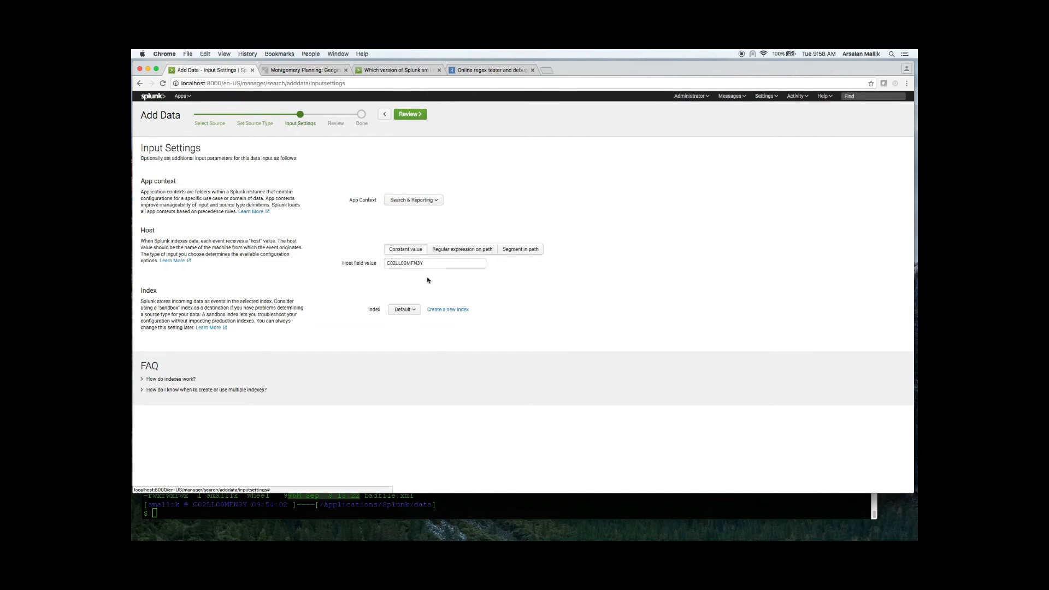
Step: Create a new index named bad_data with a maximum size of 1 GB for the entire index
click(415, 312)
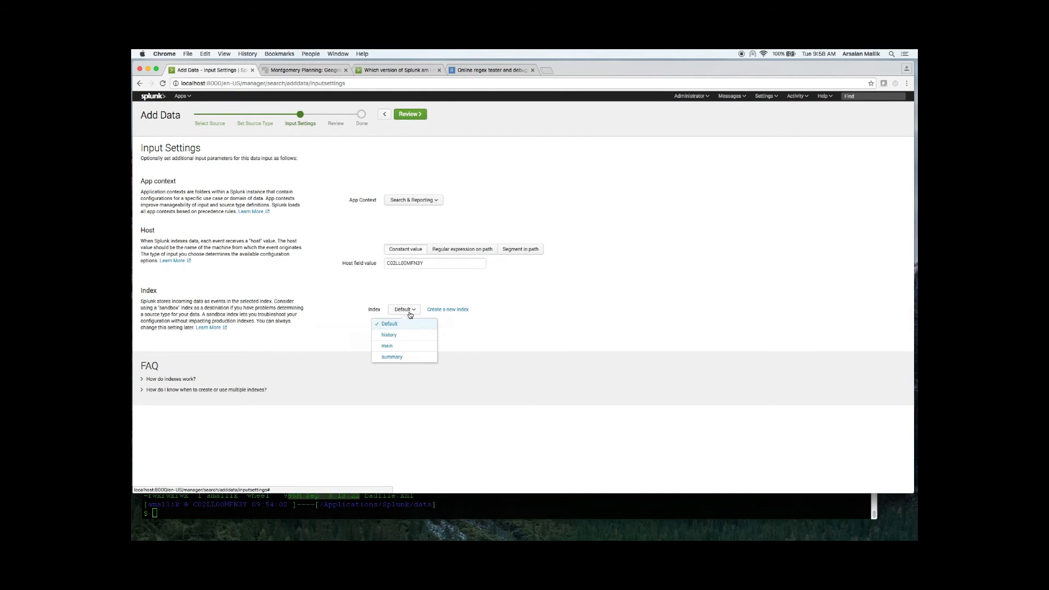
click(484, 325)
click(448, 309)
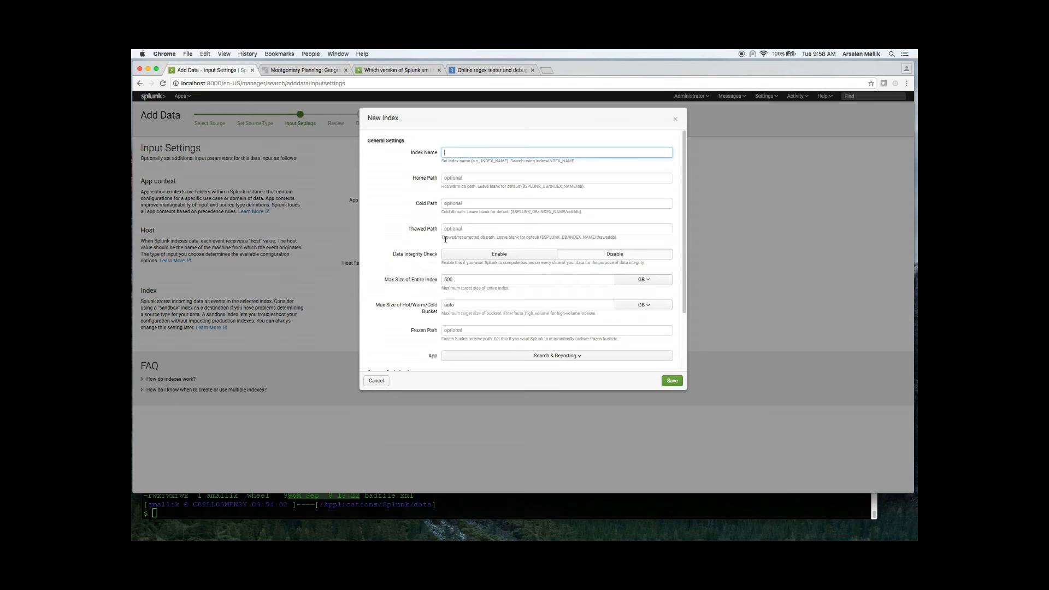
text(BAD_DATA)
scroll(547, 316, down, 3)
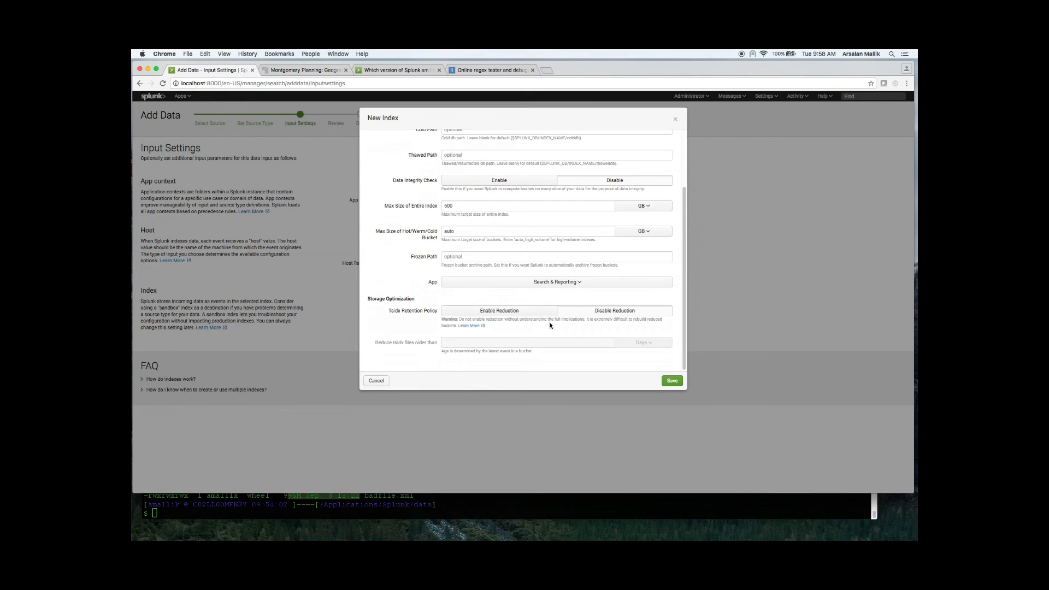
click(672, 381)
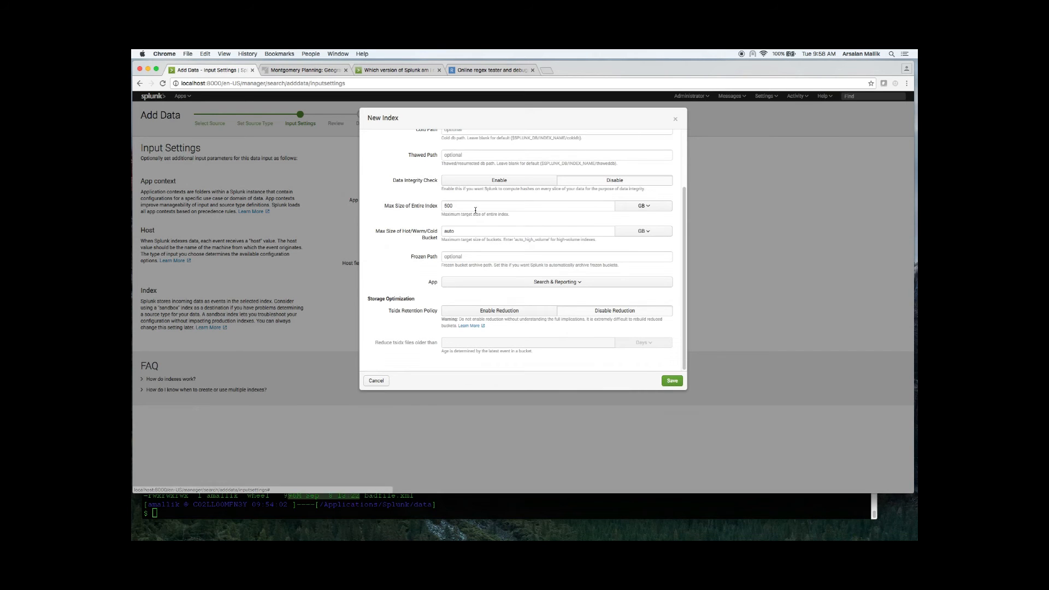
text(1)
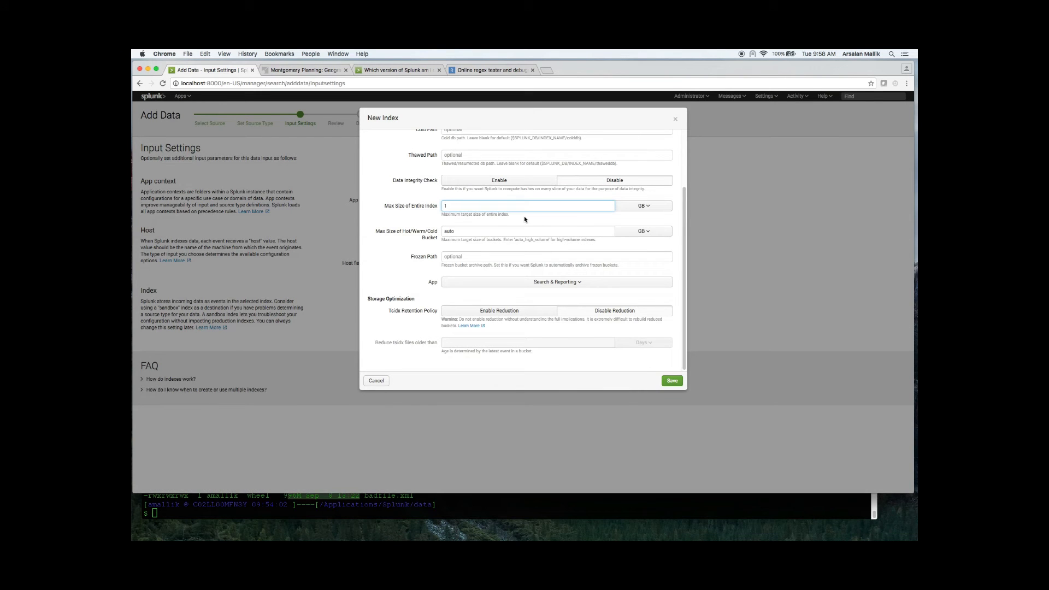
key(Tab)
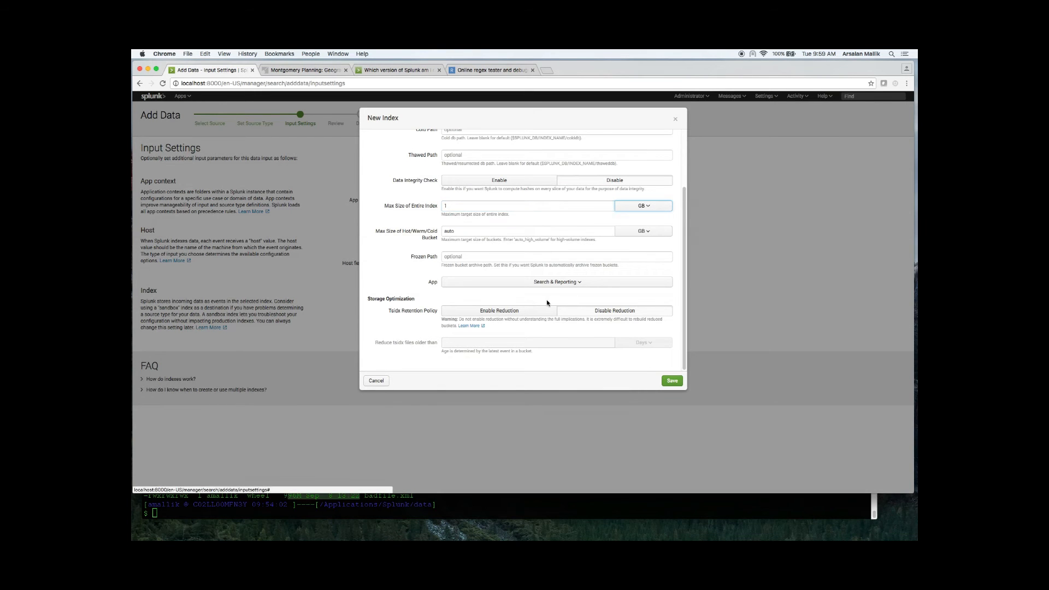
click(668, 383)
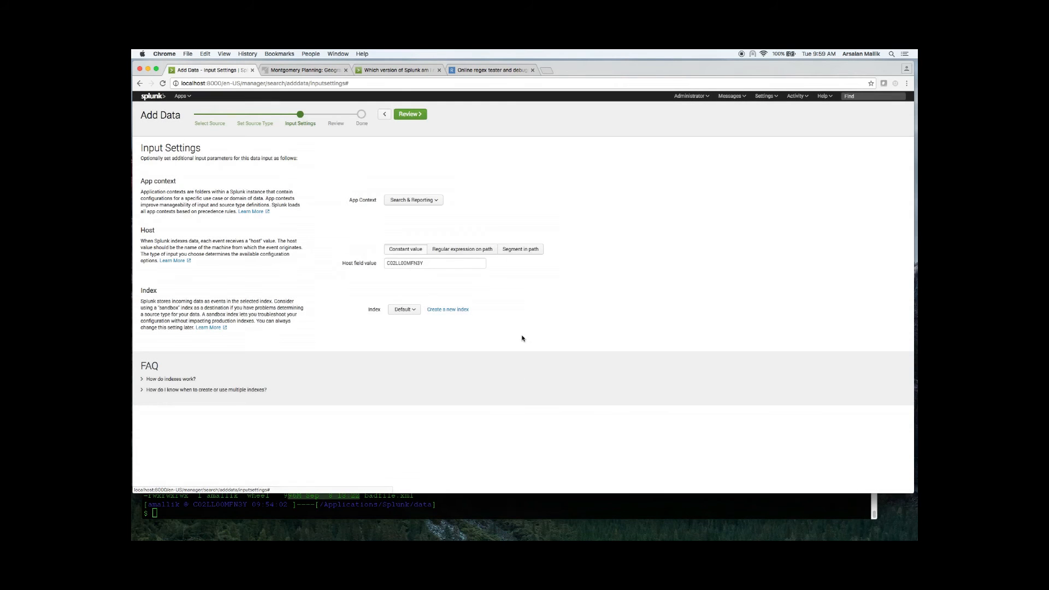
Step: Submit the file input with the host field value BAD_HOST and the bad_data index
drag(429, 264, 290, 264)
text(BAD_HOST)
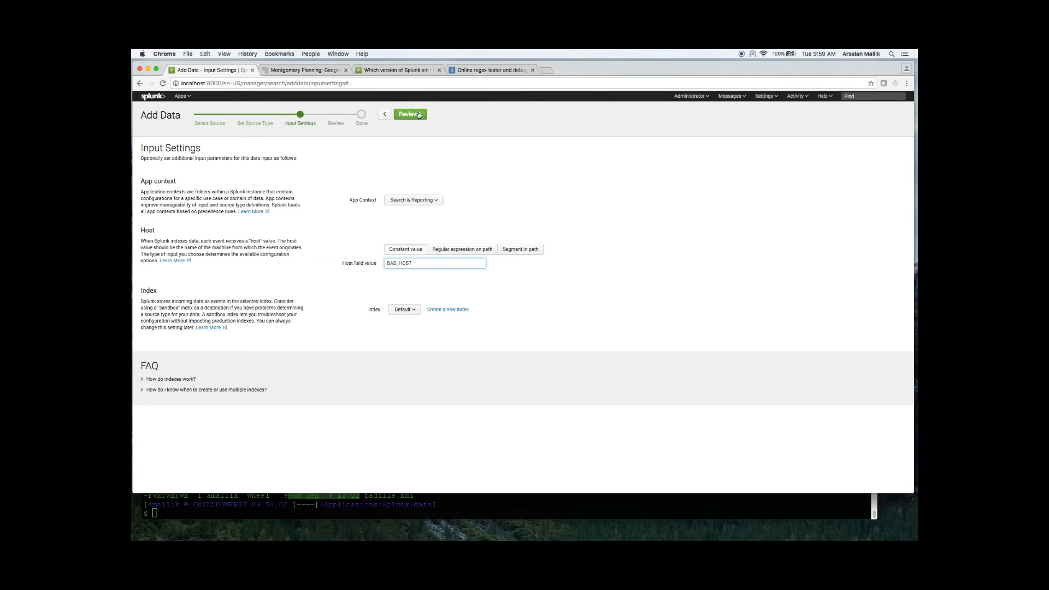
click(404, 310)
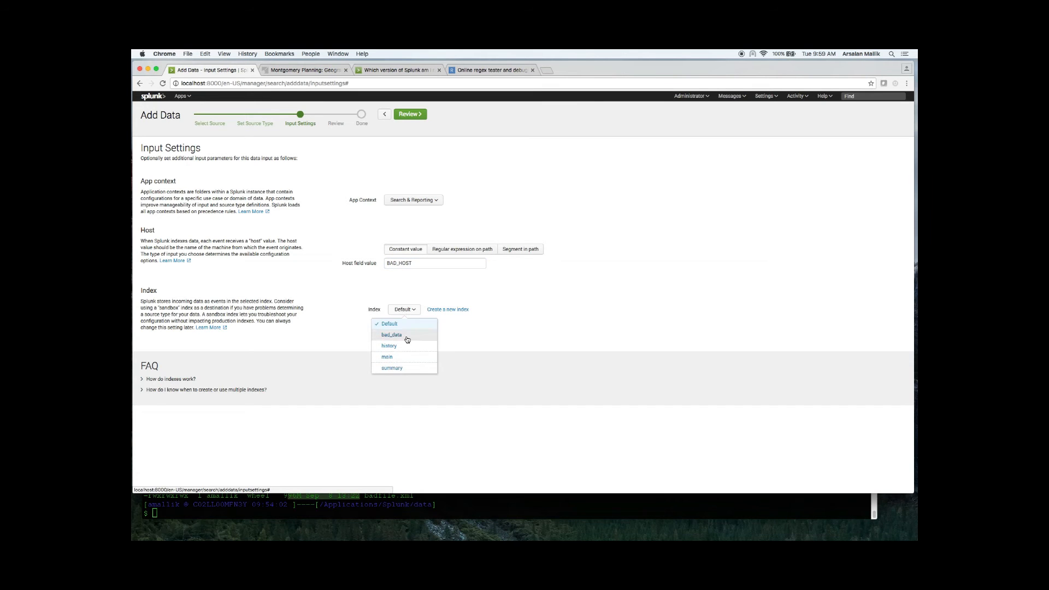
click(407, 335)
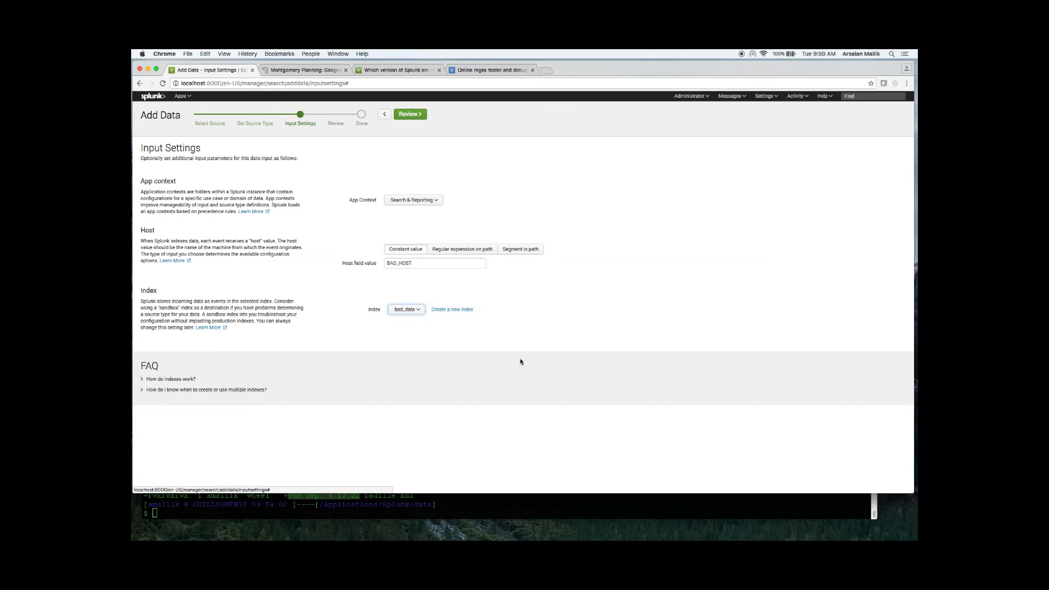
click(411, 114)
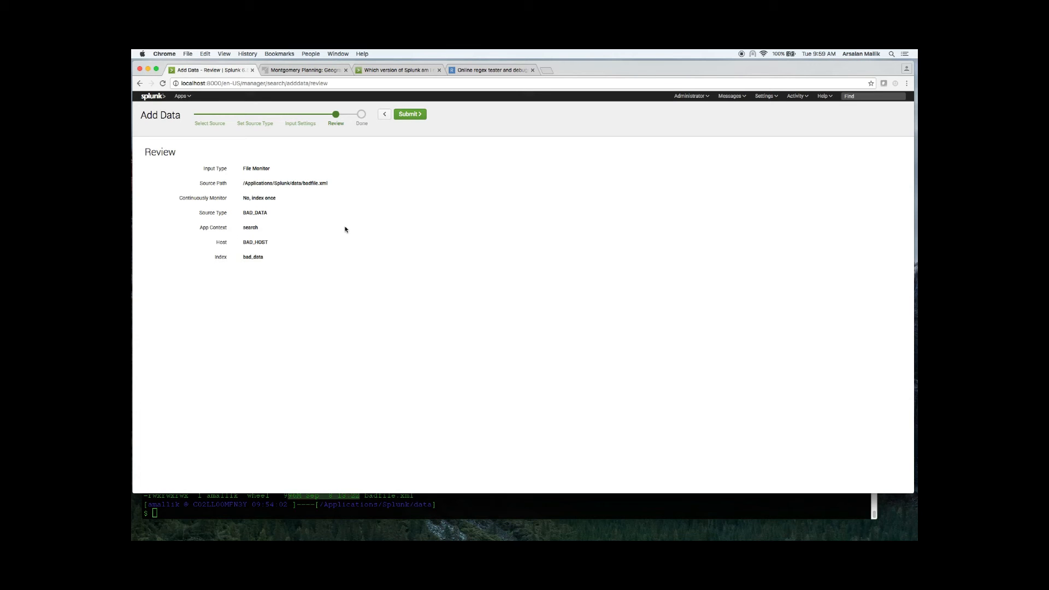
click(422, 121)
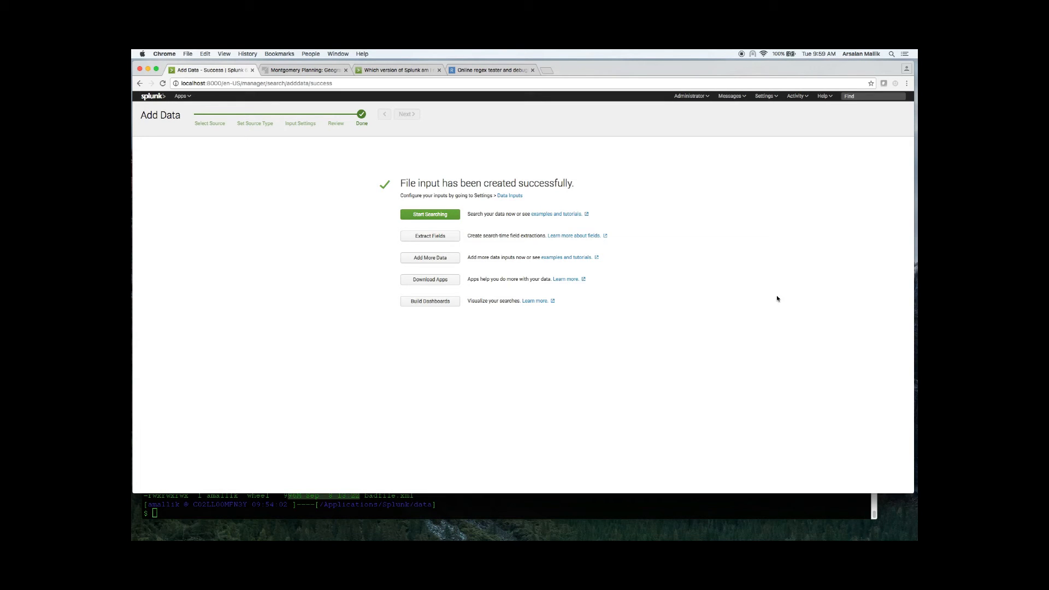
Step: Start field extraction for BAD_DATA with the last event listed on the page as sample and open the manual regular expression editor
click(434, 241)
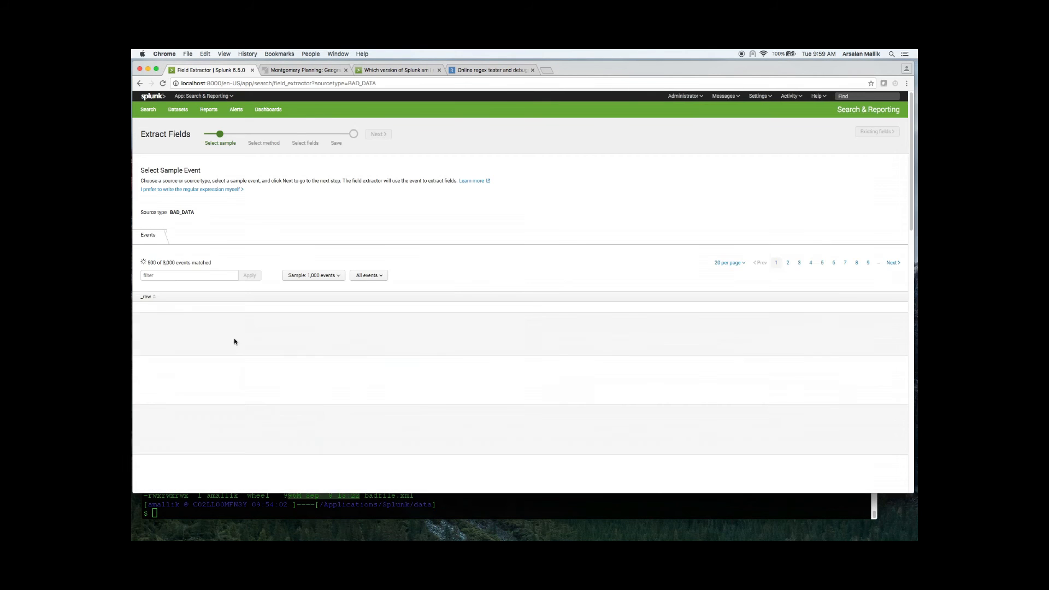
scroll(269, 418, down, 1)
scroll(529, 409, down, 20)
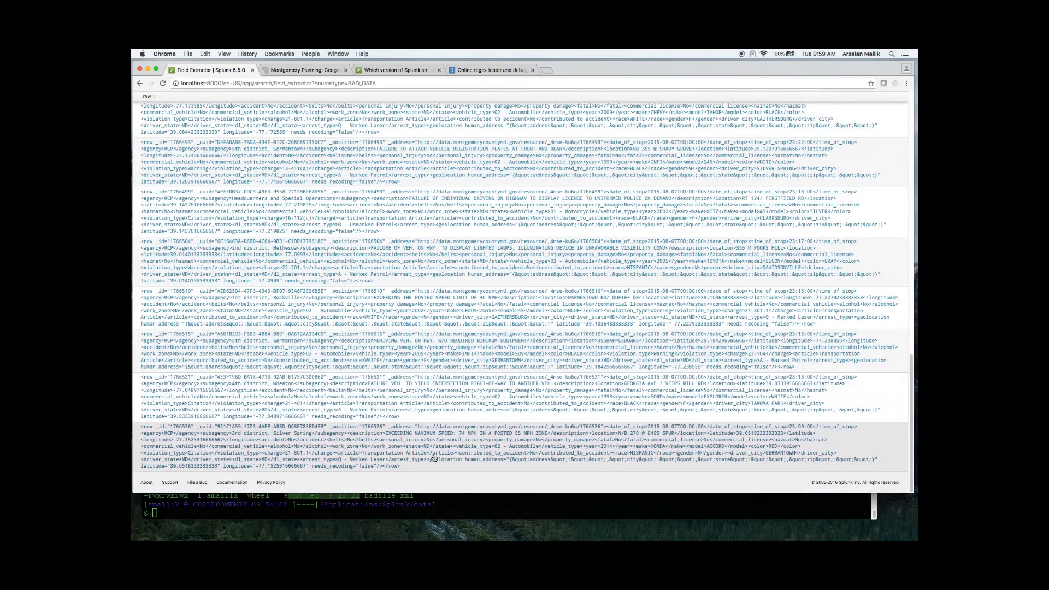
click(432, 451)
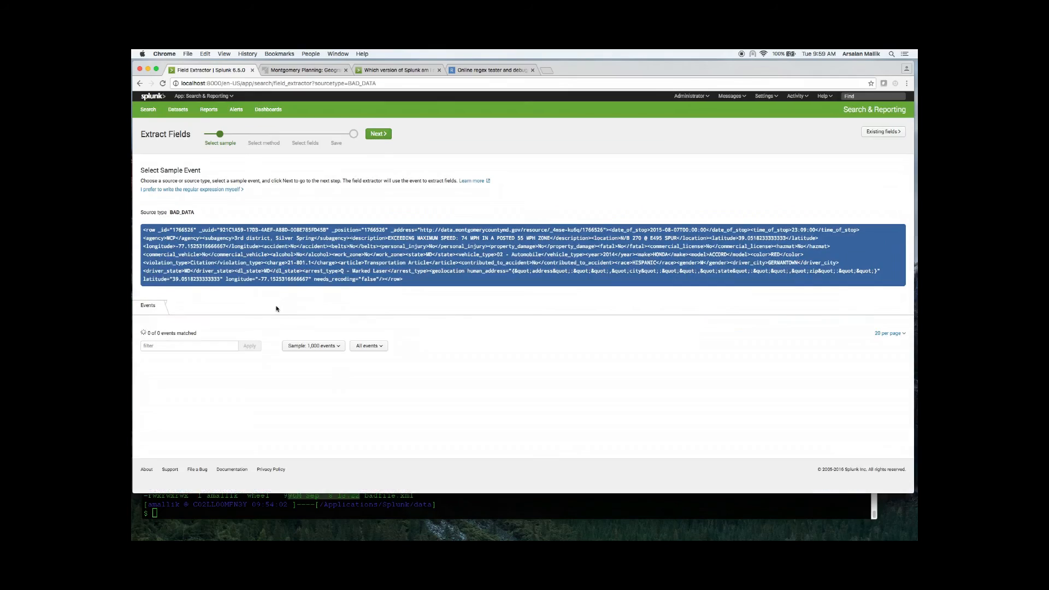
click(380, 135)
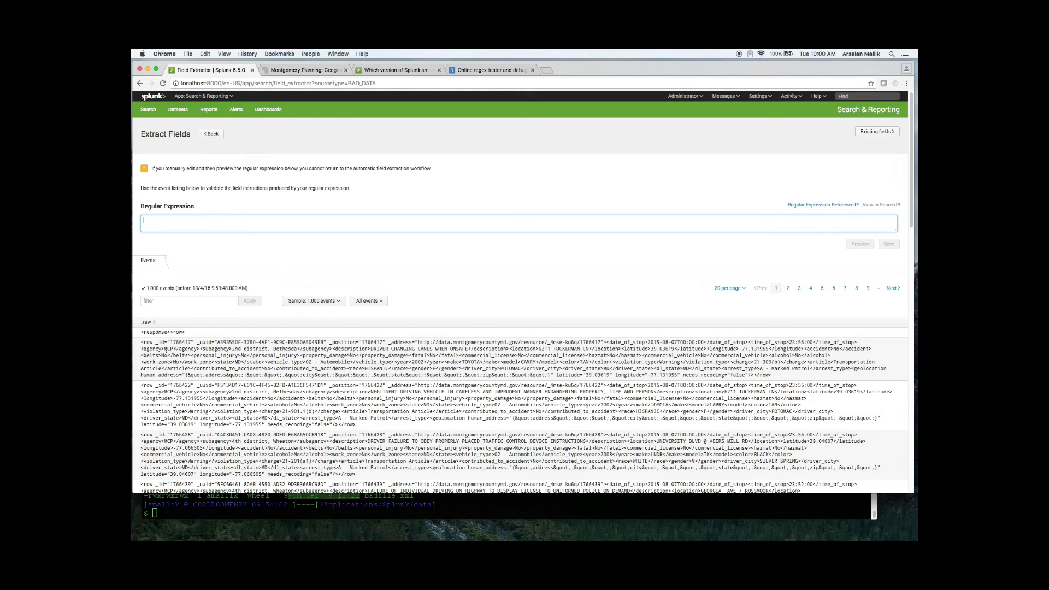
Step: Switch to regex101 and replace the existing regular expression with the literal text <row _id="
key(super+Tab)
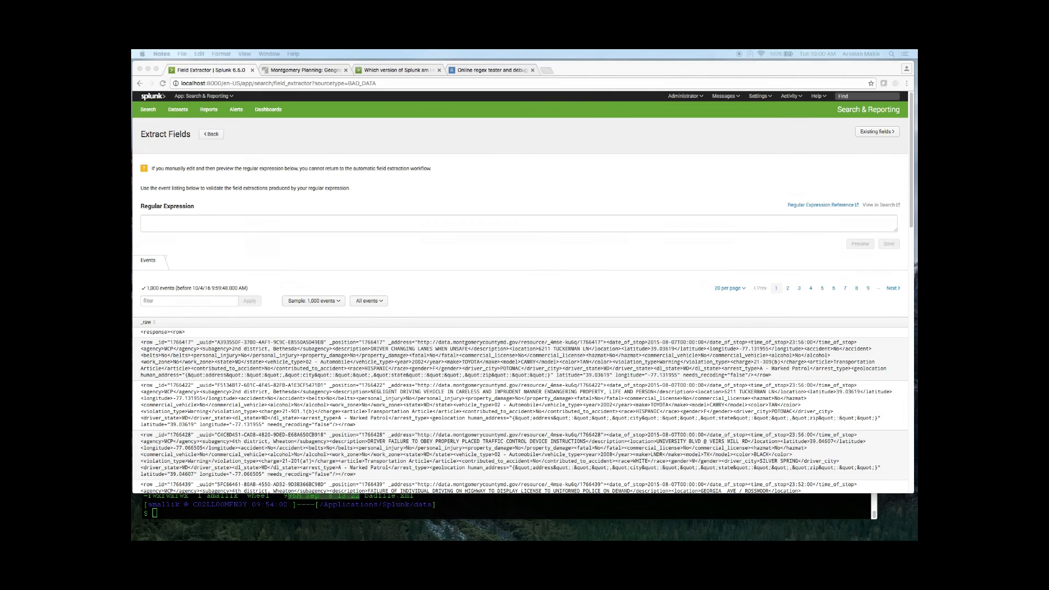
key(super+Tab)
key(super+4)
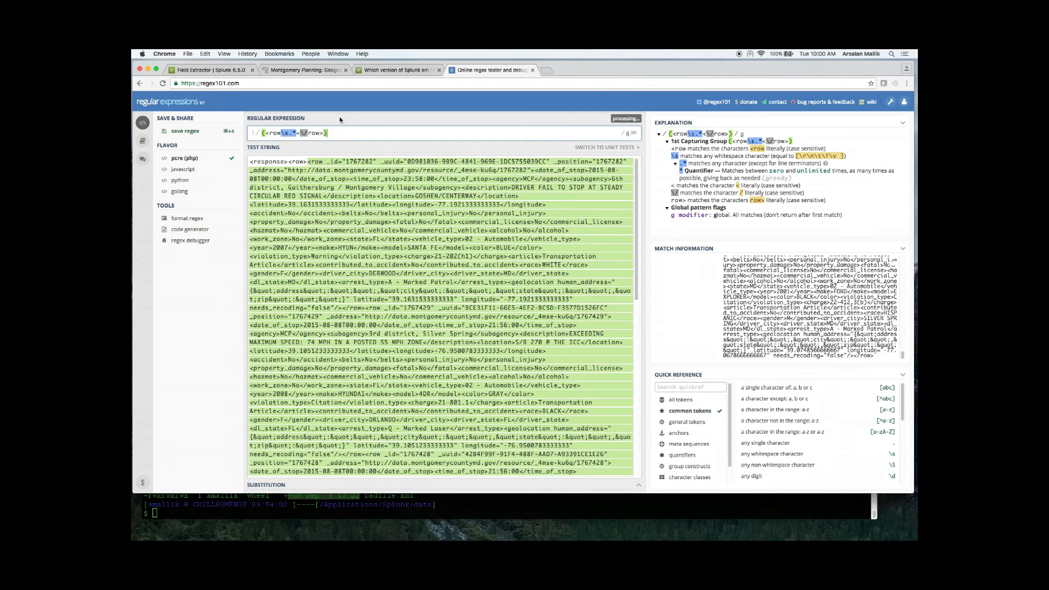
key(super+a)
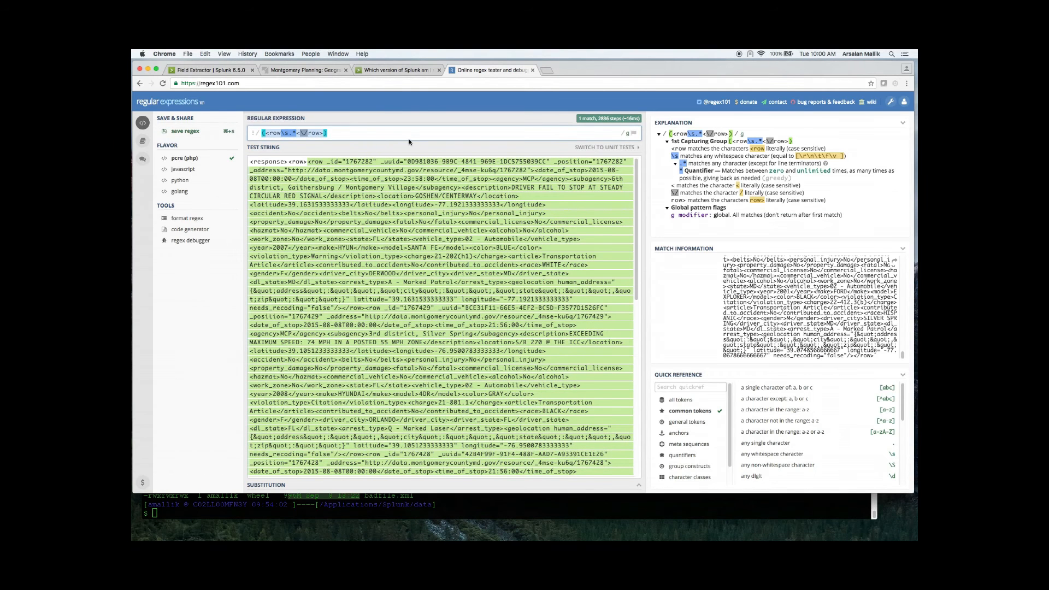
key(BackSpace)
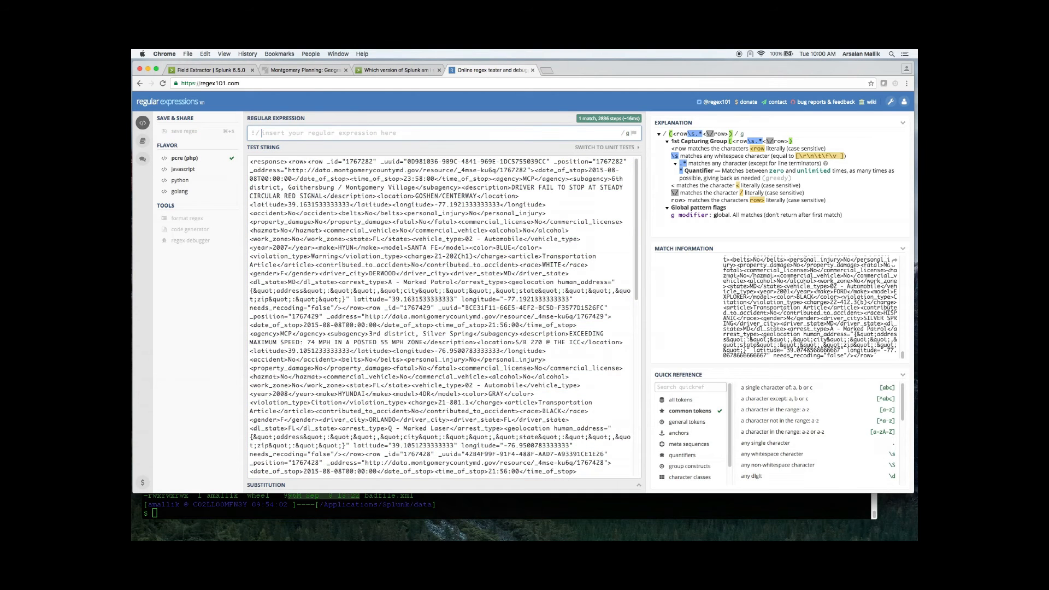
text(<row)
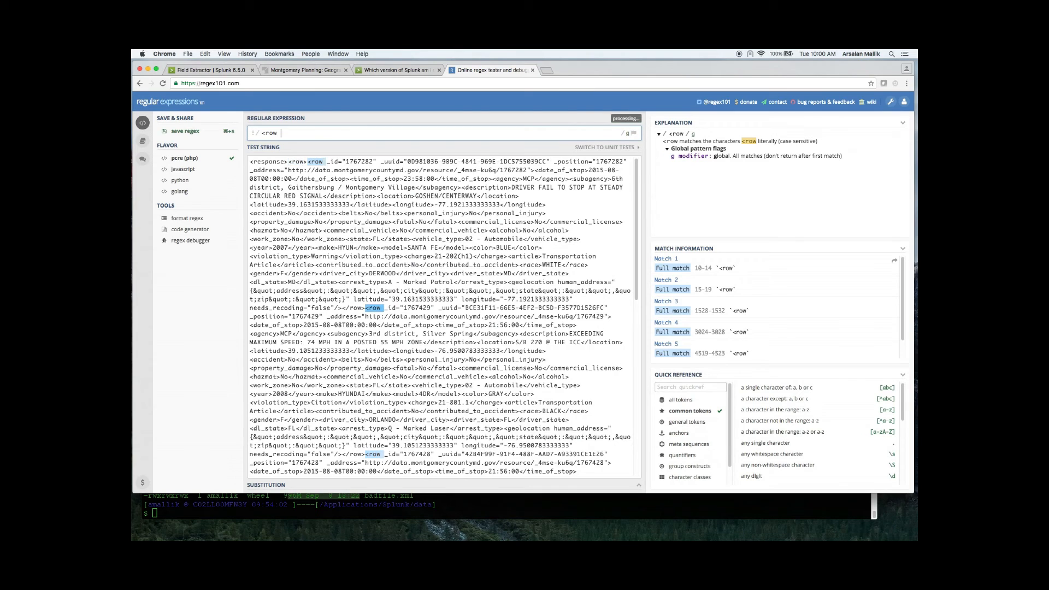
text( _id)
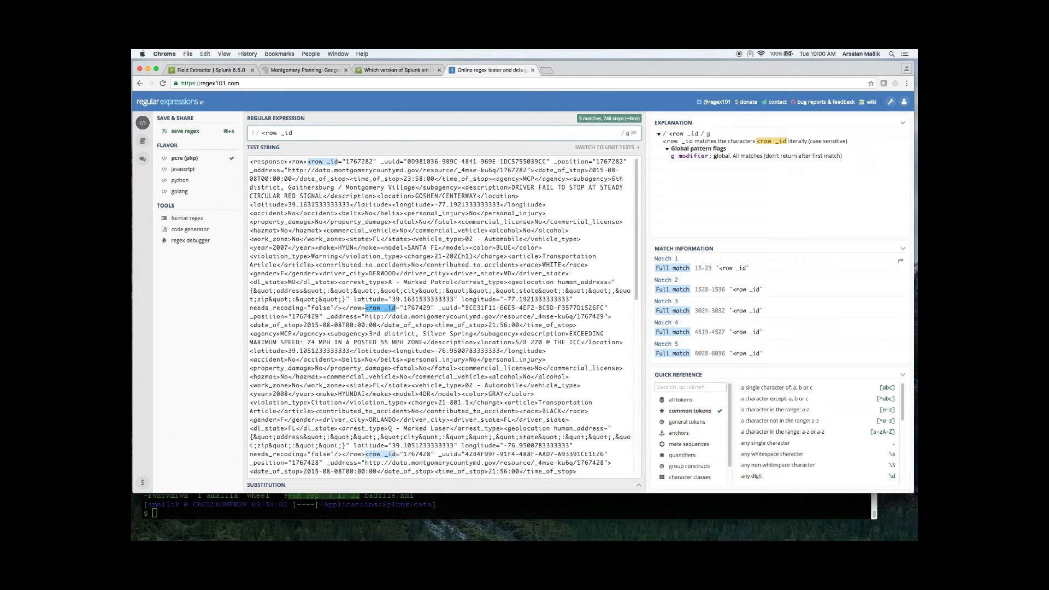
text(=)
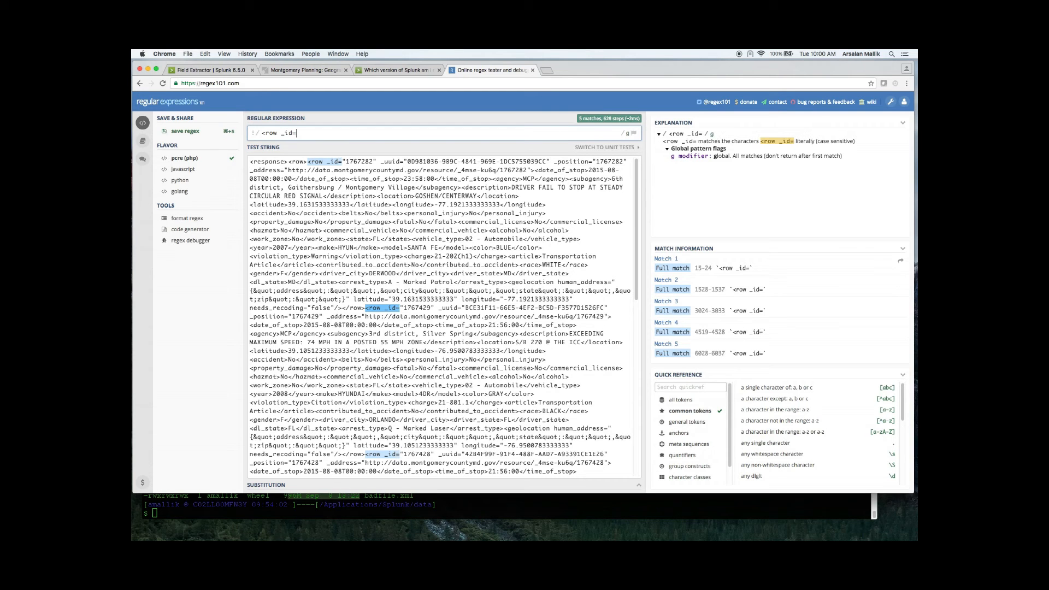
text(")
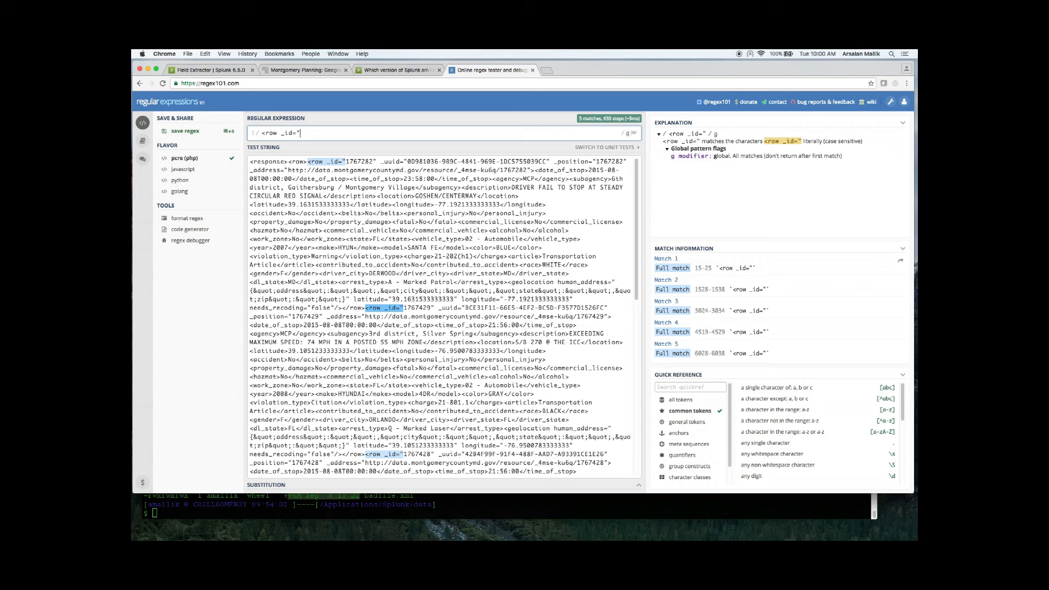
Step: Append the named capture group (?P<ID>\d{7}) to the expression and check the ID matches in the test string
text(())
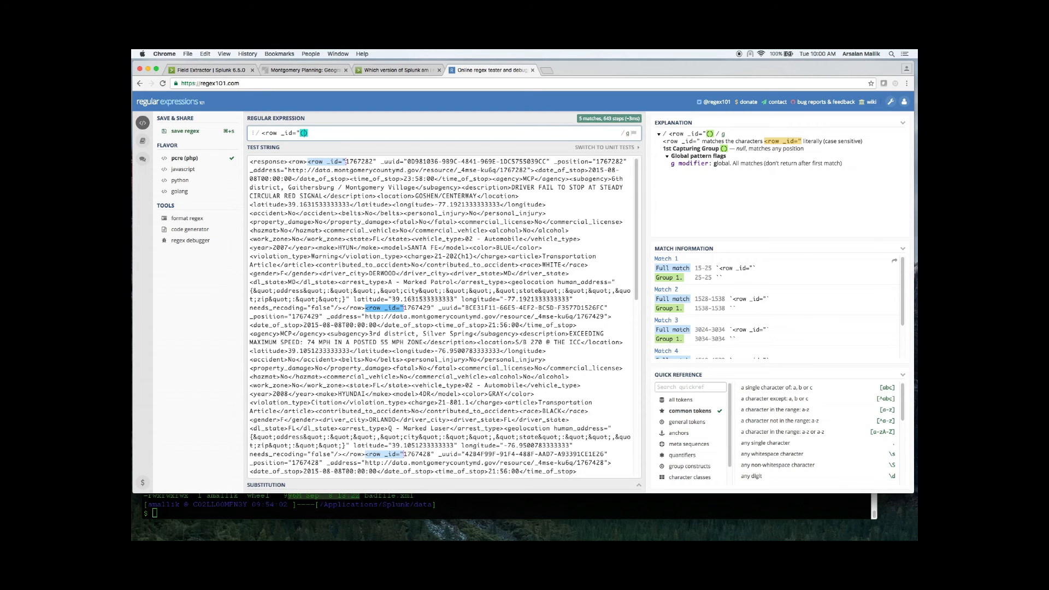
text(>)
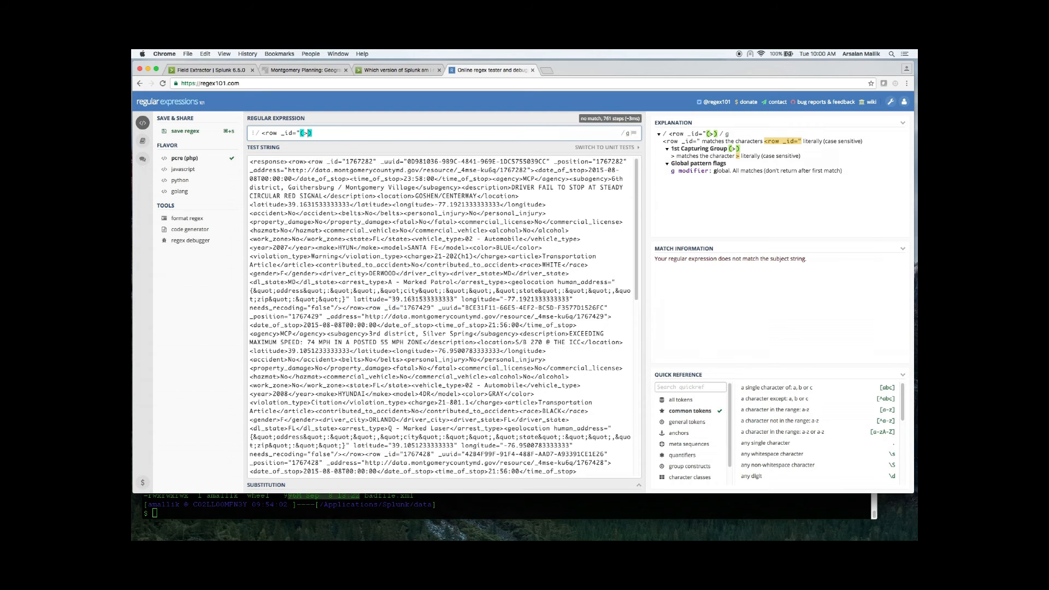
key(BackSpace)
text(?P)
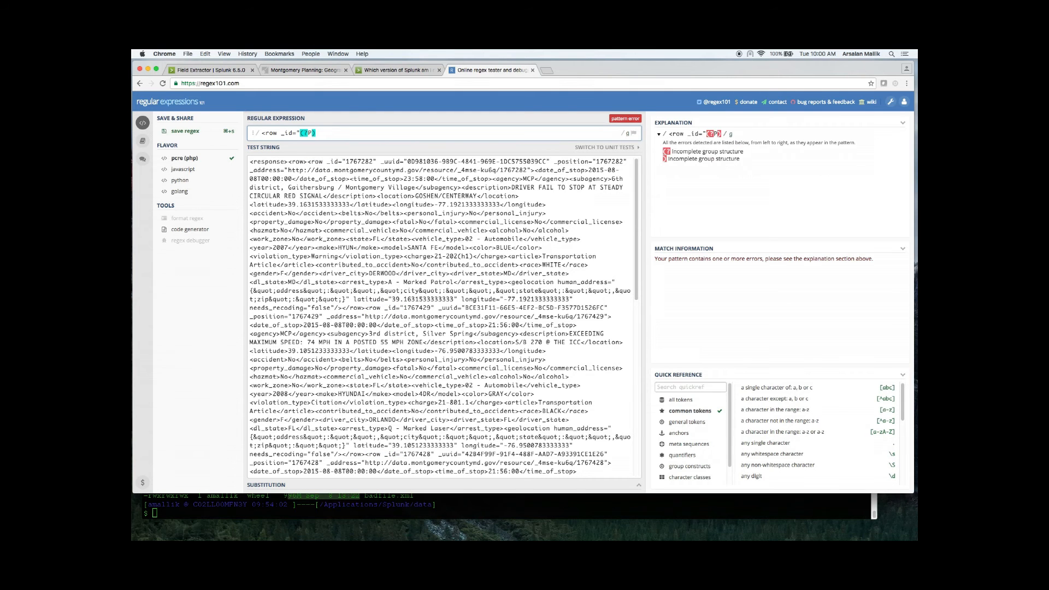
text(<>)
text(ID>)
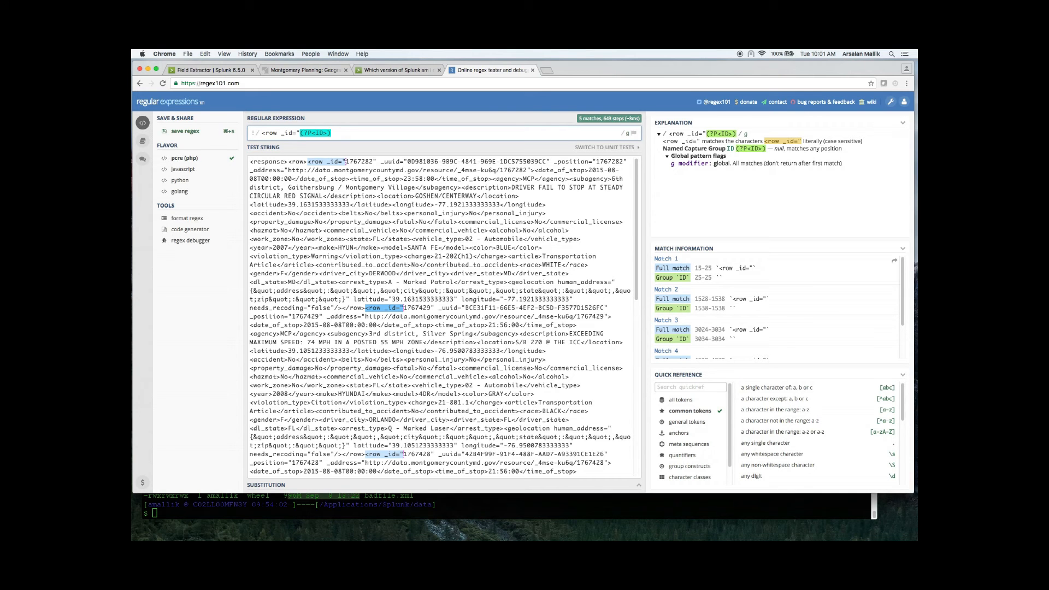
text(\d)
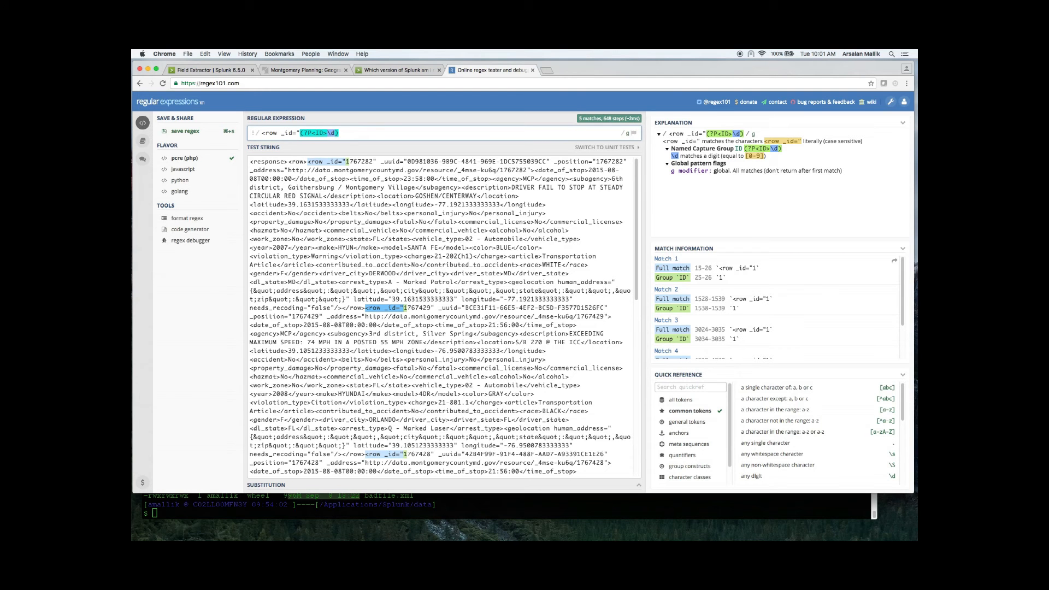
text({)
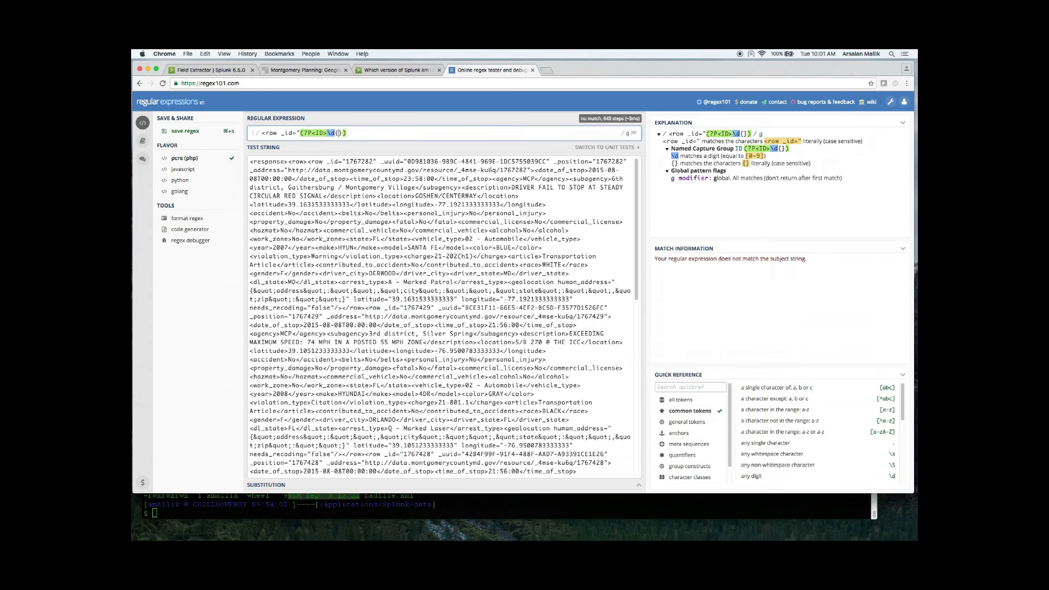
text(7)
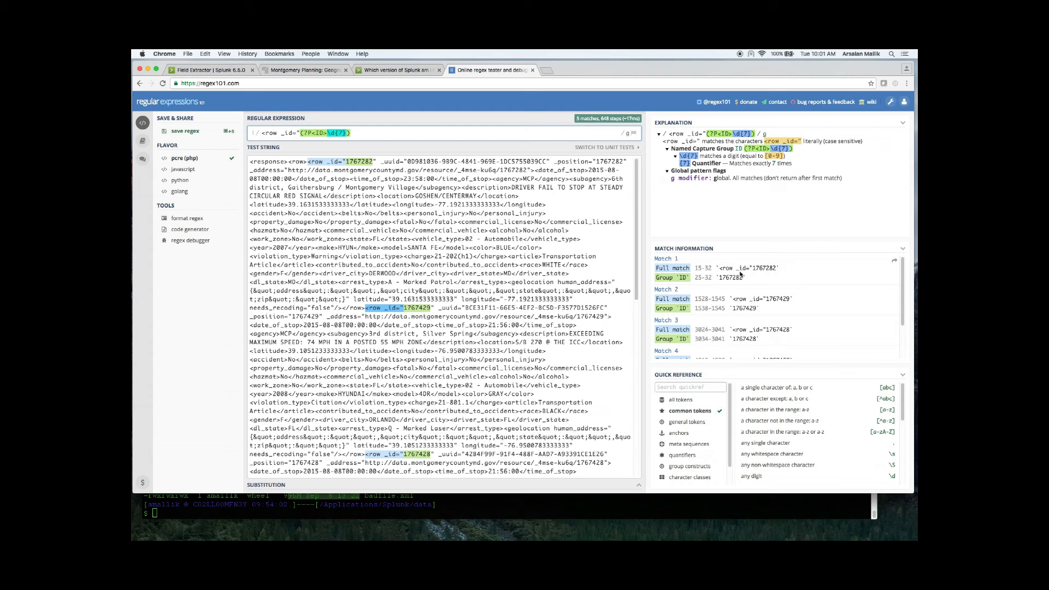
scroll(760, 300, down, 2)
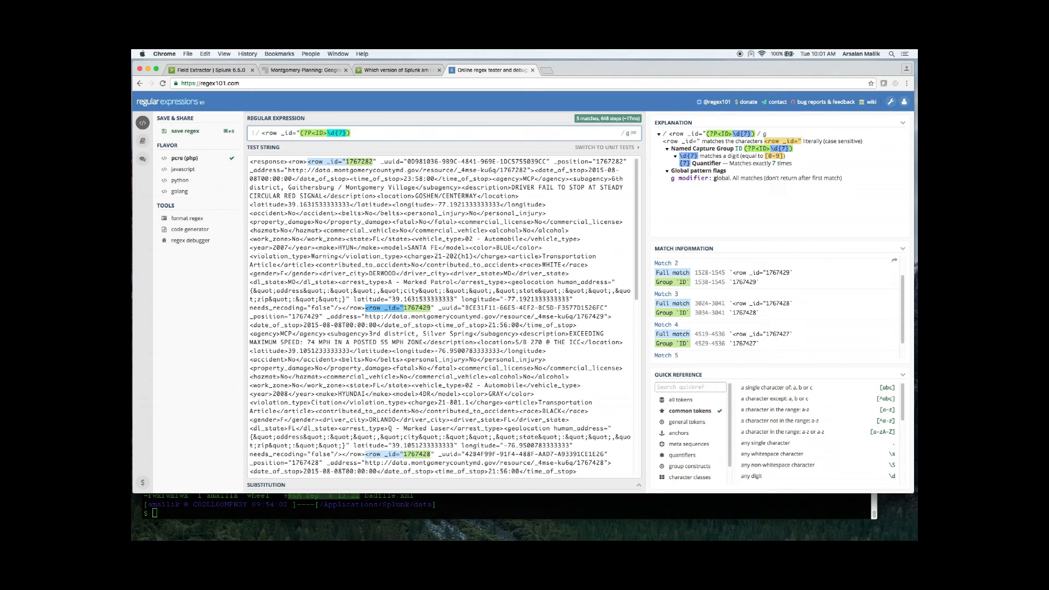
Step: Switch to Splunk's field extractor, enter the expression <row _id="(?<ID>\d{7})" and preview its matches in the events
click(214, 70)
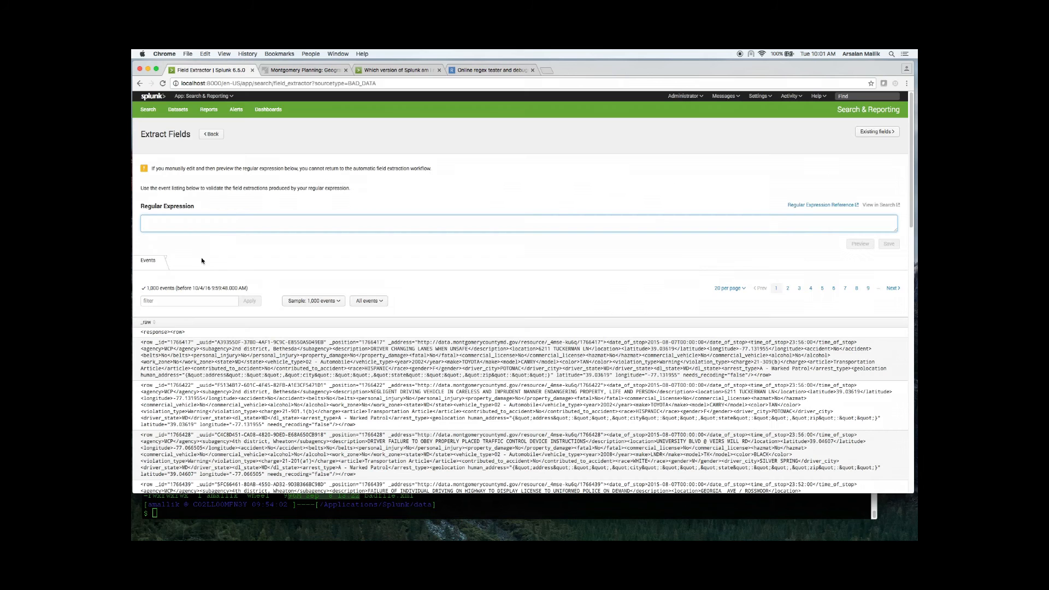
text(<row _id="(?<ID>\d{7})")
click(861, 245)
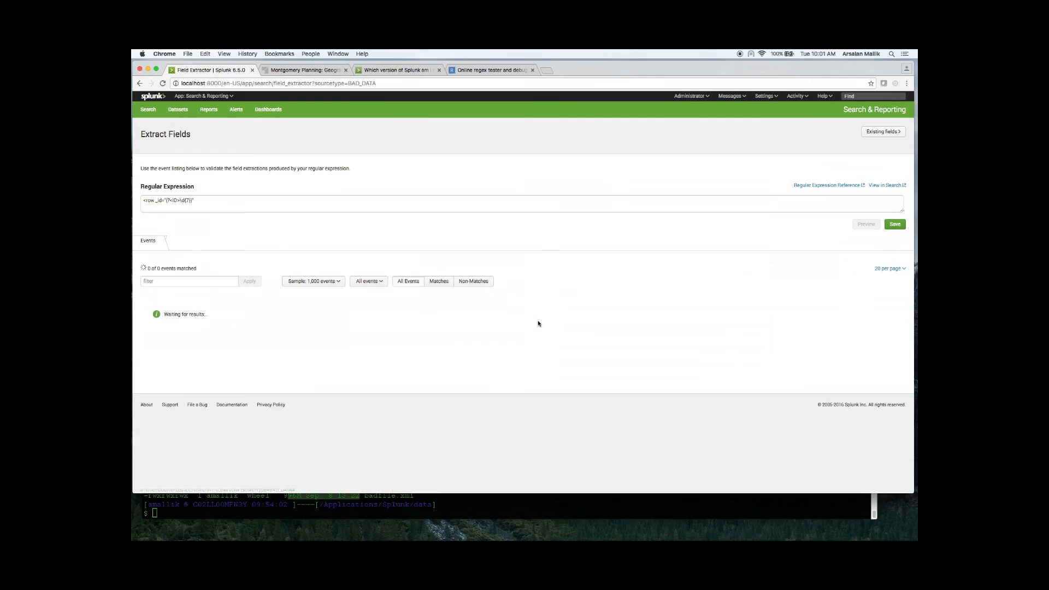
scroll(210, 342, down, 20)
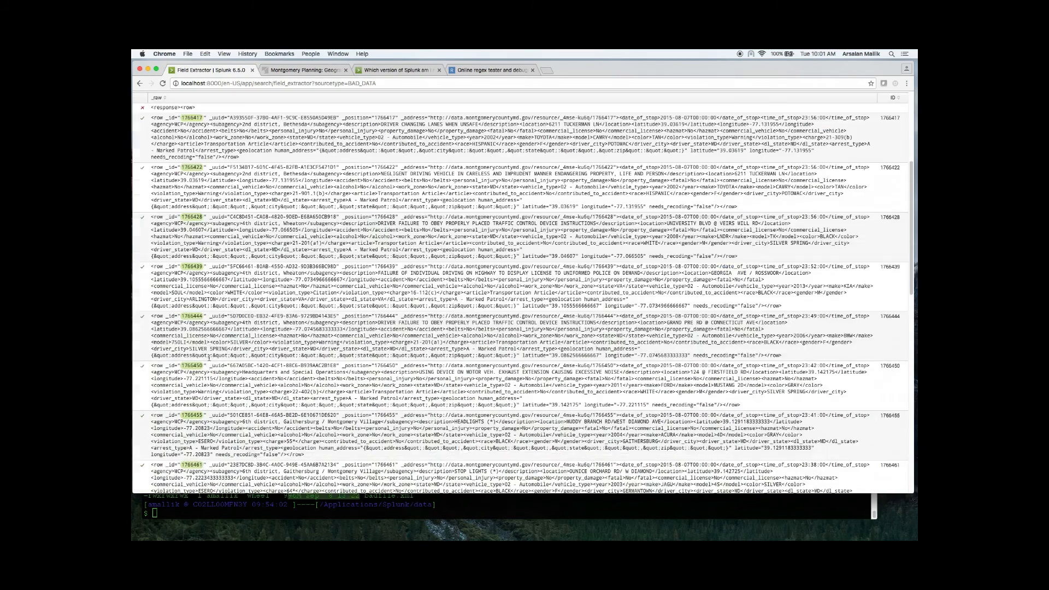
scroll(212, 365, up, 20)
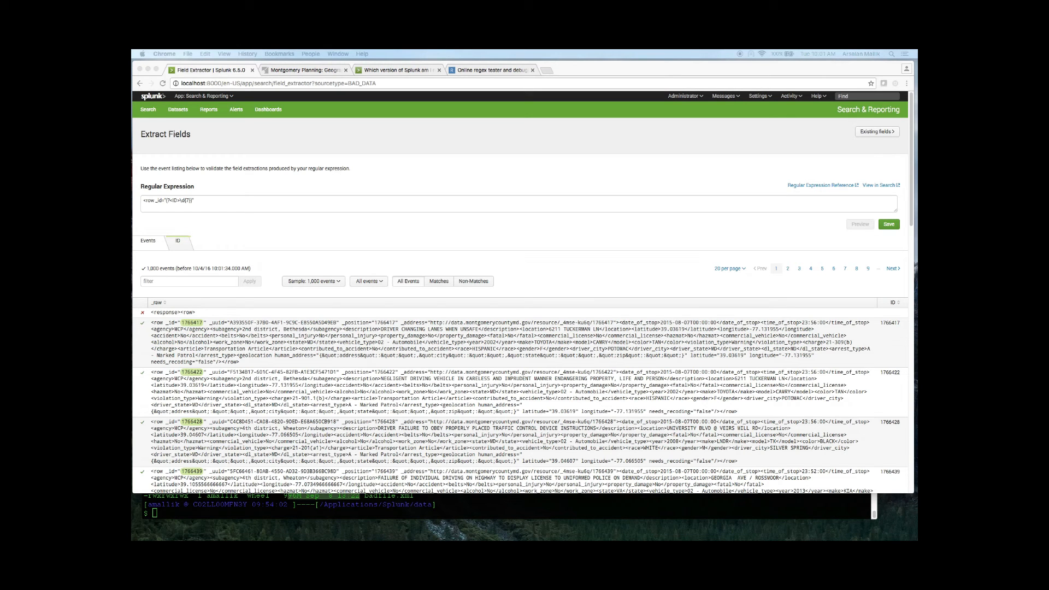
Step: Extend the expression with \s_uuid=" and a named UUID group matching .*?, preview it, and view the ID and UUID values
click(210, 201)
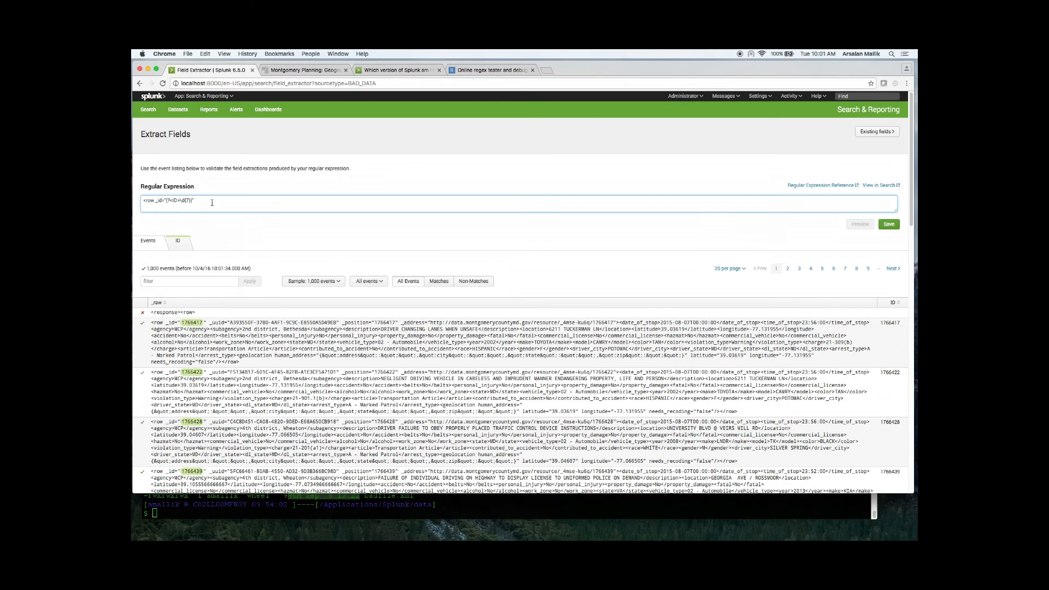
text(_uuid="(?<UUID>(.*?))")
text(\s)
click(860, 224)
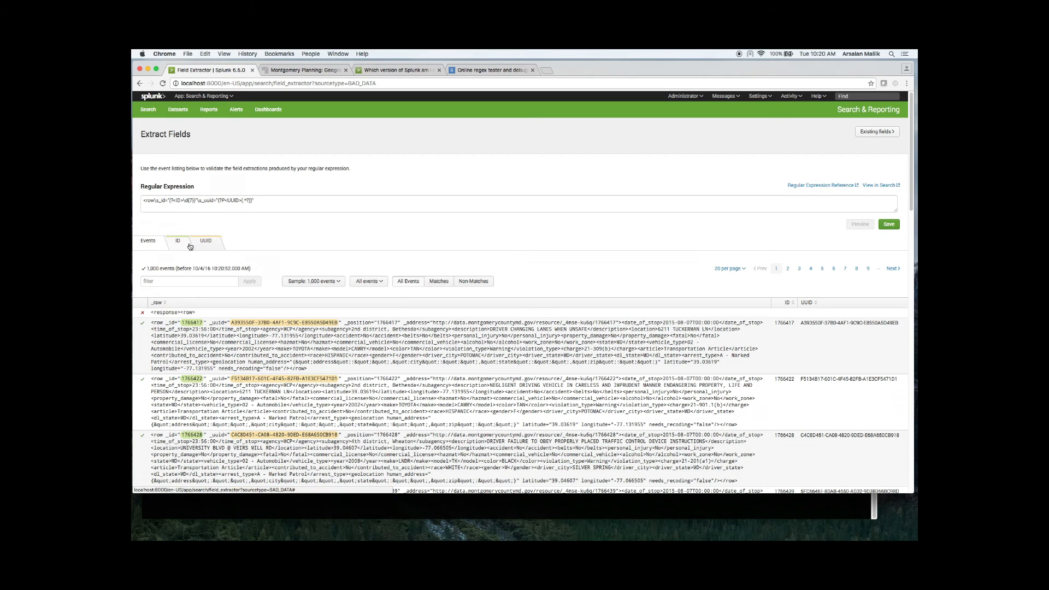
click(178, 241)
click(208, 245)
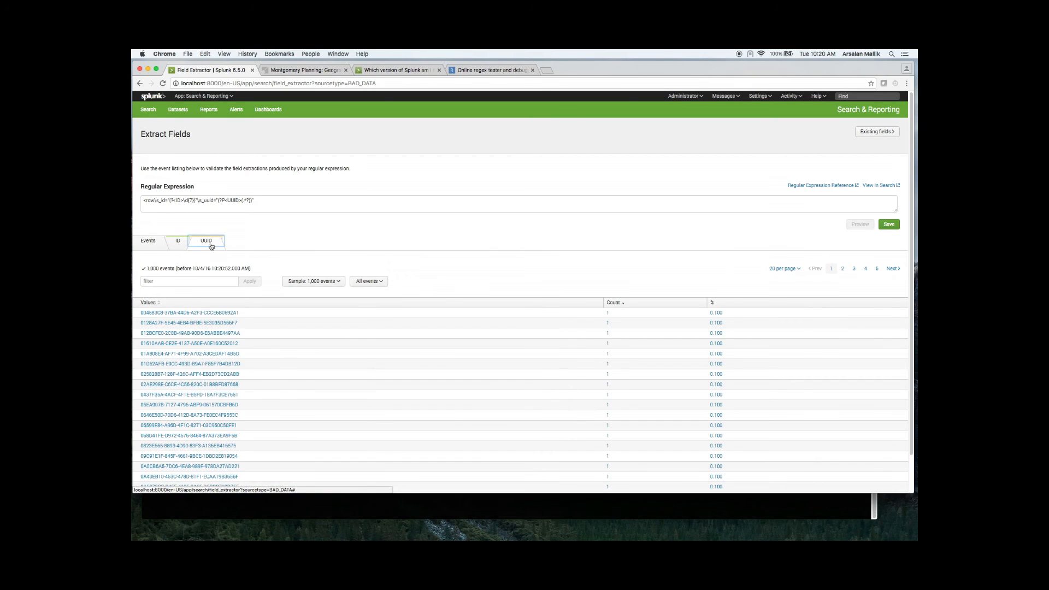
click(153, 246)
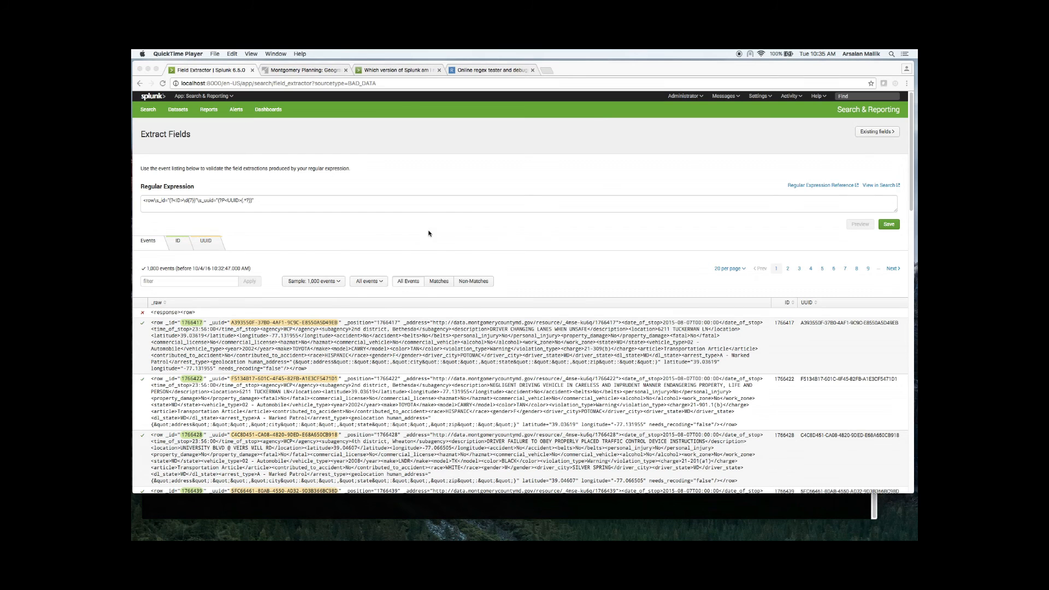
Step: In regex101, replace the expression with the prepared one capturing ID, UUID, POSITION, URL, DATE, TIME, AGENCY, SUBAGENCY and DESCRIPTION, and copy it
click(495, 68)
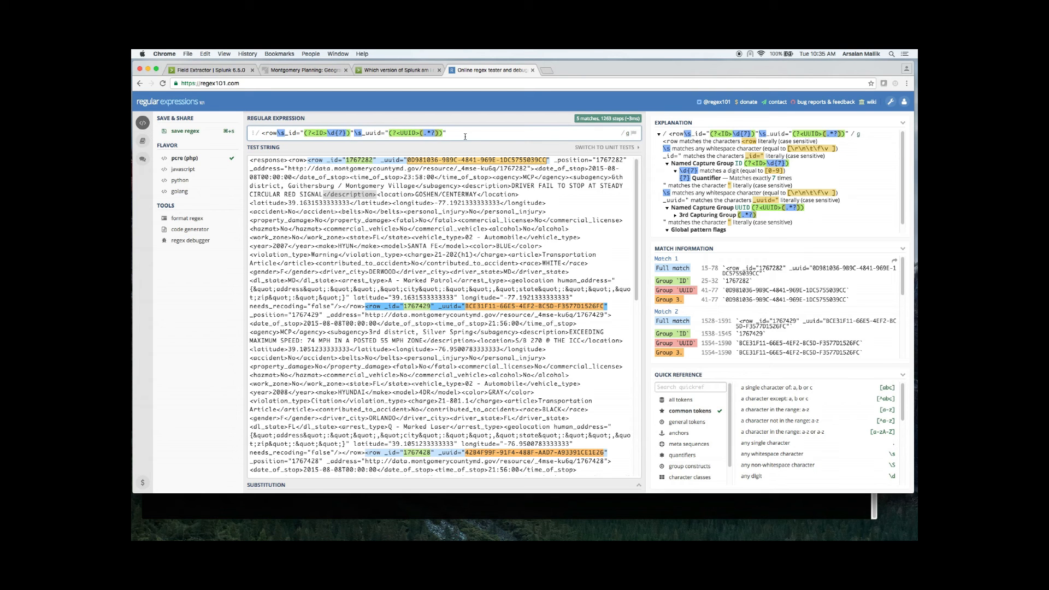
text(\s_position="(?<POSITION>(.*?))"\s_address="(?<URL>(.*?))"><date_of_stop>(?<DATE>(\d{4}-\d{2}-\d{2}))T00:00:00<\/date_of_stop><time_of_stop>(?P<TIME>(.*?))<\/time_of_stop><agency>(?P<AGENCY>(.*?))<\/agency><subagency>(?<SUBAGENCY>(.*?))<\/subagency><description>(?P<DESCRIPTION>([^<]+))<\/description>)
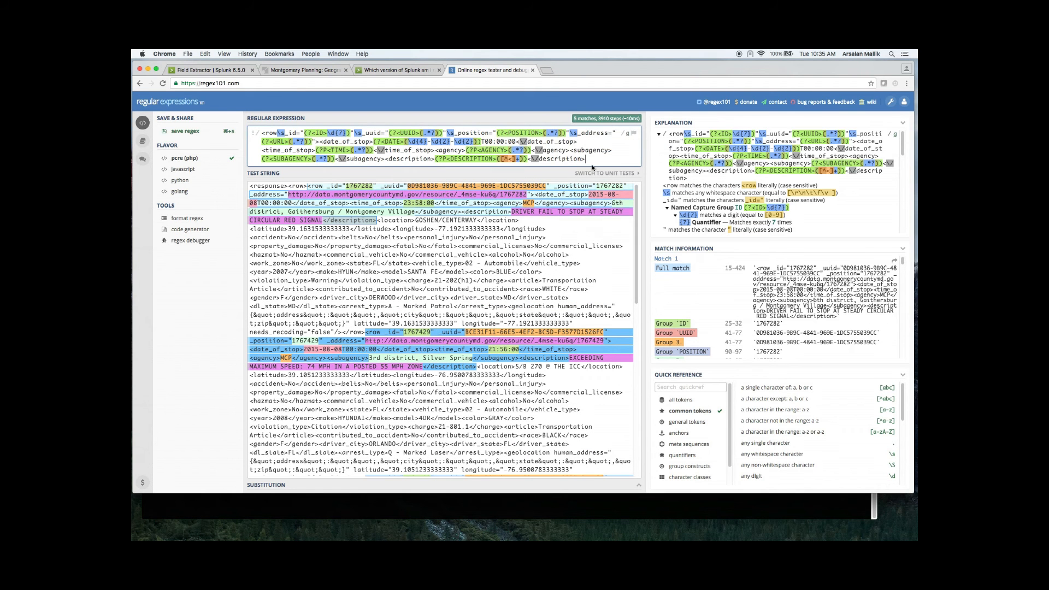
drag(594, 158, 196, 108)
key(super+c)
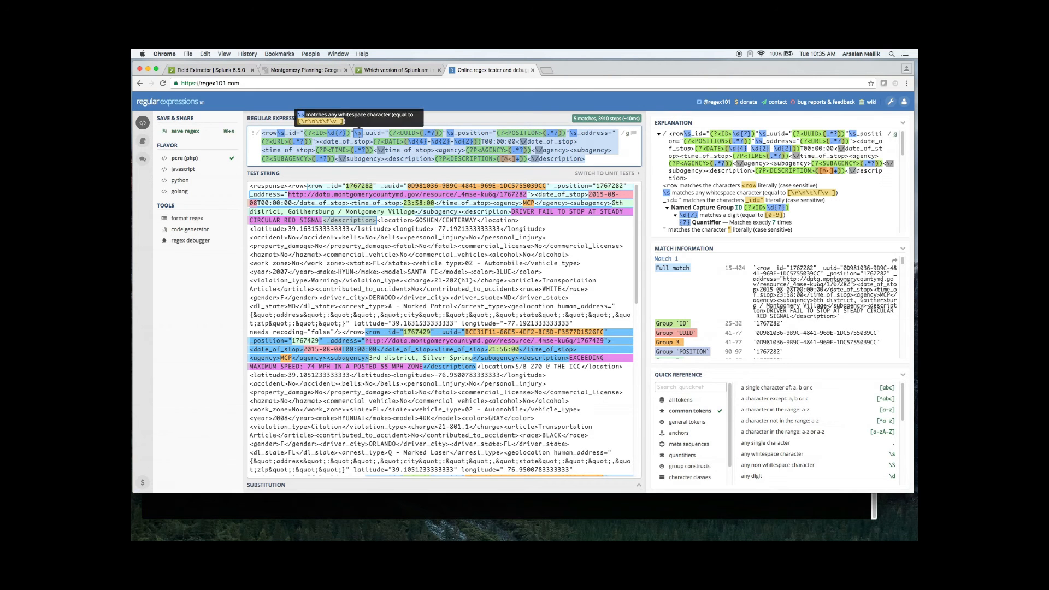
Step: Replace the expression in Splunk's field extractor with the copied nine-field one, preview it, and check the matches through the events
click(210, 70)
click(277, 213)
key(super+a)
key(super+v)
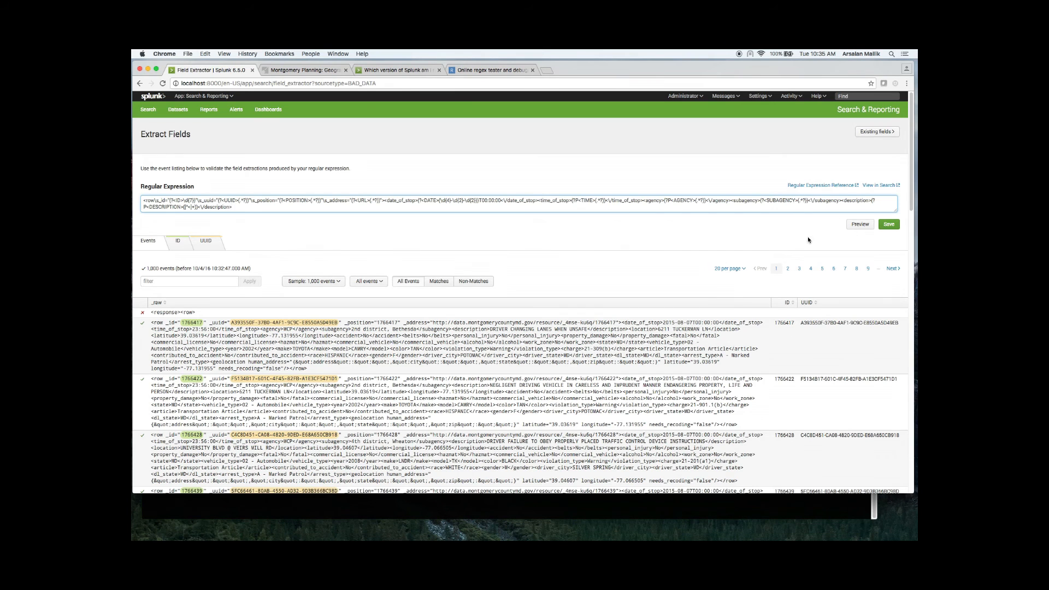
click(861, 226)
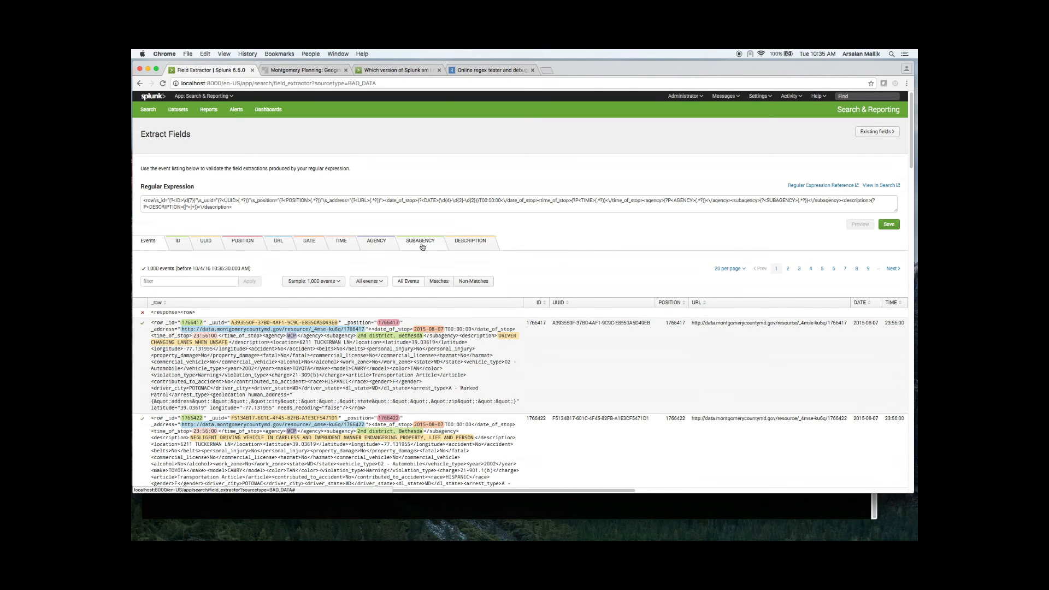
scroll(420, 407, down, 5)
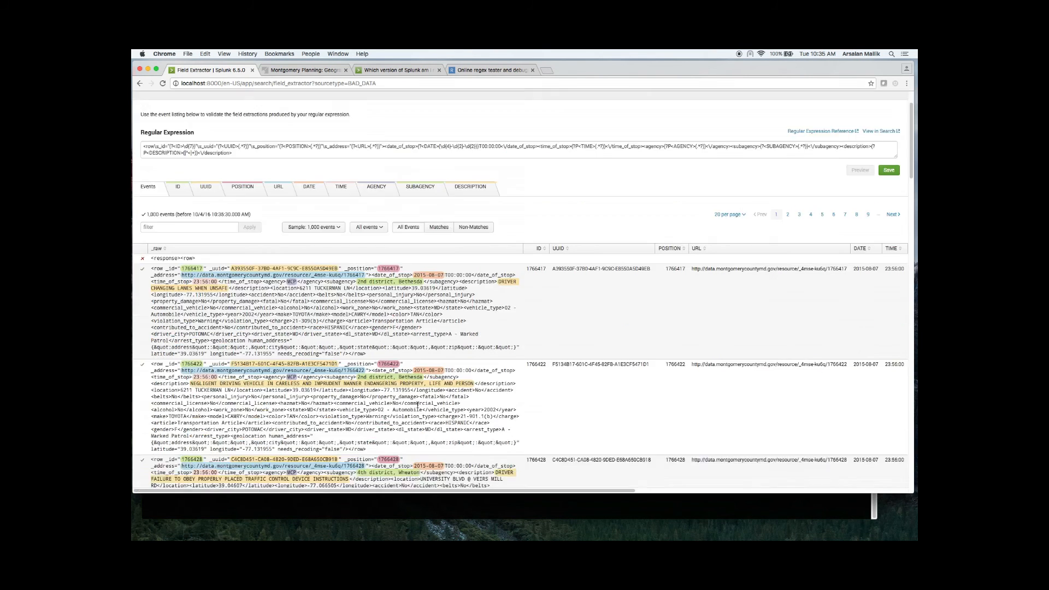
scroll(420, 404, down, 10)
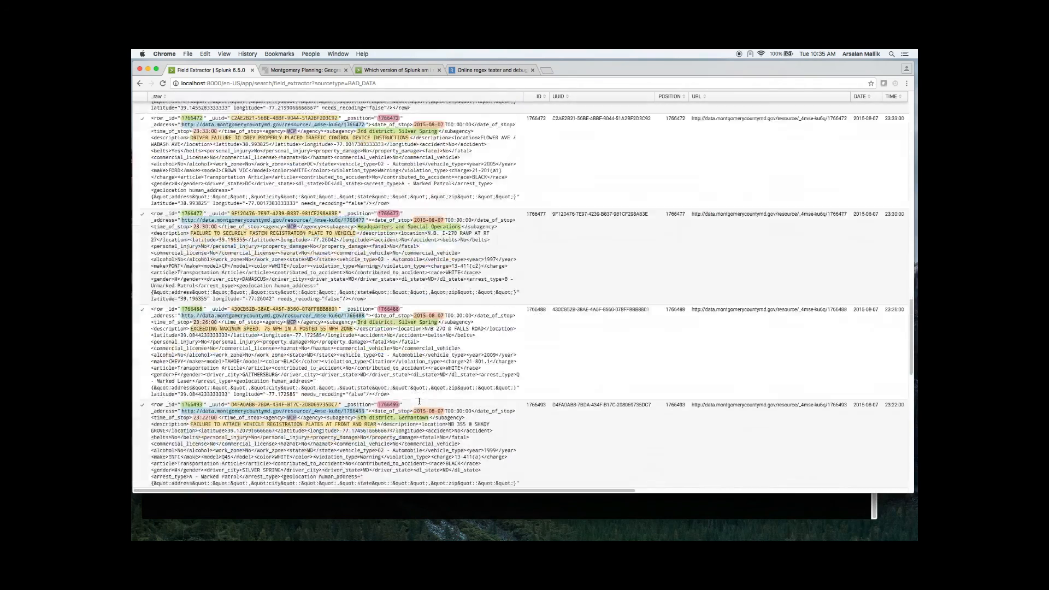
Step: Save the field extraction for BAD_DATA with the suggested extraction name and permissions, and finish
scroll(419, 401, up, 20)
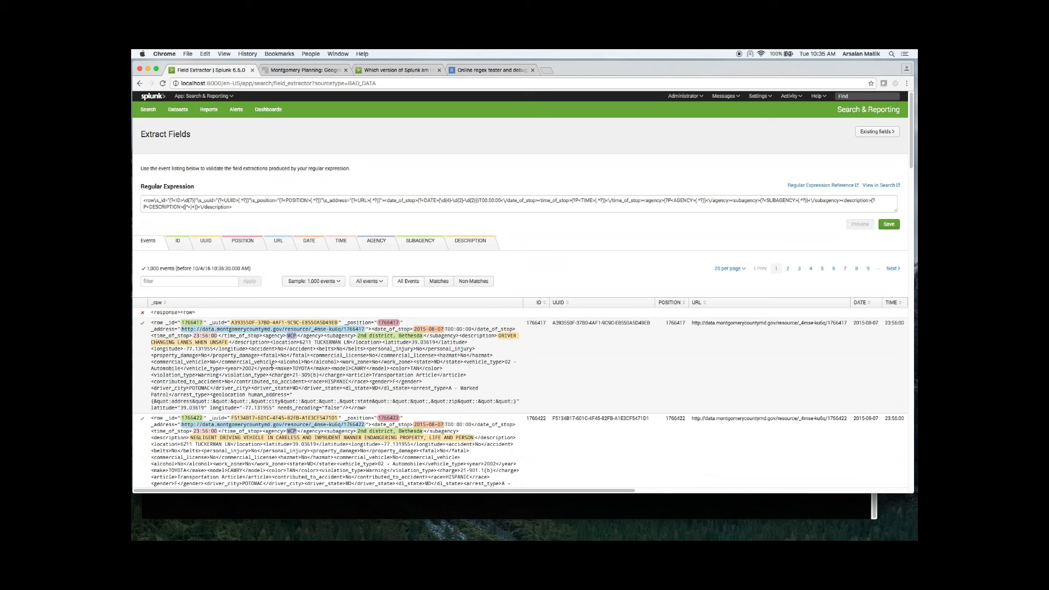
click(891, 224)
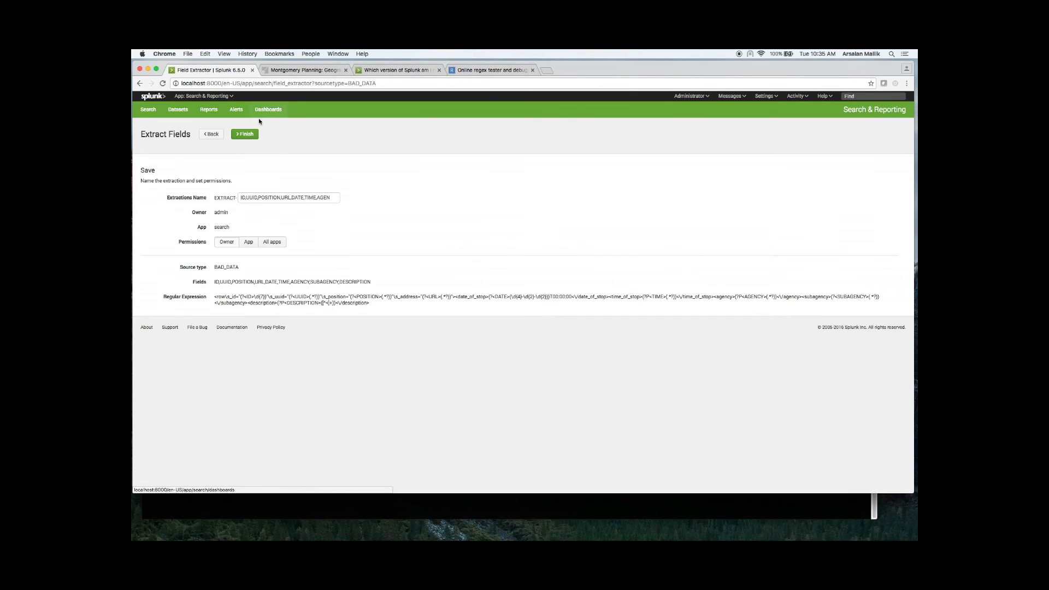
click(249, 133)
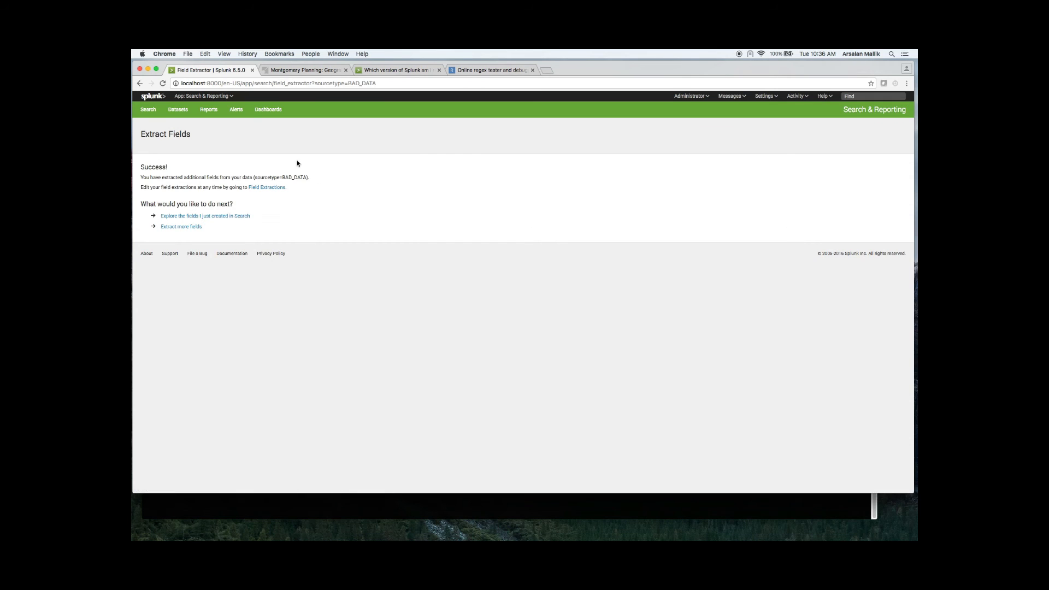
Step: Explore the newly extracted fields in Search, dismiss the tour offer, and look through the BAD_DATA field list
click(210, 217)
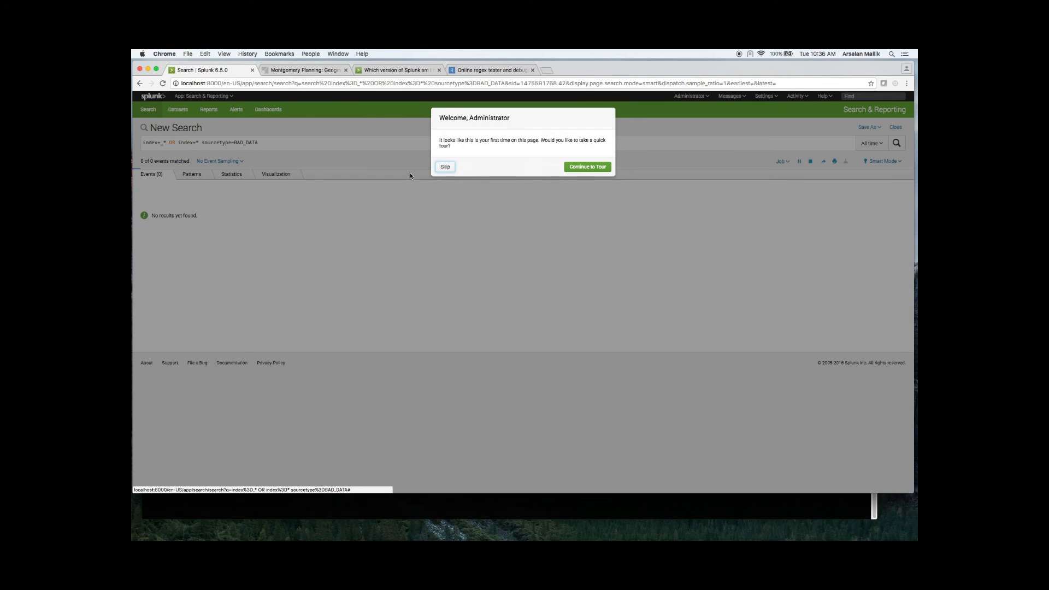
click(351, 278)
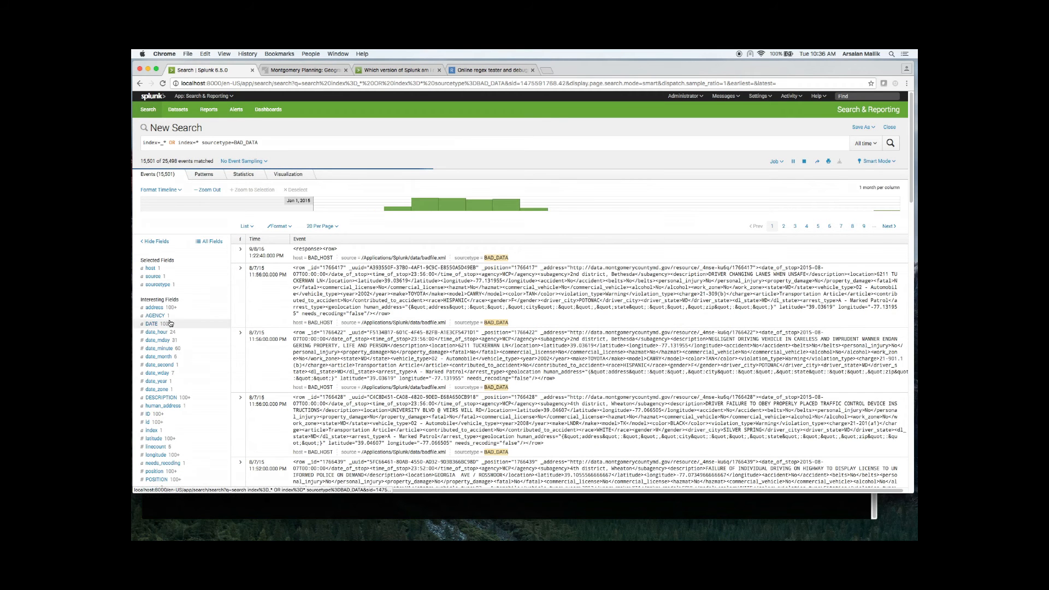
scroll(175, 376, down, 5)
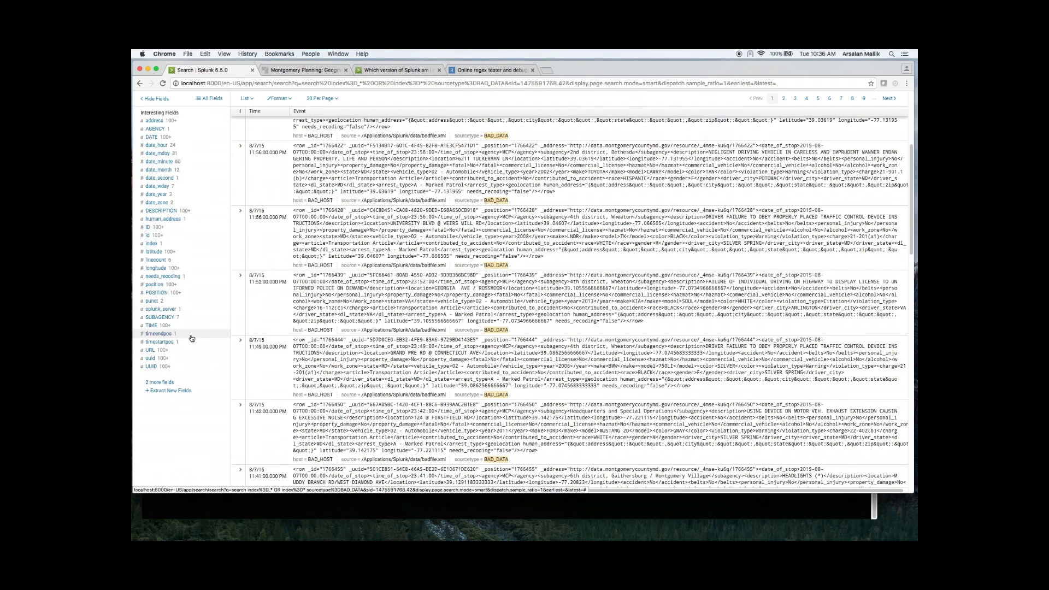
scroll(188, 336, up, 5)
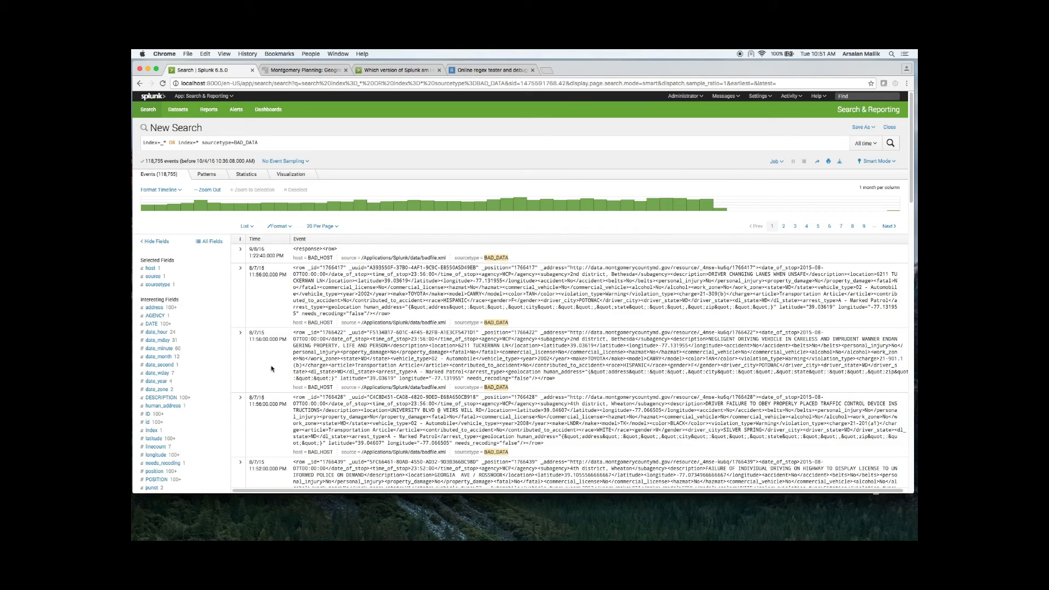
Step: Switch to Terminal and list the Splunk input settings with splunk cmd btool inputs list --debug
key(super+Tab)
key(super+Tab)
key(super+Tab)
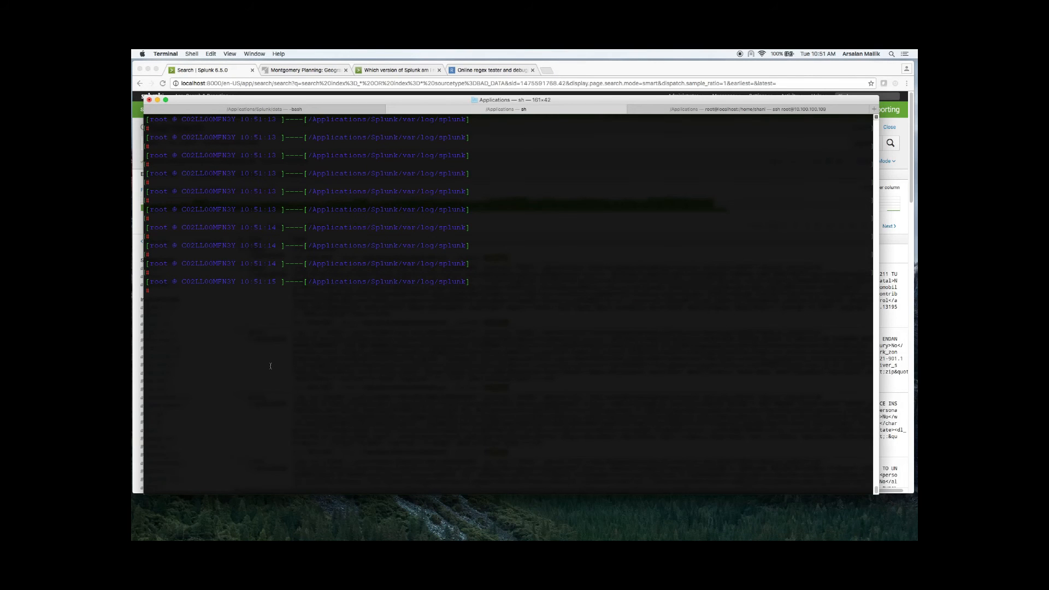
text(splunk cmd btool inputs list --debug)
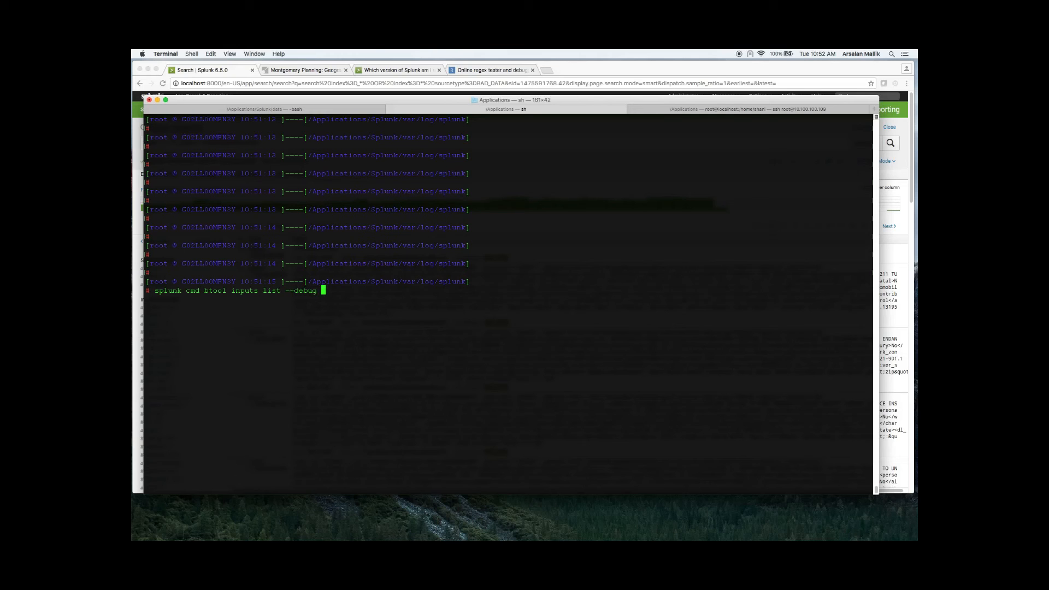
key(Return)
Step: Rerun the btool inputs listing filtered with grep -i bad, and look back through the full inputs output
key(Up)
text(| grep )
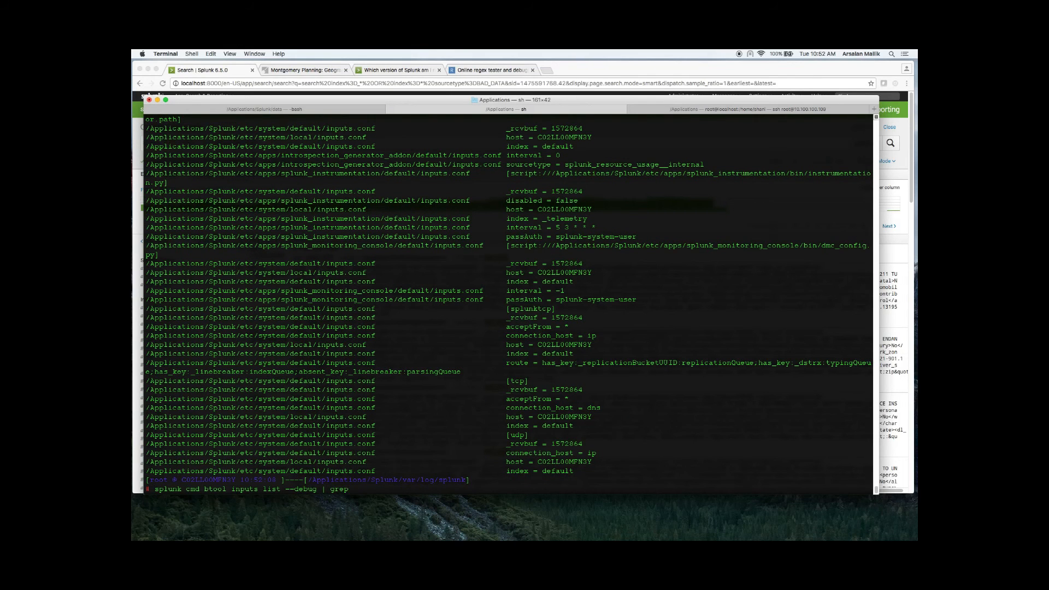
text(-i bad)
key(Return)
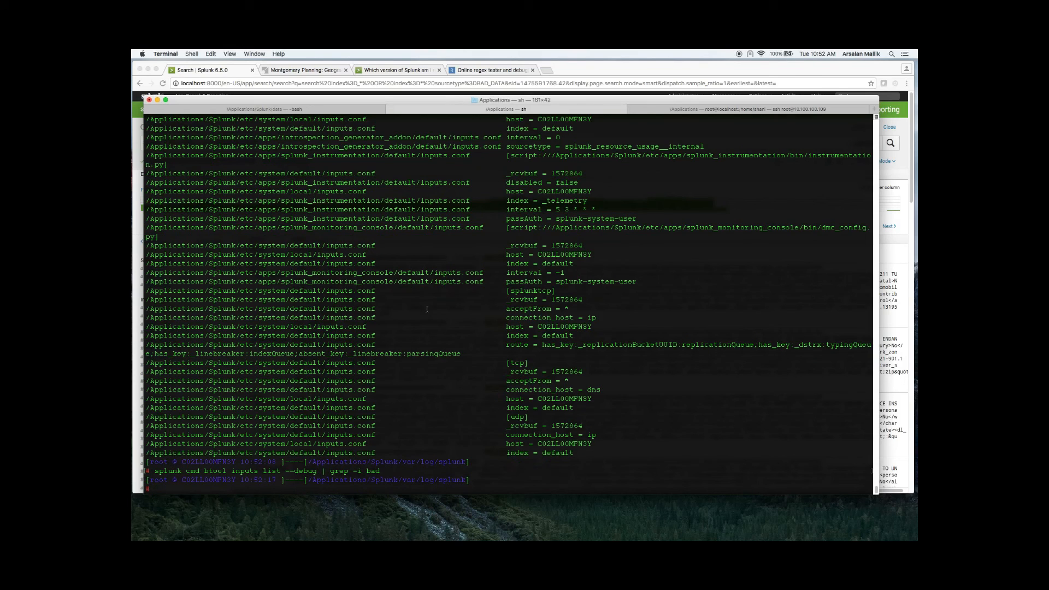
scroll(490, 292, up, 3)
scroll(490, 292, up, 10)
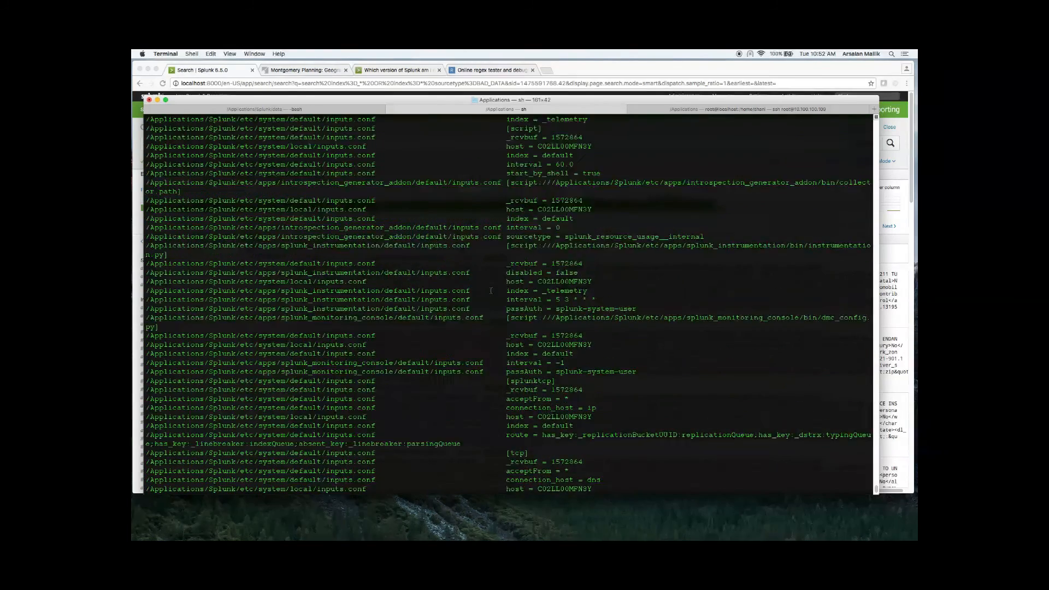
scroll(491, 291, up, 8)
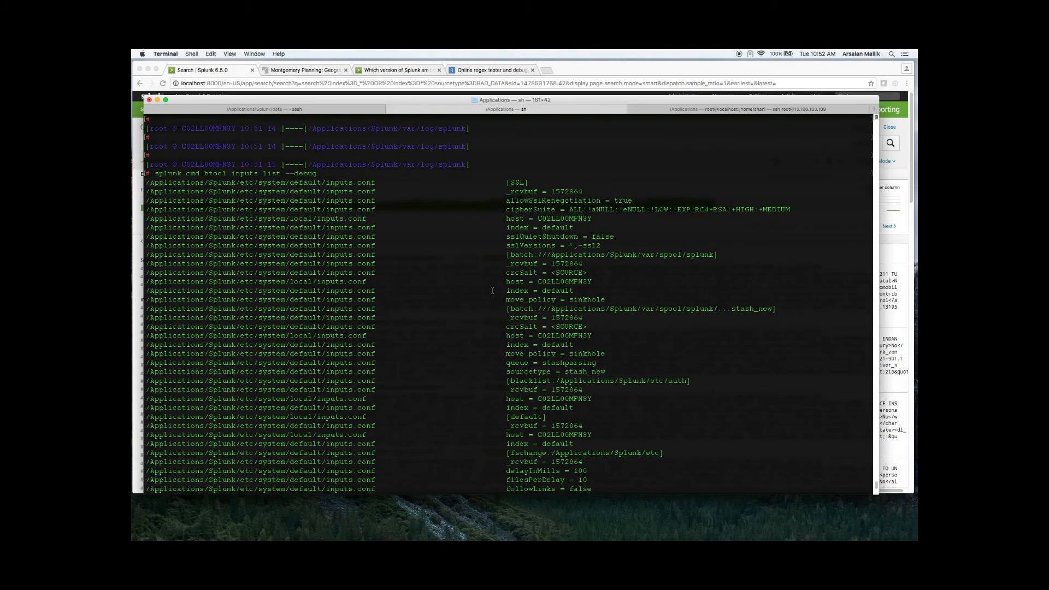
scroll(493, 291, down, 20)
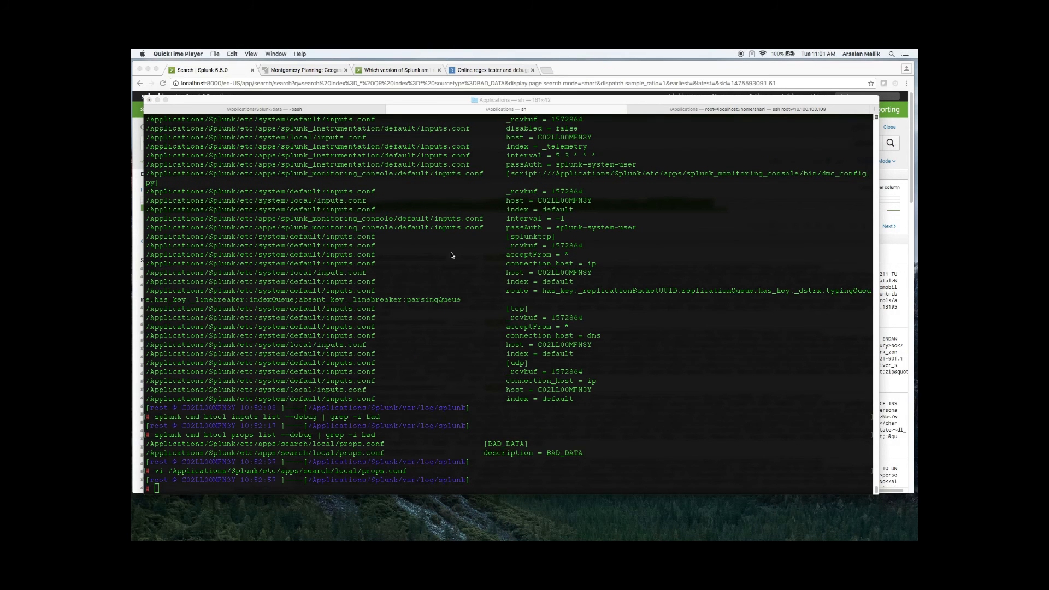
Step: Switch to Splunk in Chrome and start creating an app with name TRAFF, folder name TRAFF and version 1
key(super+Tab)
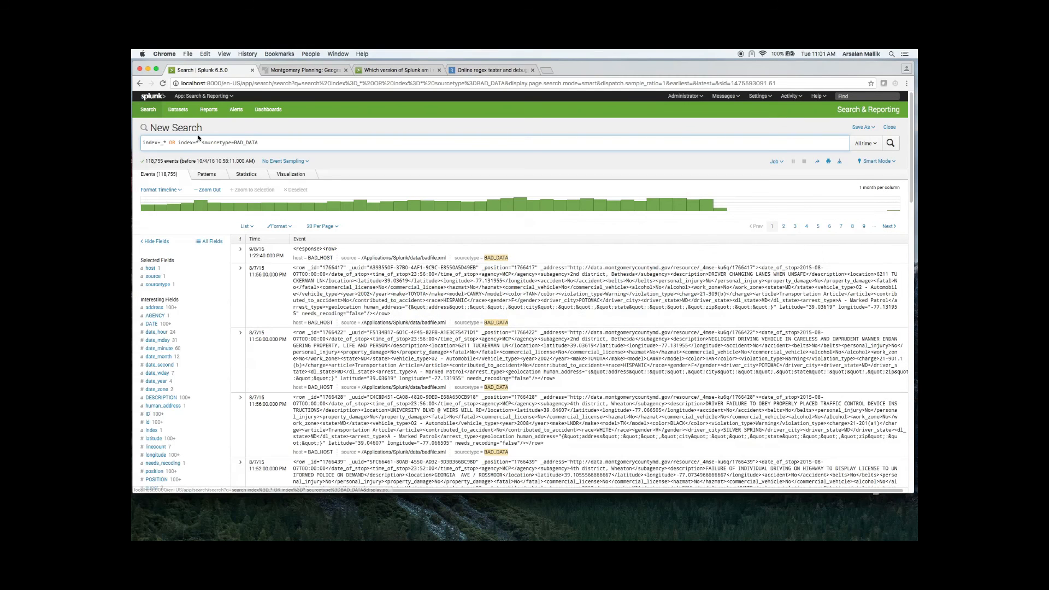
click(219, 97)
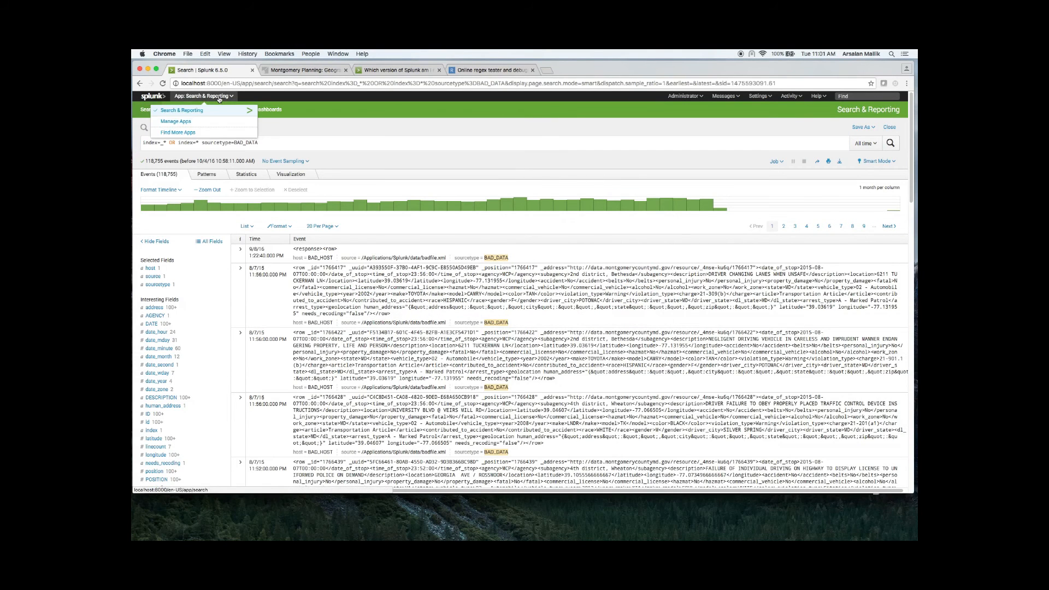
click(200, 122)
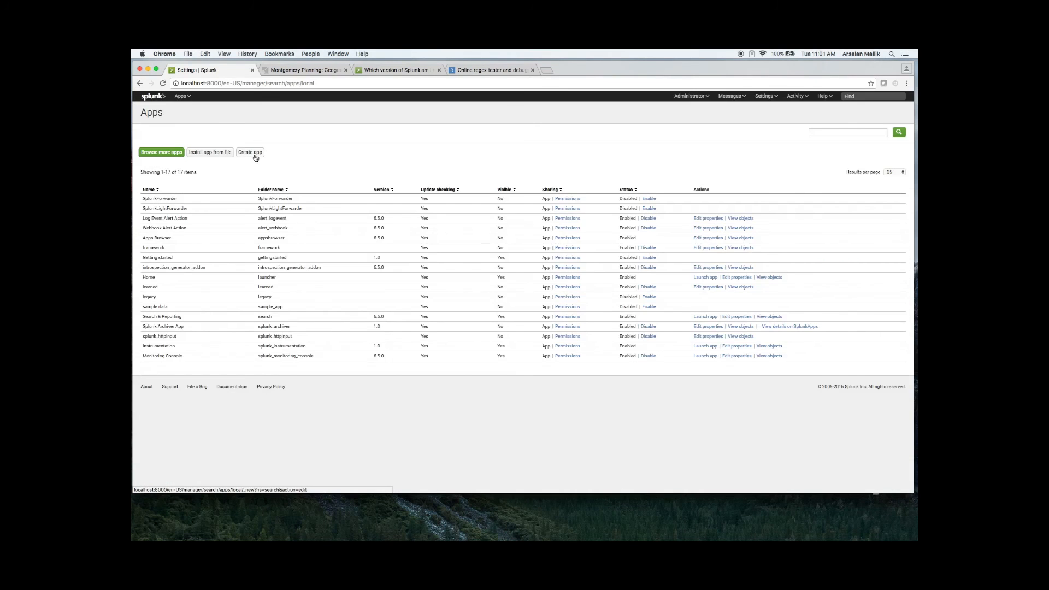
click(255, 153)
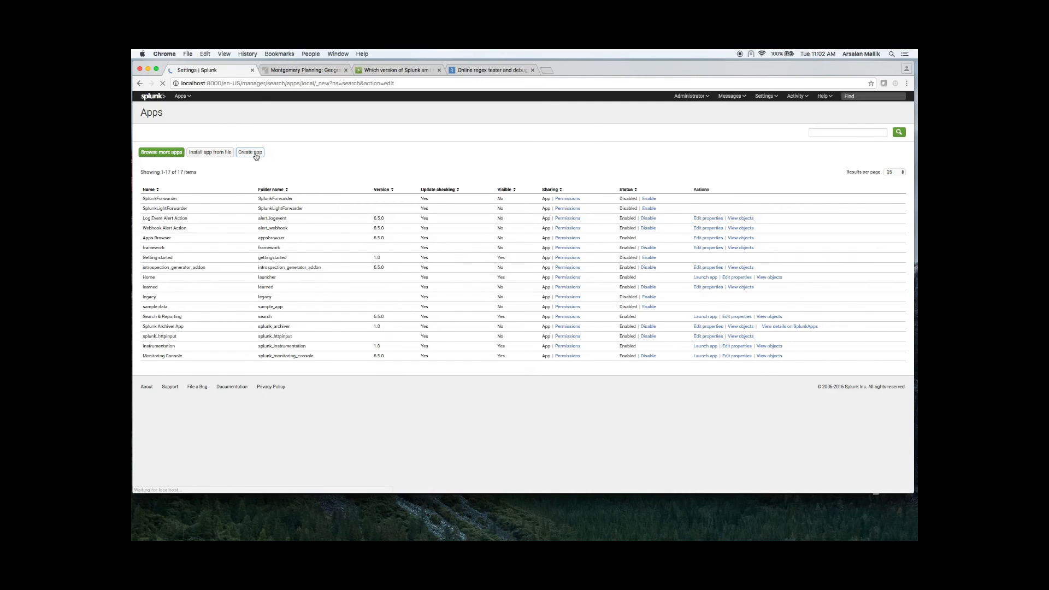
click(358, 158)
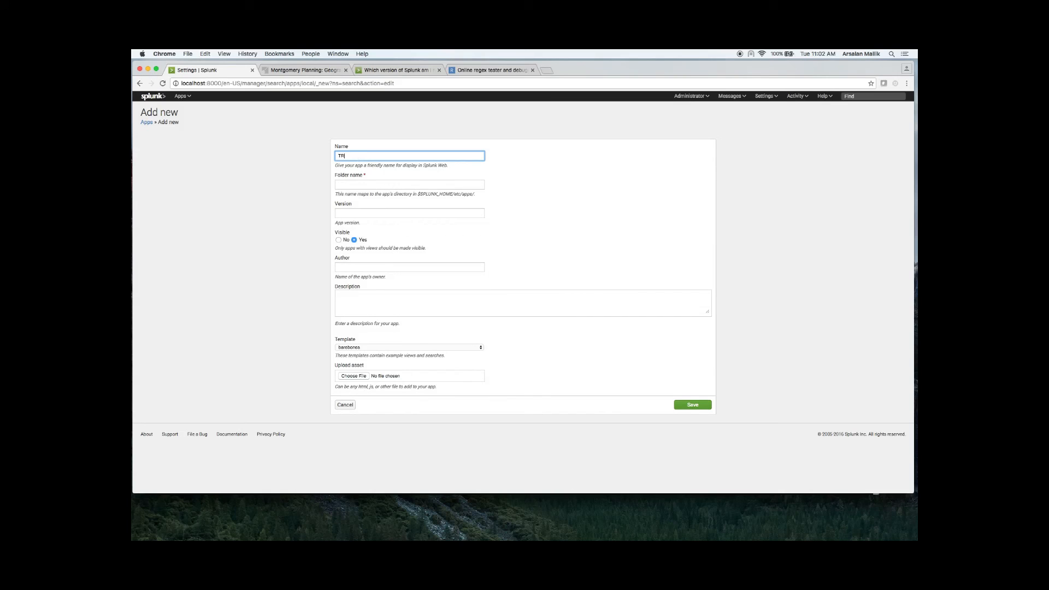
key(Tab)
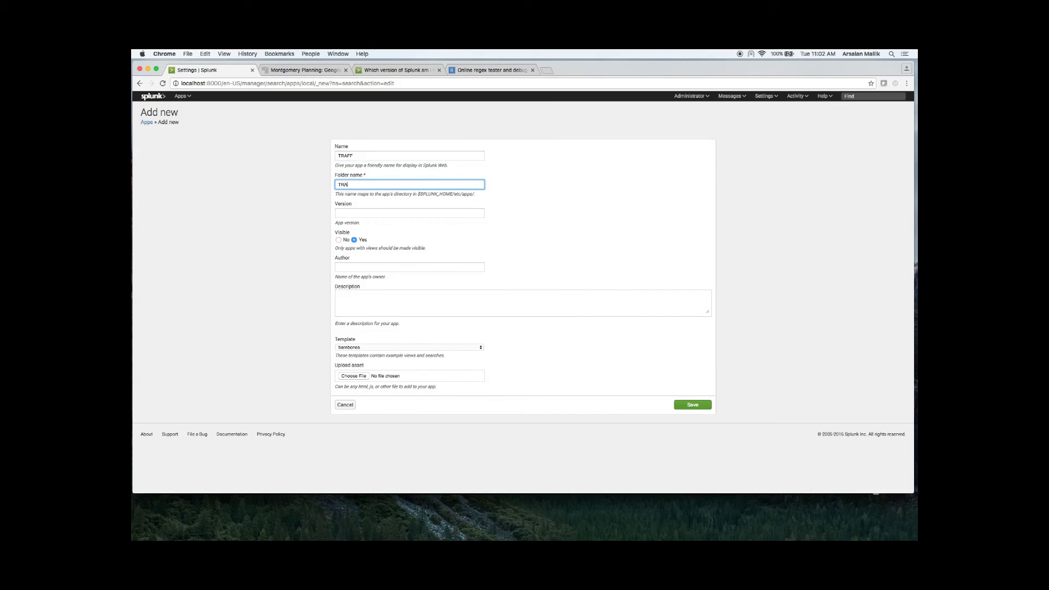
key(Tab)
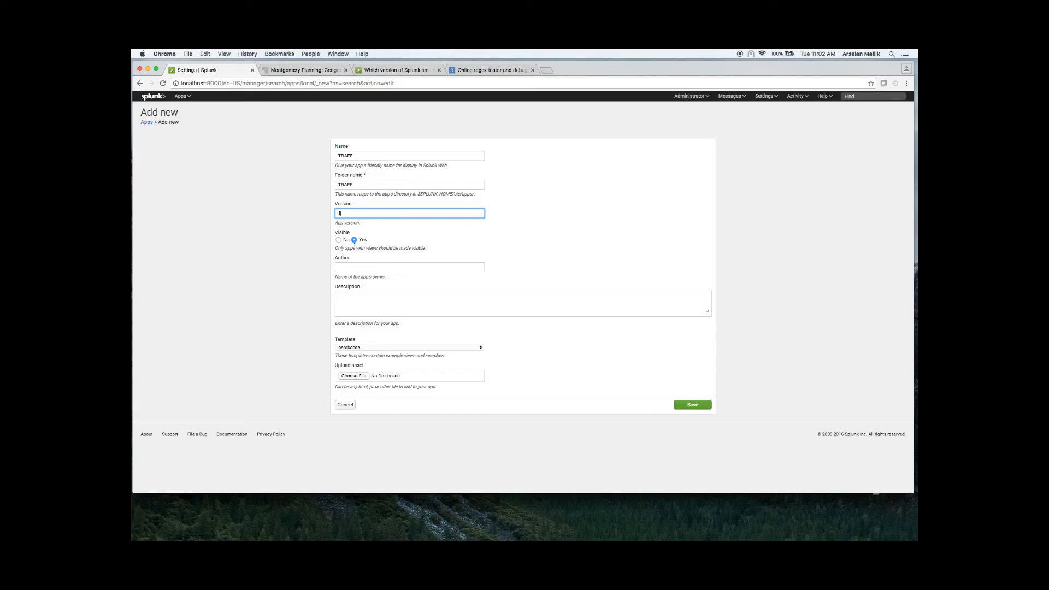
Step: Enter the author's name and the description "Loading malformed xml data" for the new app, and save it
click(357, 267)
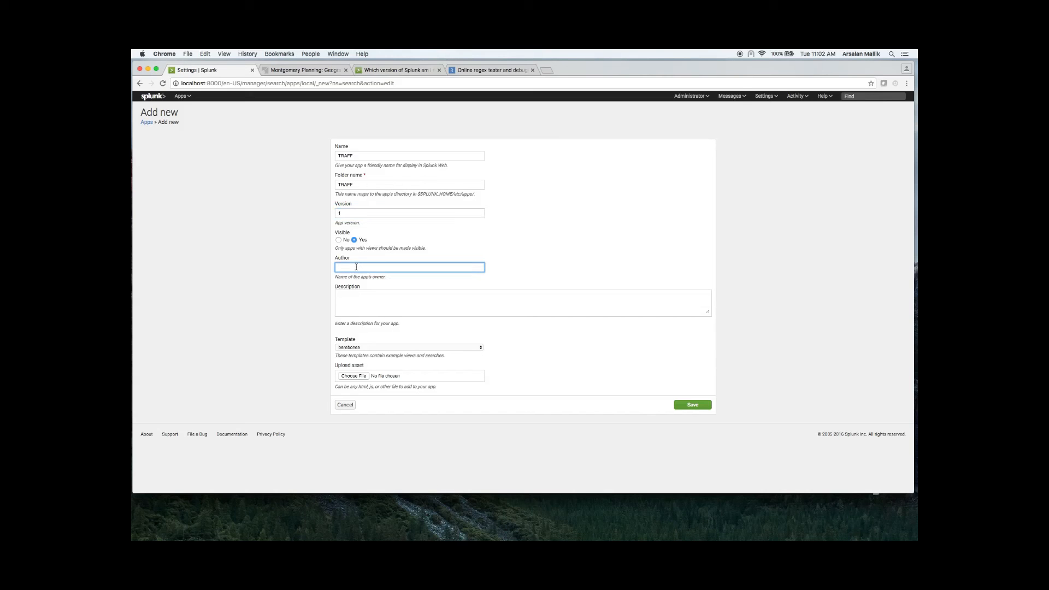
key(Tab)
text(Loading malfor)
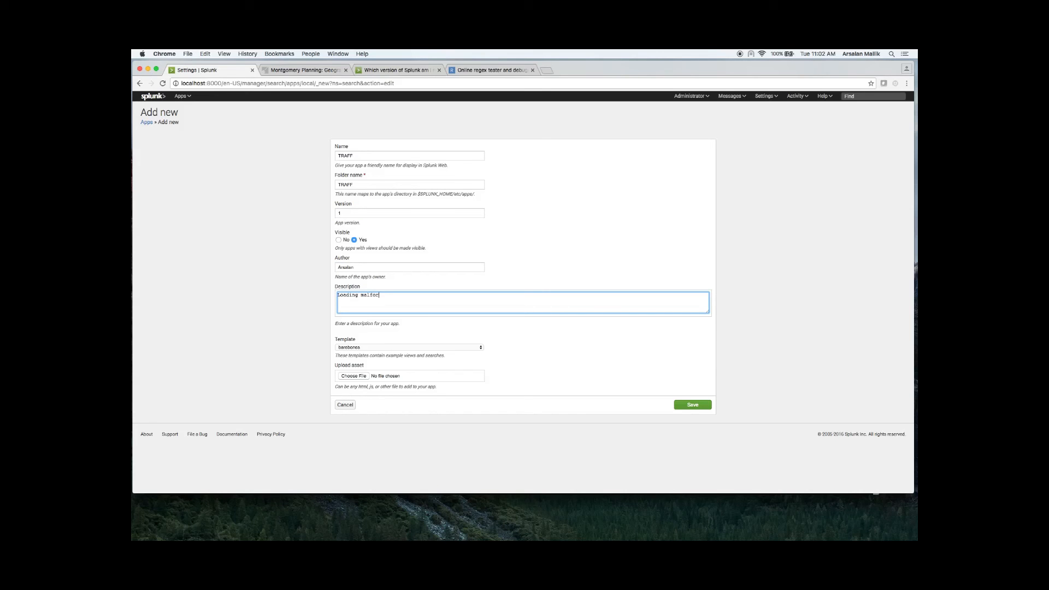
text(med xml data into splunk)
click(699, 407)
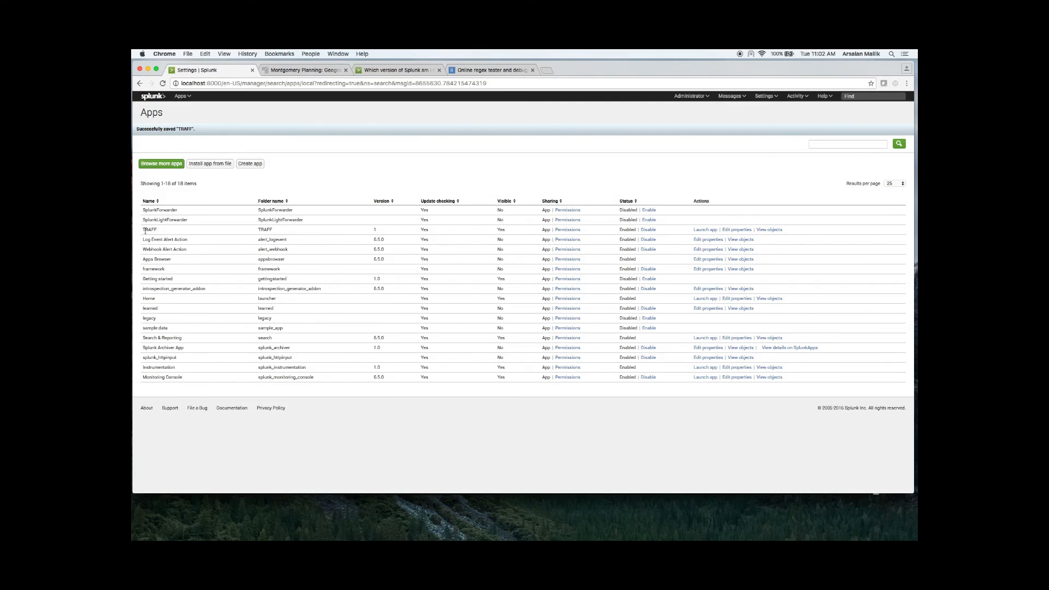
Step: Check the TRAFF entry in the apps list, from its folder name to its available actions
drag(144, 229, 297, 229)
drag(436, 220, 784, 231)
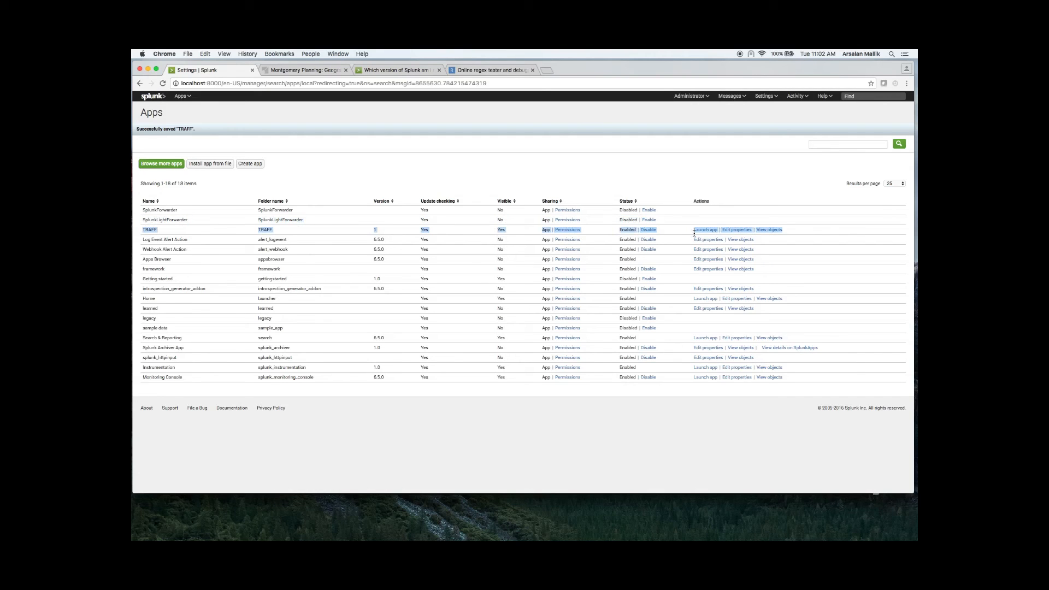
click(628, 463)
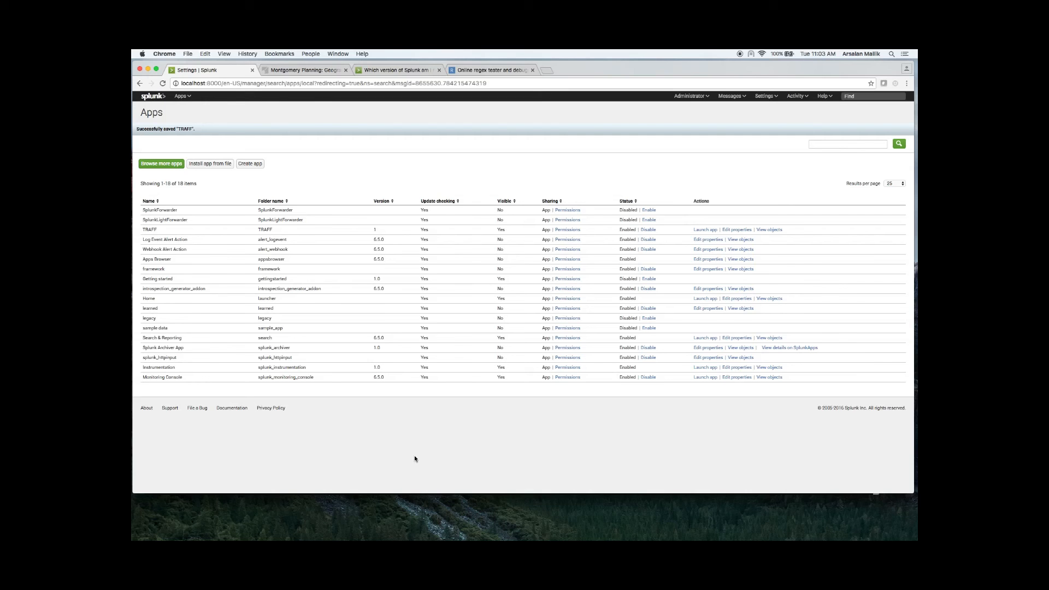
Step: Switch to Terminal, go up to the Splunk directory, enter etc/apps and list its contents
key(super+Tab)
key(super+Tab)
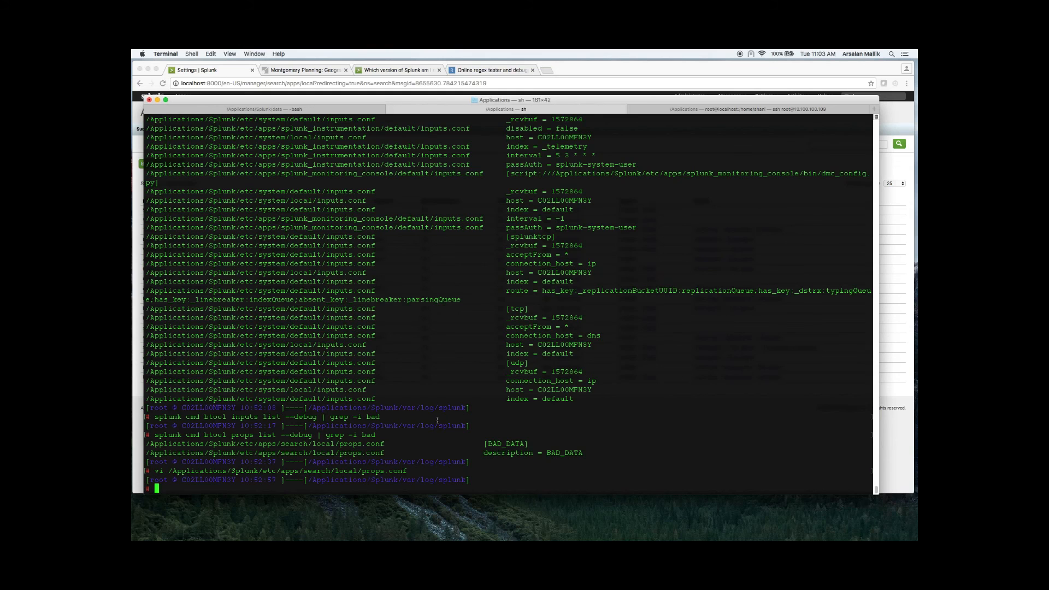
text(cd ..)
key(Return)
text(cd ..)
key(Return)
text(cd ..)
key(Return)
text(cd etc/apps/)
key(Return)
text(ls)
key(Return)
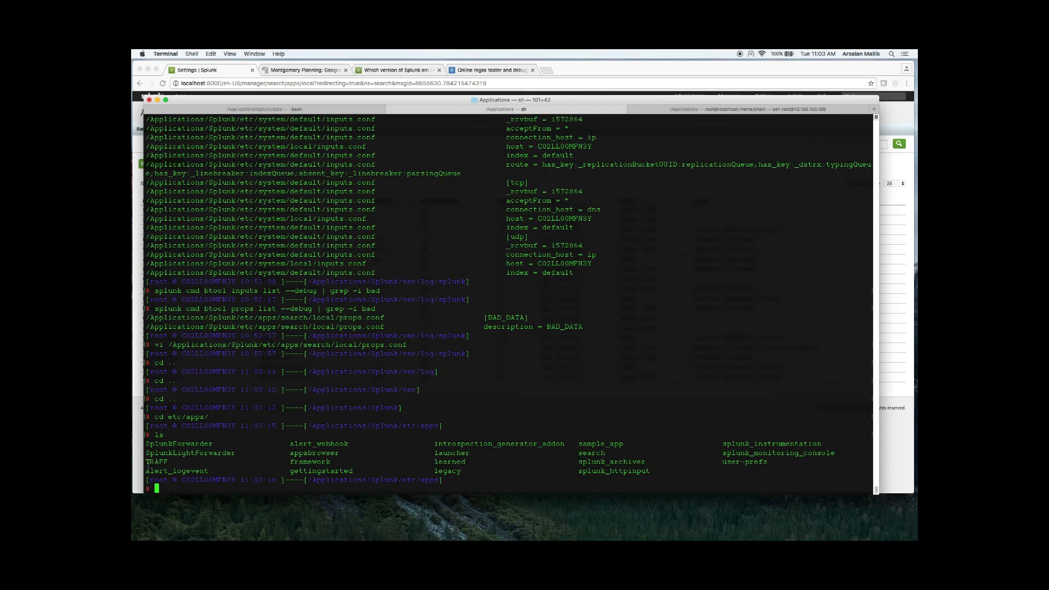
Step: Enter the TRAFF app directory and its local subfolder, listing the contents of each
text(cd TRA)
key(Tab)
key(Return)
text(ls)
key(Return)
text(cd lo)
key(Tab)
key(Return)
text(ls)
key(Return)
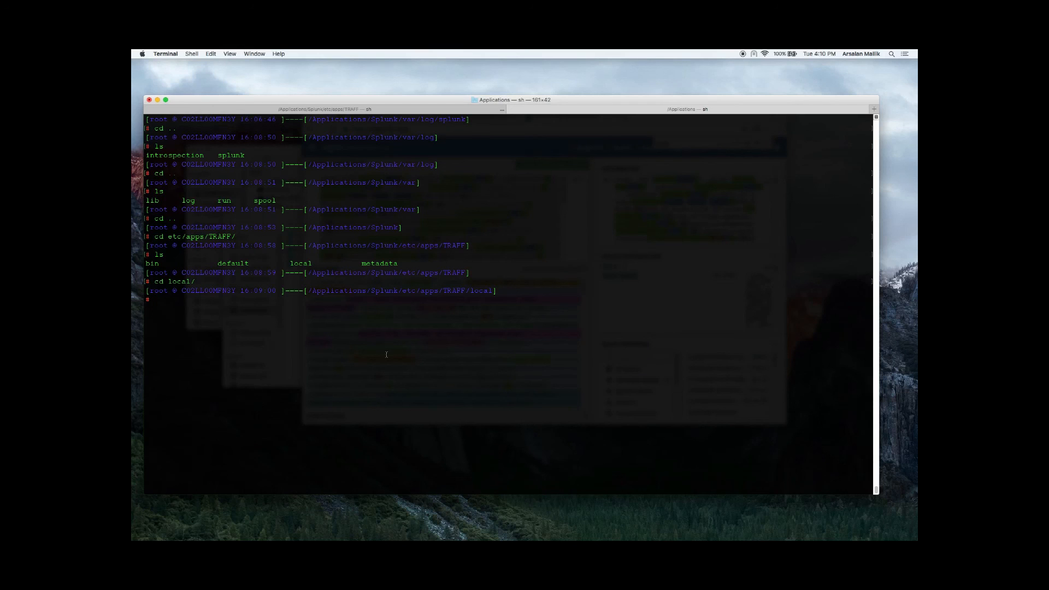
Step: Open inputs.conf in vi, examine the monitored file path and the index, sourcetype and host settings, and quit
text(vi in)
key(Tab)
key(Return)
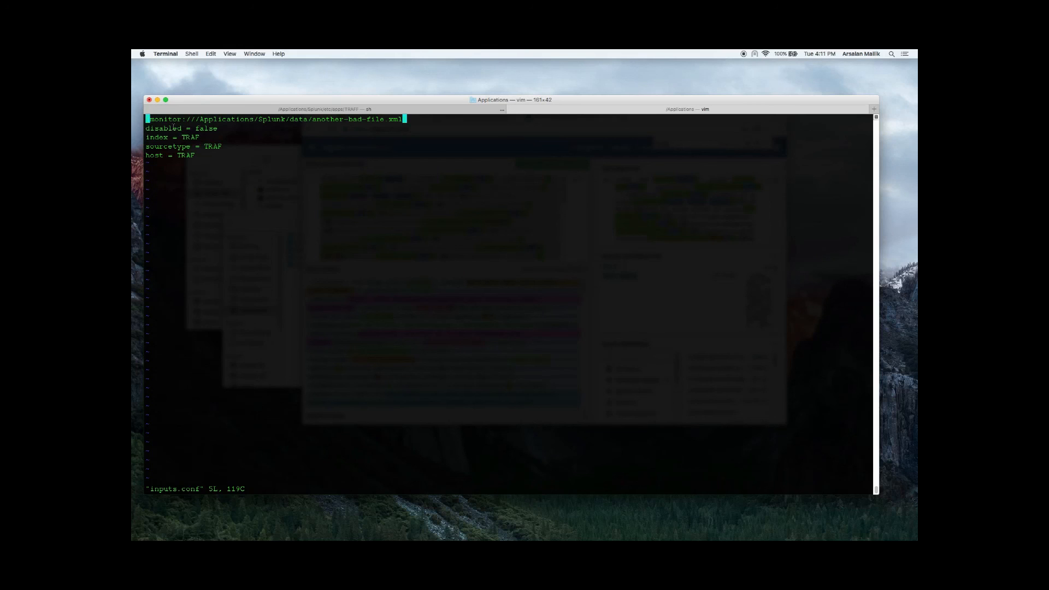
drag(313, 121, 395, 120)
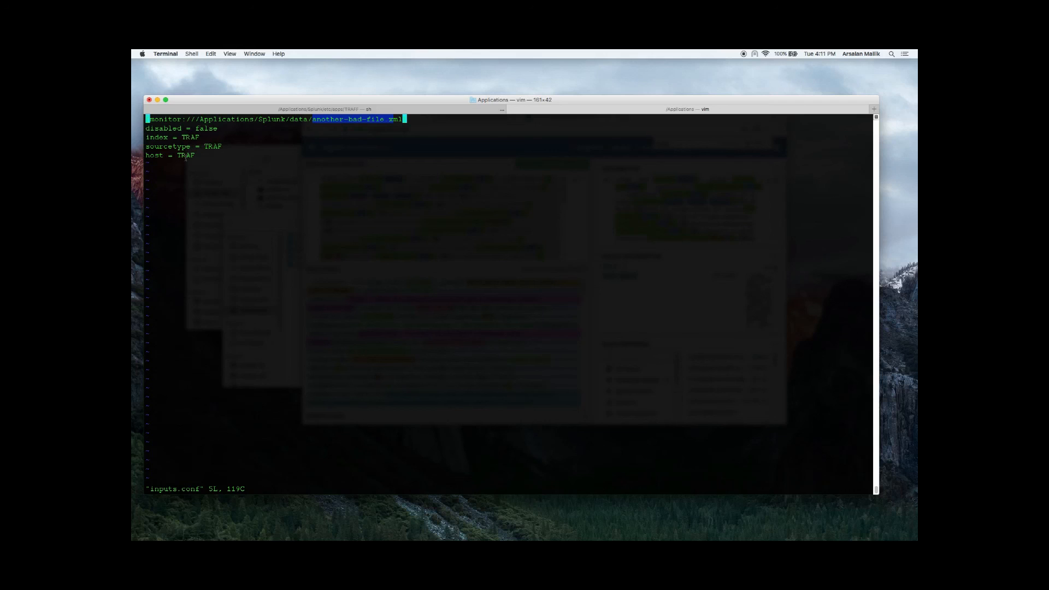
click(310, 170)
text(:q)
key(Return)
Step: Open props.conf in vi and examine the field names listed in its EXTRACT setting
text(vi prof)
key(BackSpace)
key(Tab)
key(Return)
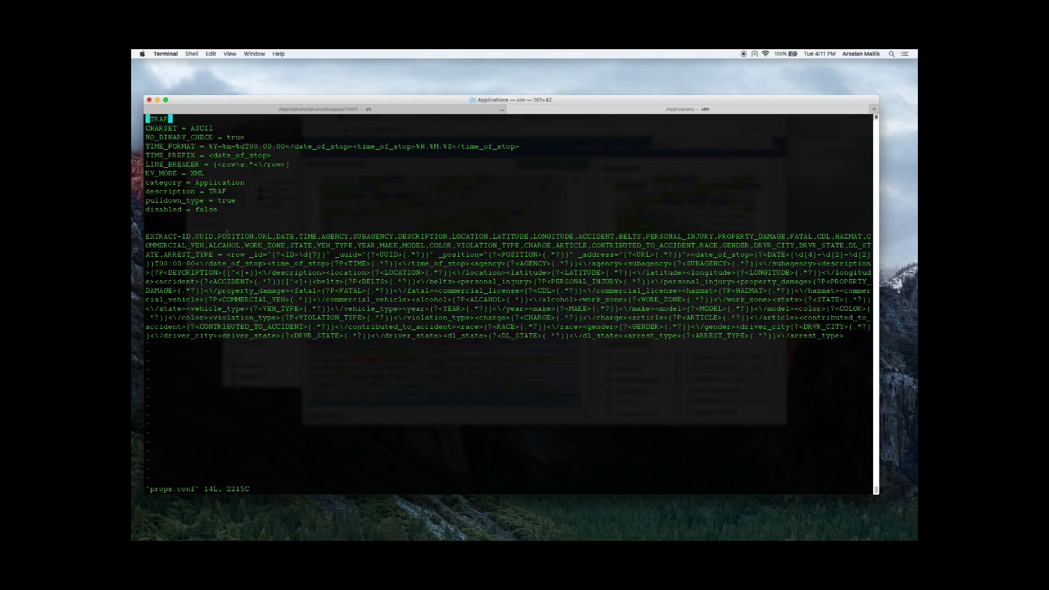
drag(145, 237, 191, 236)
click(194, 235)
drag(183, 236, 771, 241)
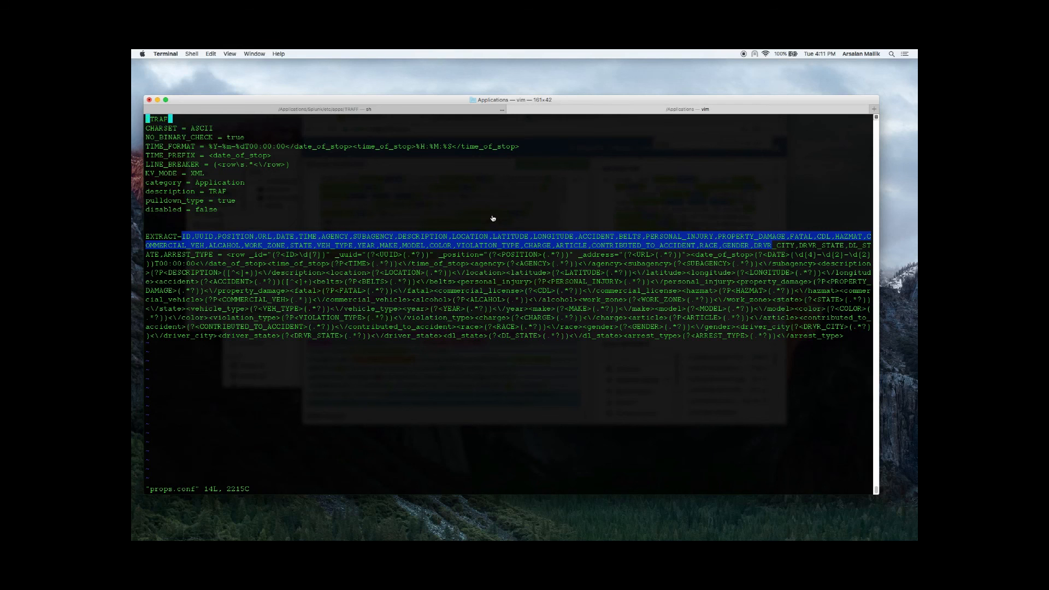
Step: Switch to regex101 in Chrome and review the complete regular expression that captures all the traffic fields
key(super+Tab)
scroll(443, 328, down, 5)
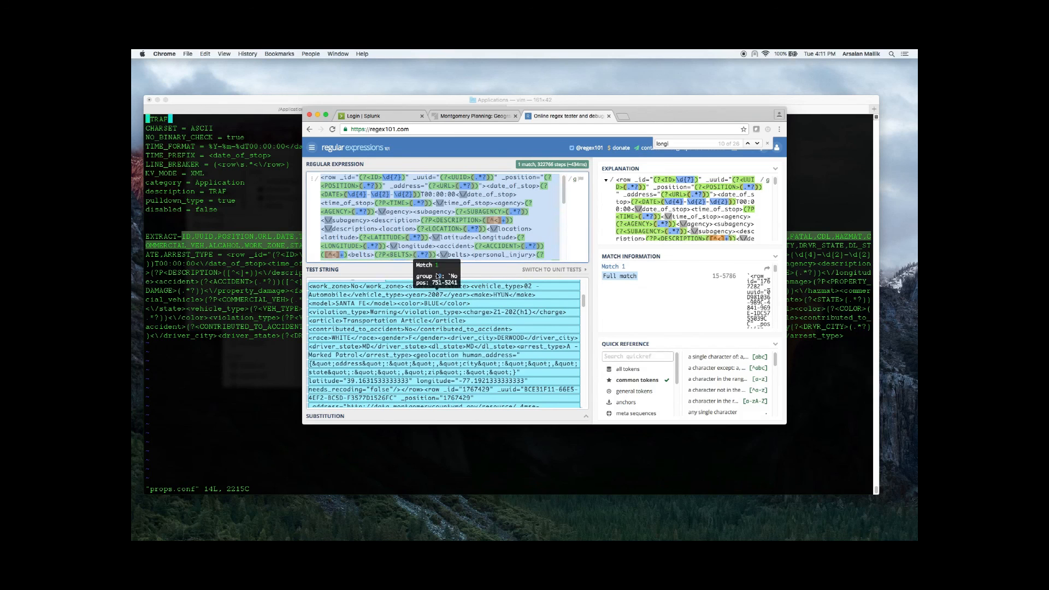
scroll(362, 202, down, 5)
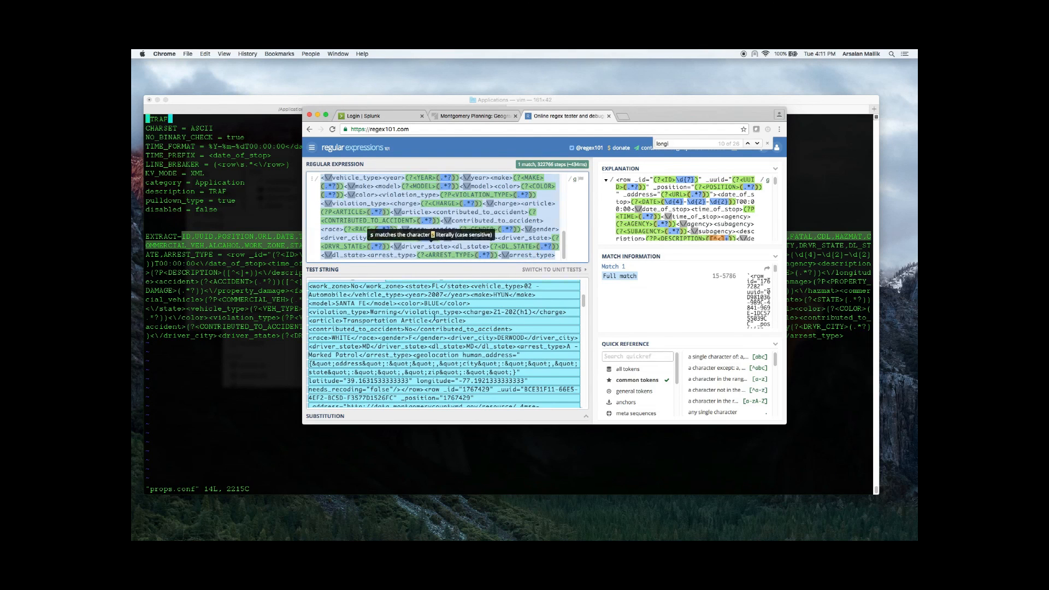
scroll(721, 297, down, 2)
scroll(720, 297, up, 3)
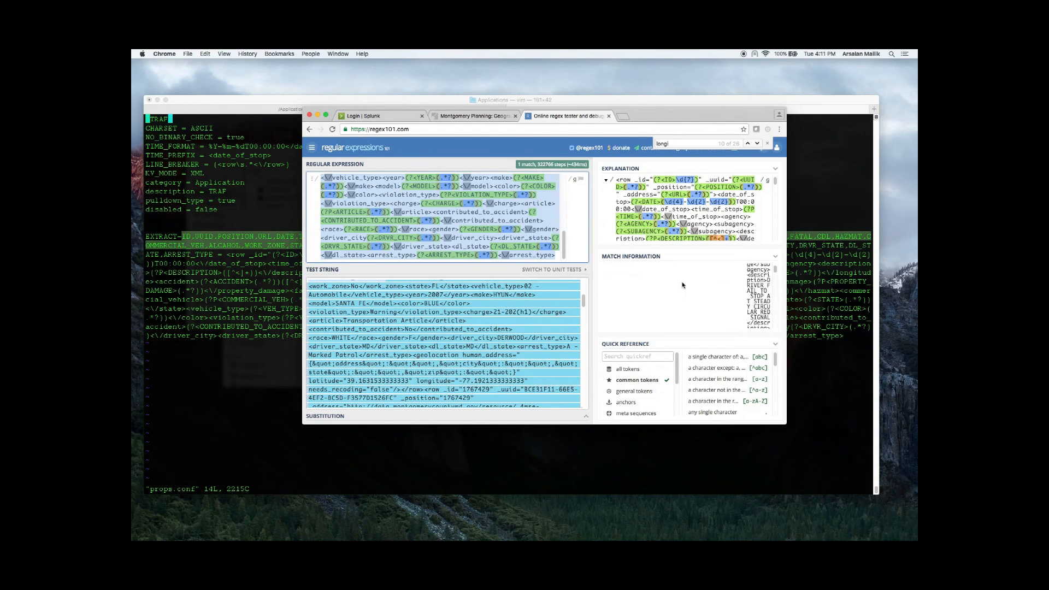
Step: Return to props.conf in Terminal, write the file and quit vi
click(210, 340)
click(210, 340)
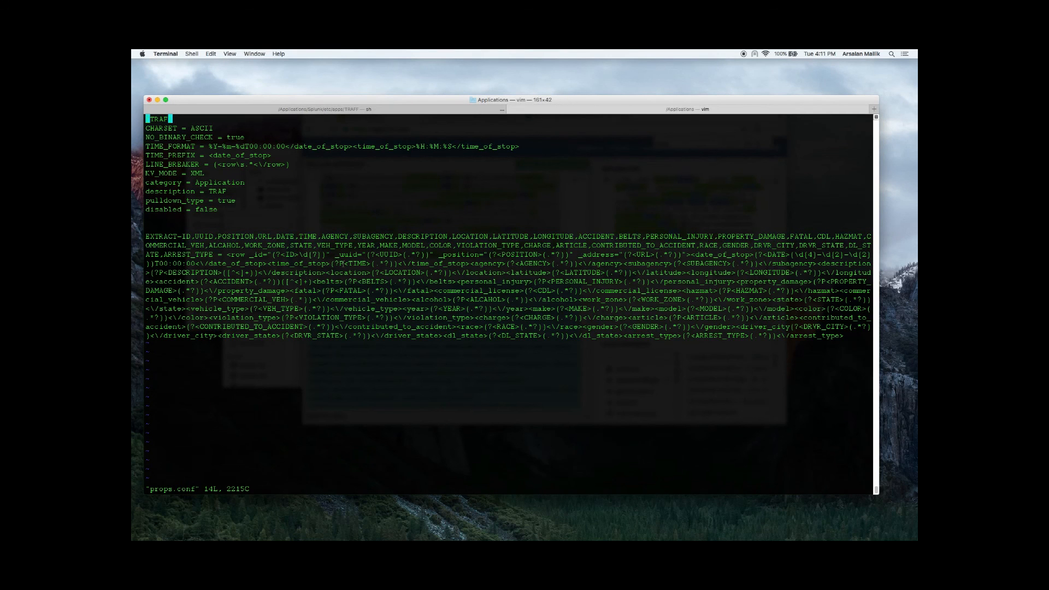
text(:wq)
key(Return)
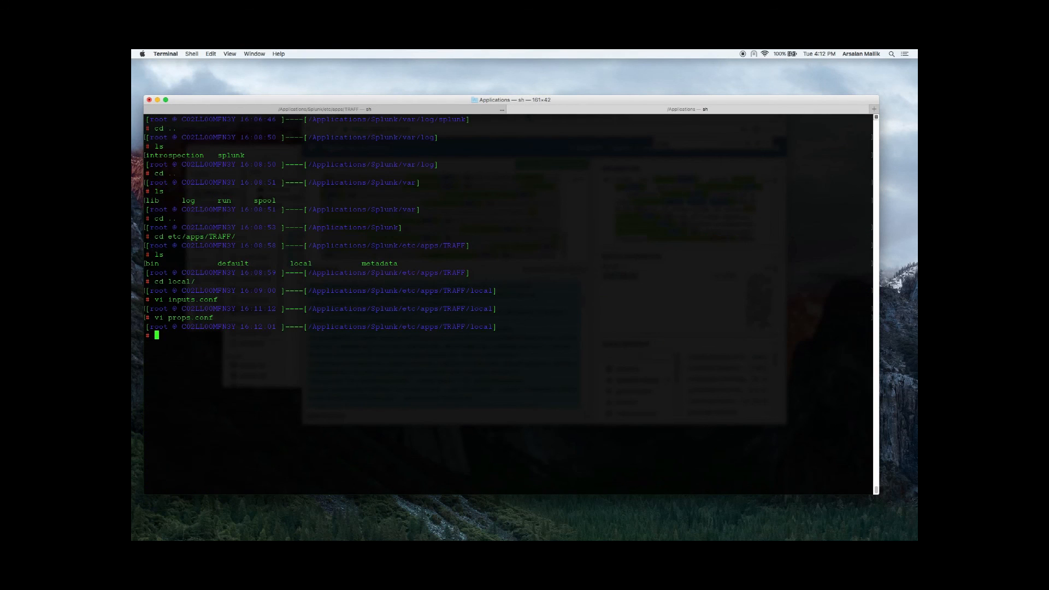
Step: Enter the command splunk restart at the prompt in the TRAFF local directory, leaving it ready to run
text(res)
key(BackSpace)
key(BackSpace)
key(BackSpace)
text(splunk)
text(restart)
key(Return)
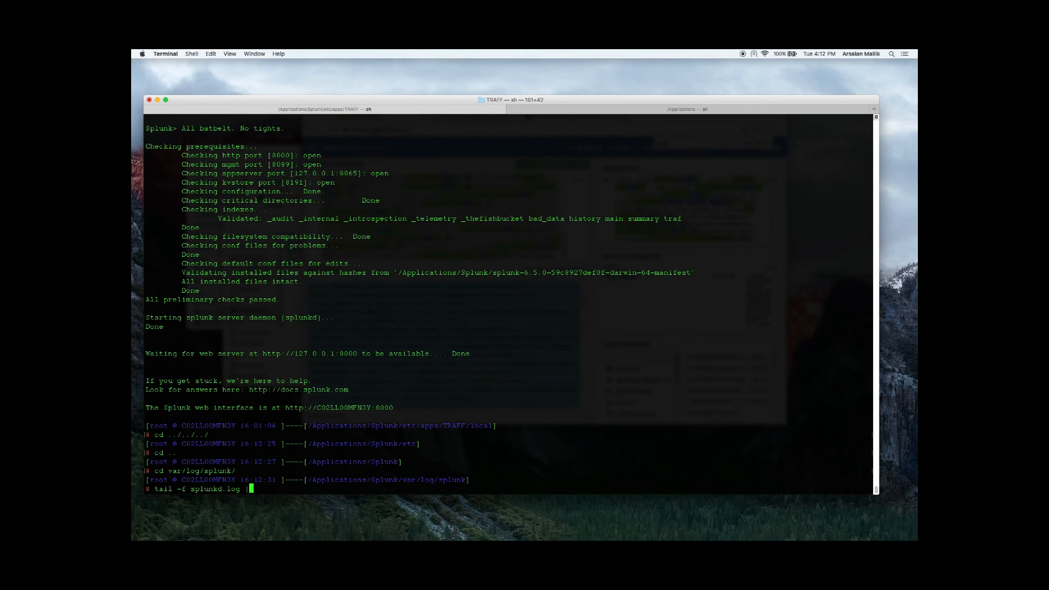
Step: In the other Terminal session, follow splunkd.log in var/log/splunk, filtering the output with grep "WARN\|another"
text(grep "")
key(Left)
text(WARN\|)
text(another)
key(Return)
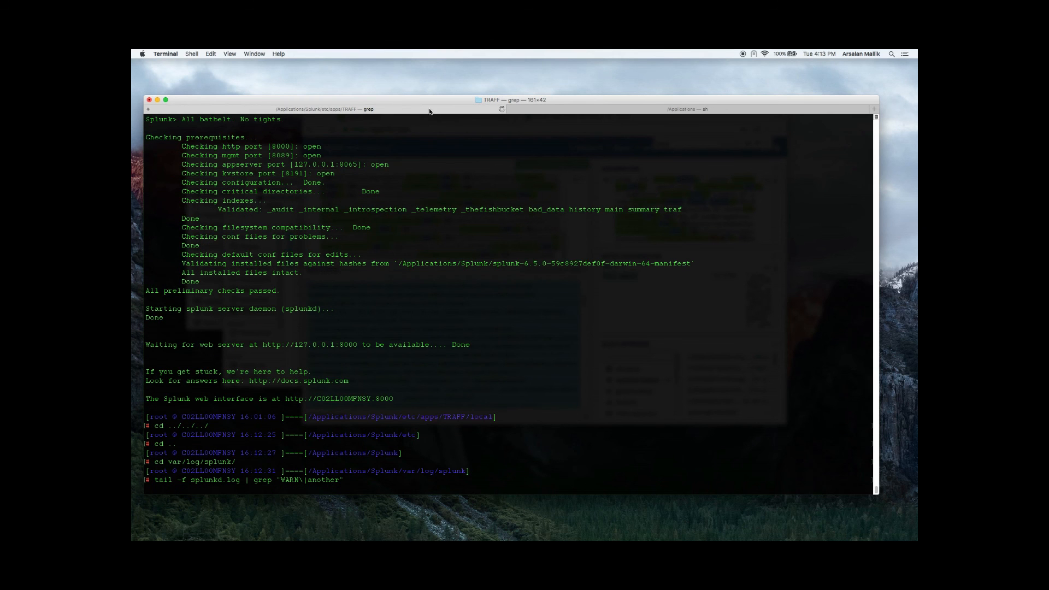
Step: Run the prepared splunk restart command in its Terminal session and return to the session following splunkd.log
click(625, 111)
key(Return)
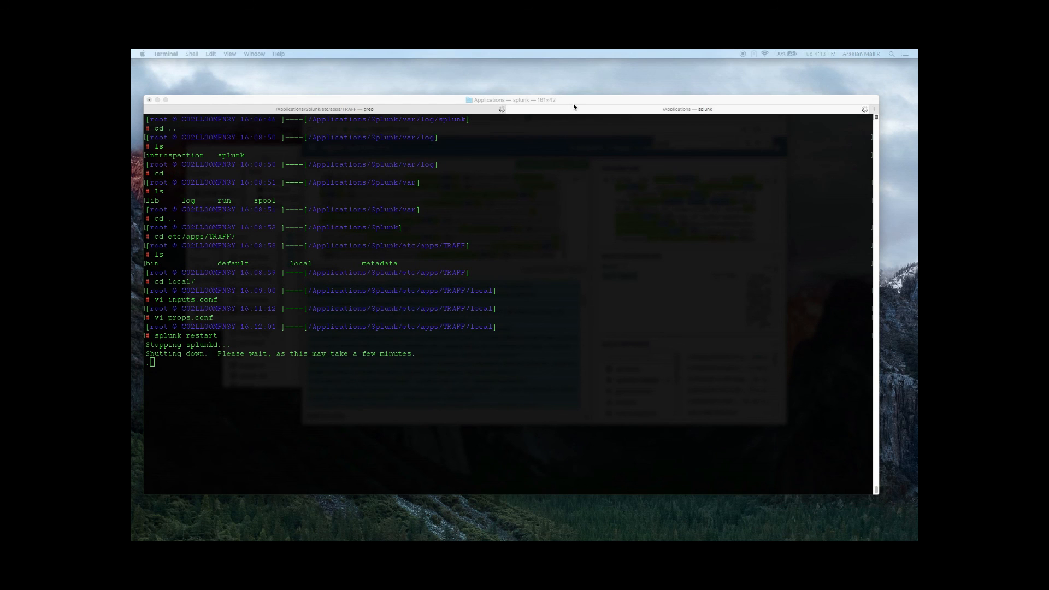
click(589, 107)
click(437, 111)
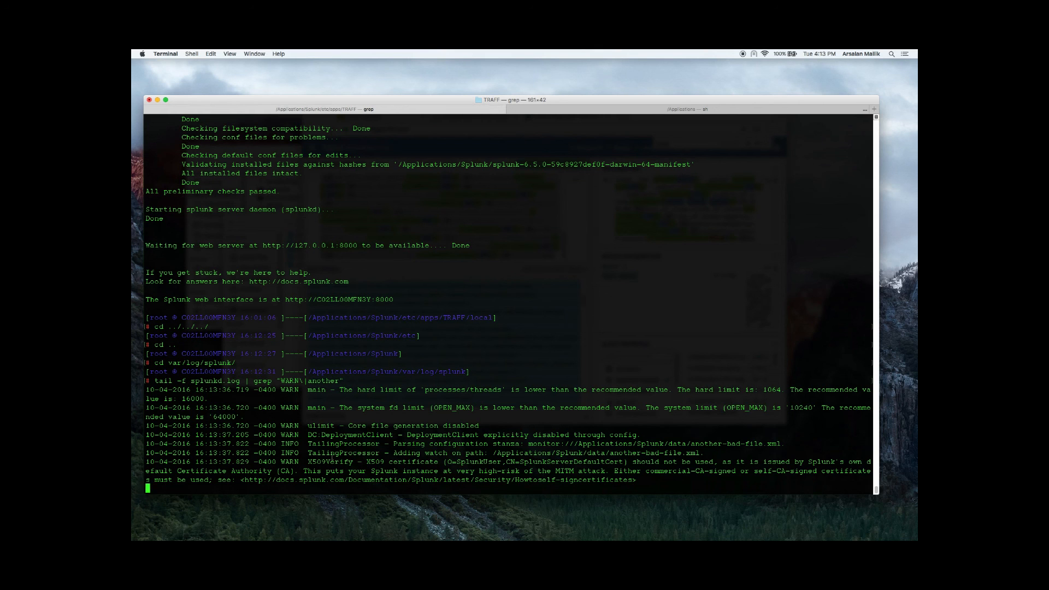
Step: Examine the certificate warning and the TailingProcessor line about the watch on another-bad-file.xml in the filtered log
drag(318, 473, 530, 473)
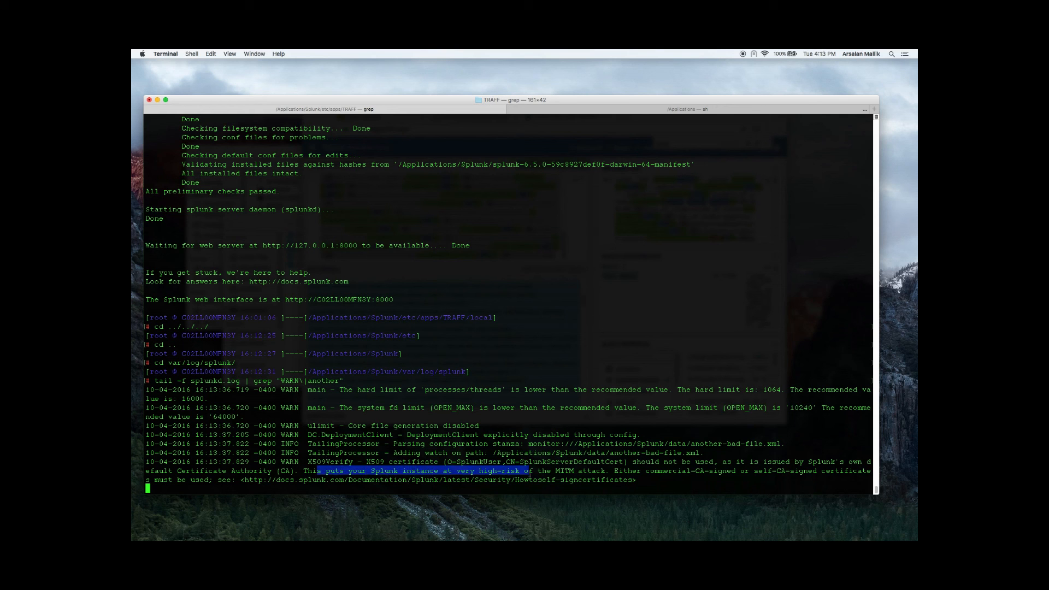
click(496, 452)
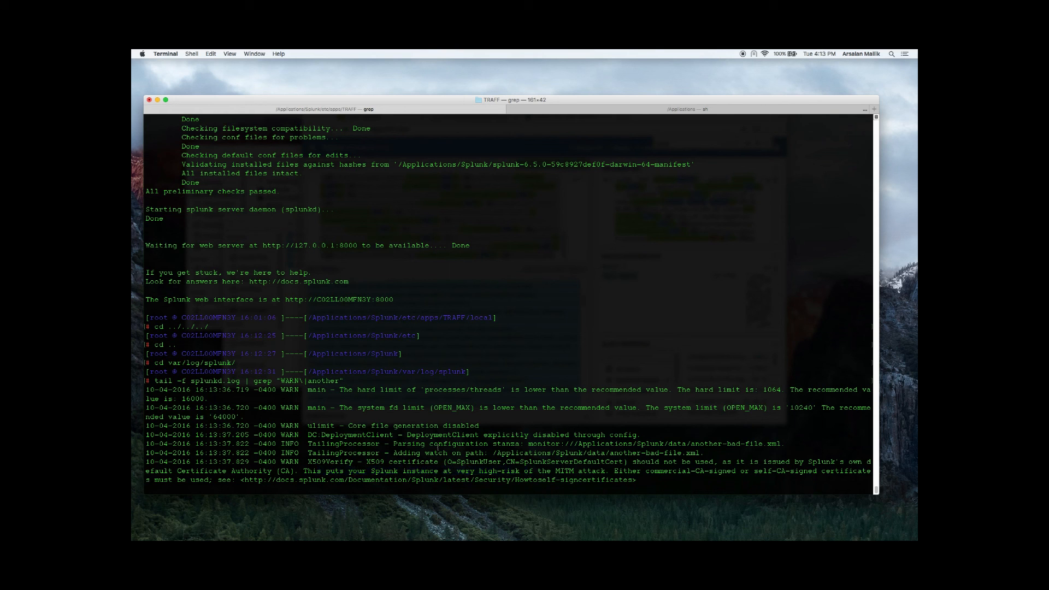
drag(305, 452, 704, 453)
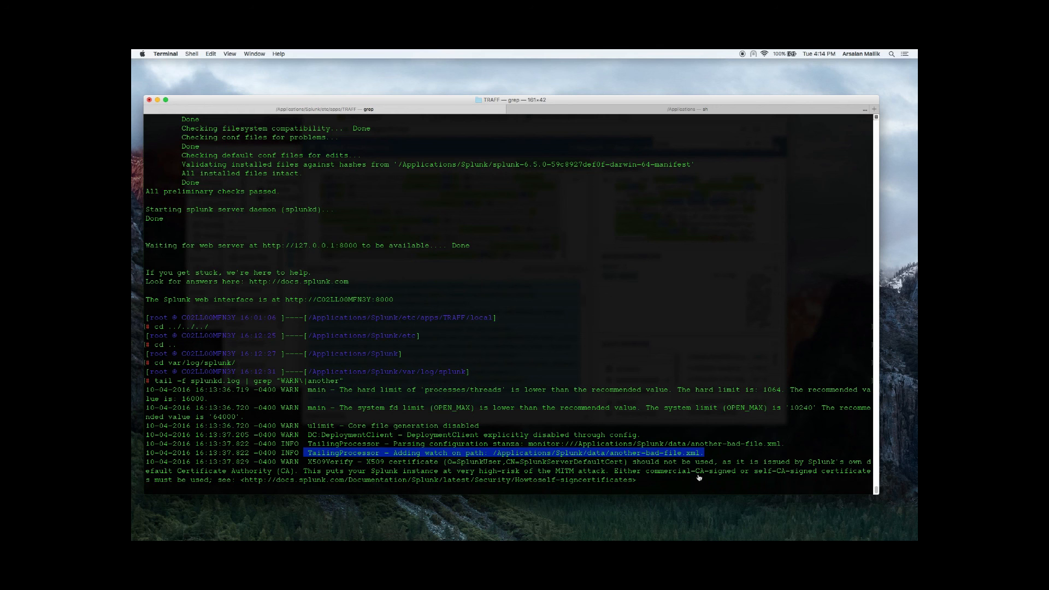
Step: Switch to Splunk in Chrome and open the TRAFF app from the home page
key(super+Tab)
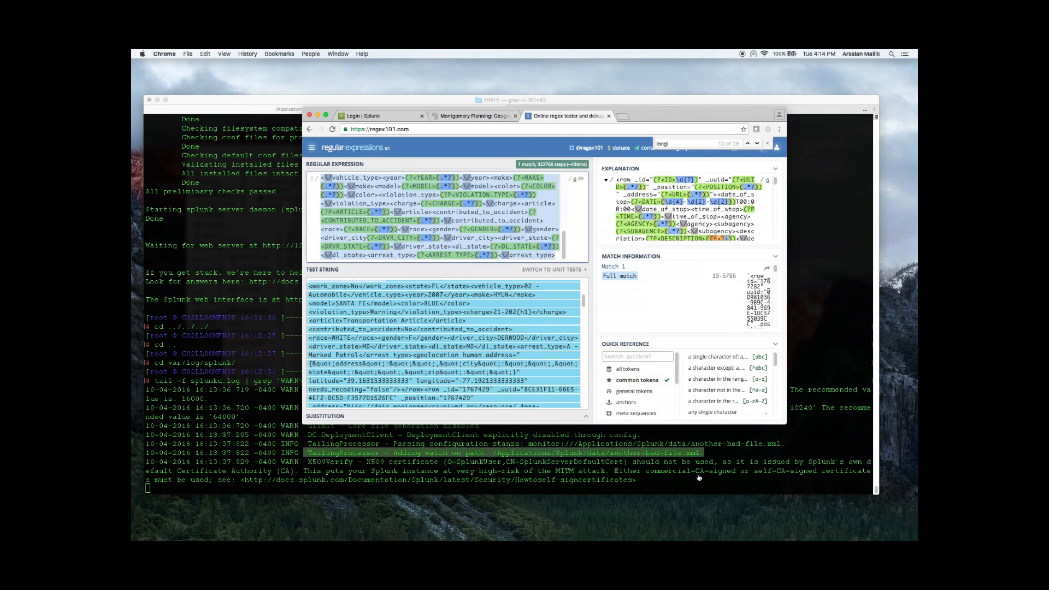
click(363, 115)
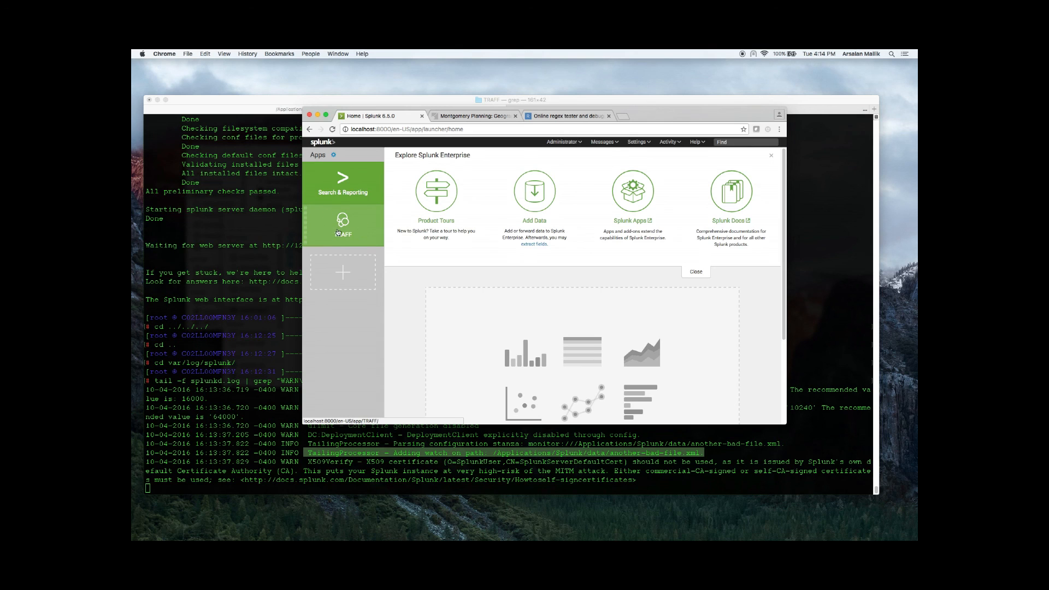
click(353, 235)
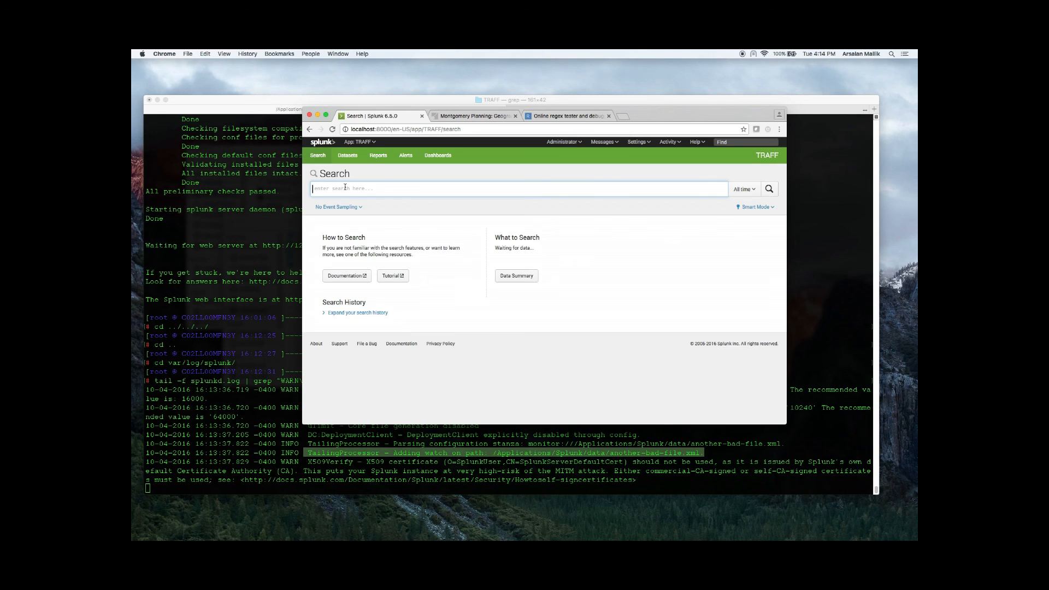
Step: Search the TRAFF app's events over all time with the query index=TRAF
text(index=TRAF)
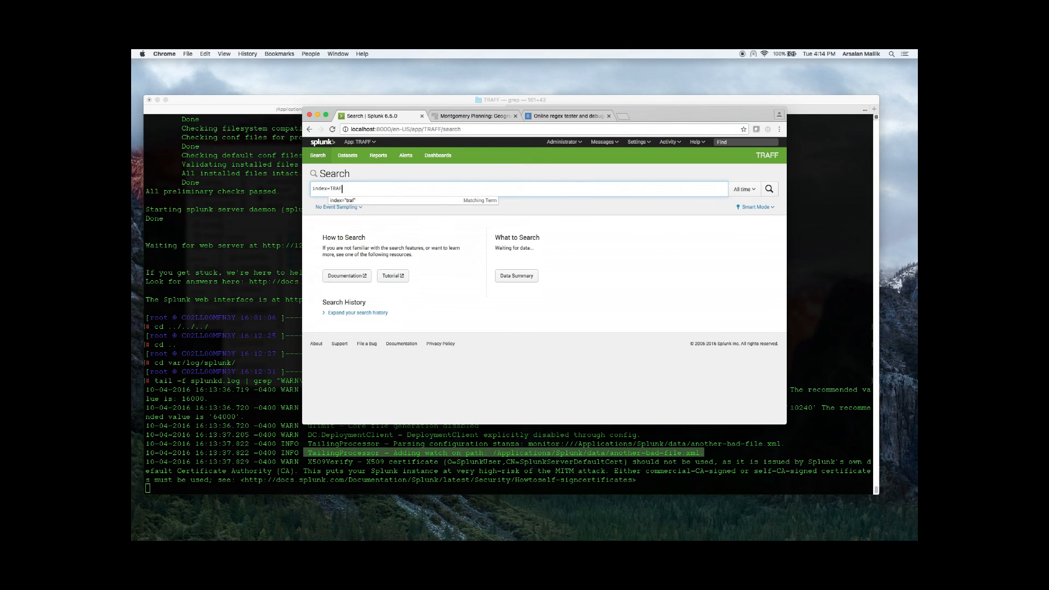
key(Return)
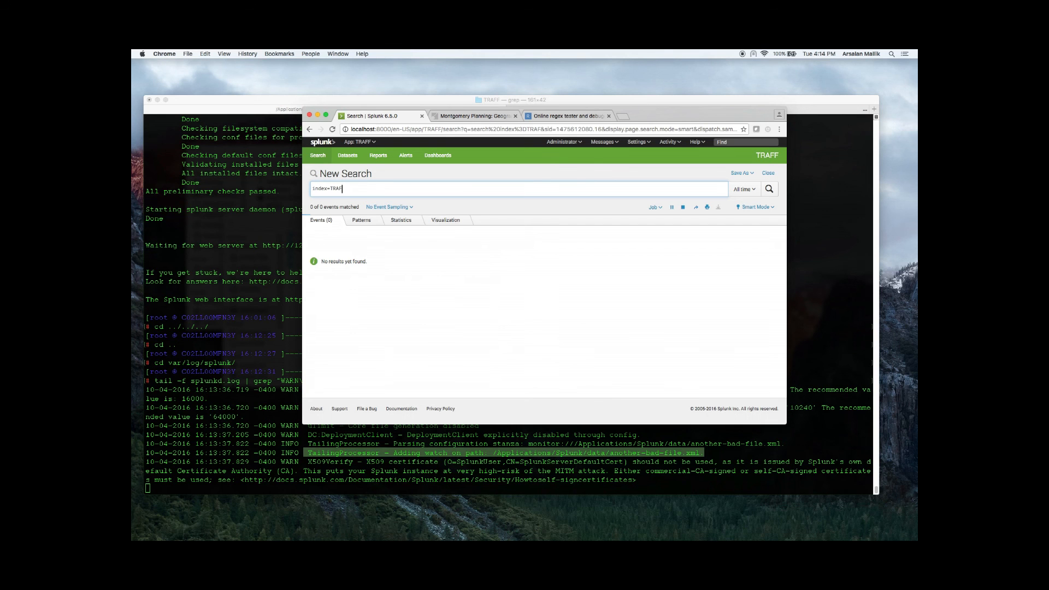